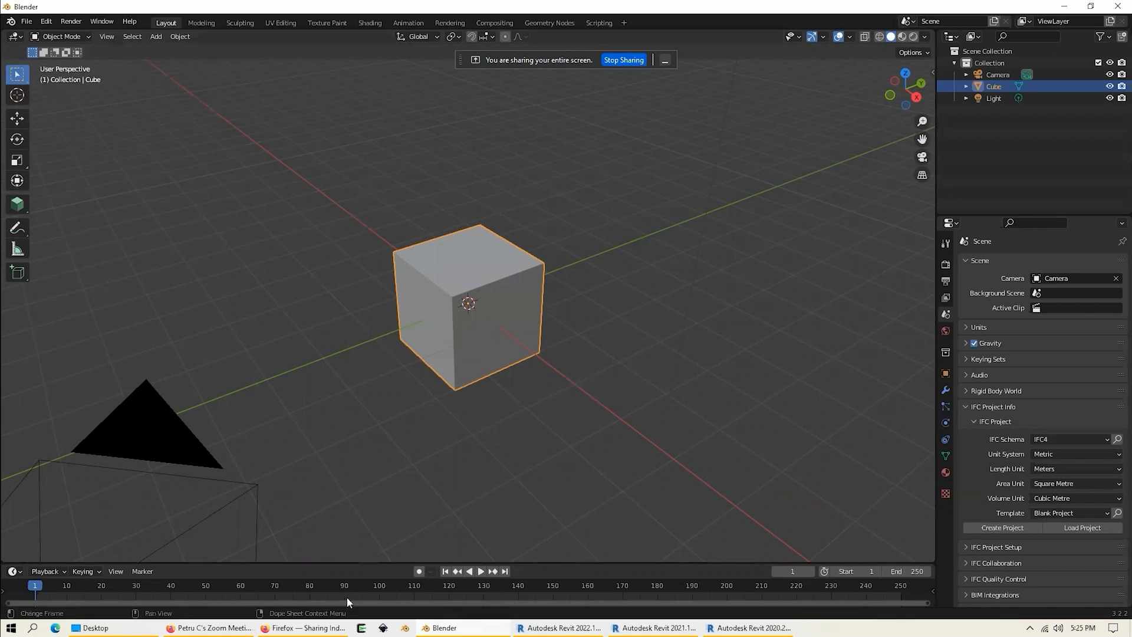
# Step: Draw a freehand annotation around the default cube, delete it and return to the selection tool
pyautogui.moveTo(501, 437); pyautogui.dragTo(528, 417, button='middle')
pyautogui.click(13, 228)
pyautogui.moveTo(470, 184)
pyautogui.mouseDown()
pyautogui.moveTo(632, 331)
pyautogui.moveTo(554, 177)
pyautogui.mouseUp()
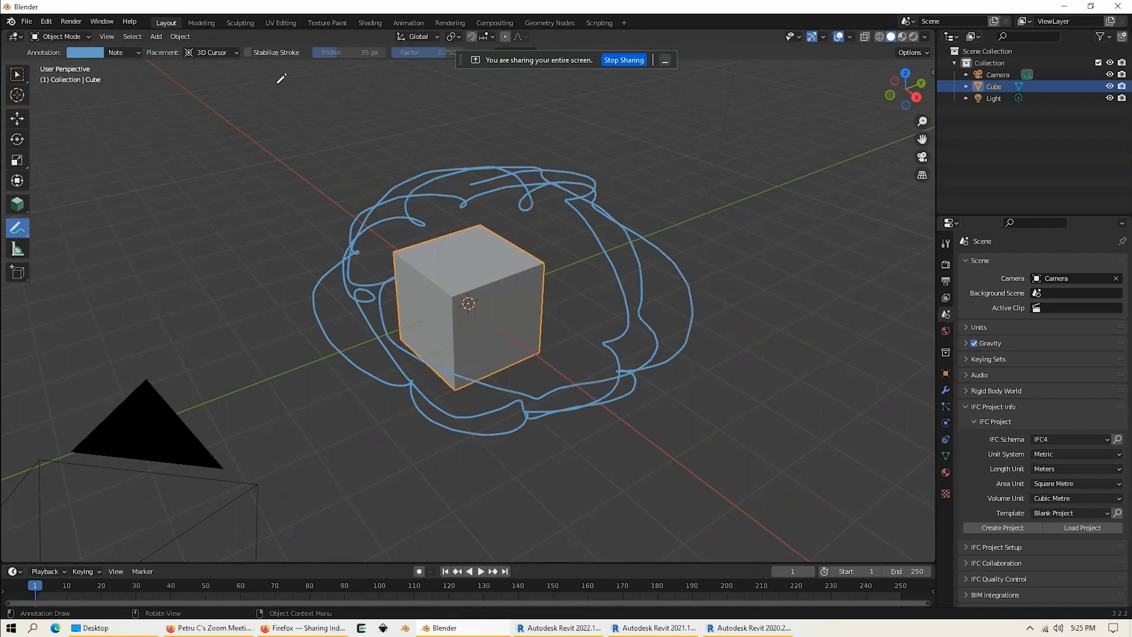
pyautogui.click(139, 54)
pyautogui.click(197, 102)
pyautogui.click(17, 75)
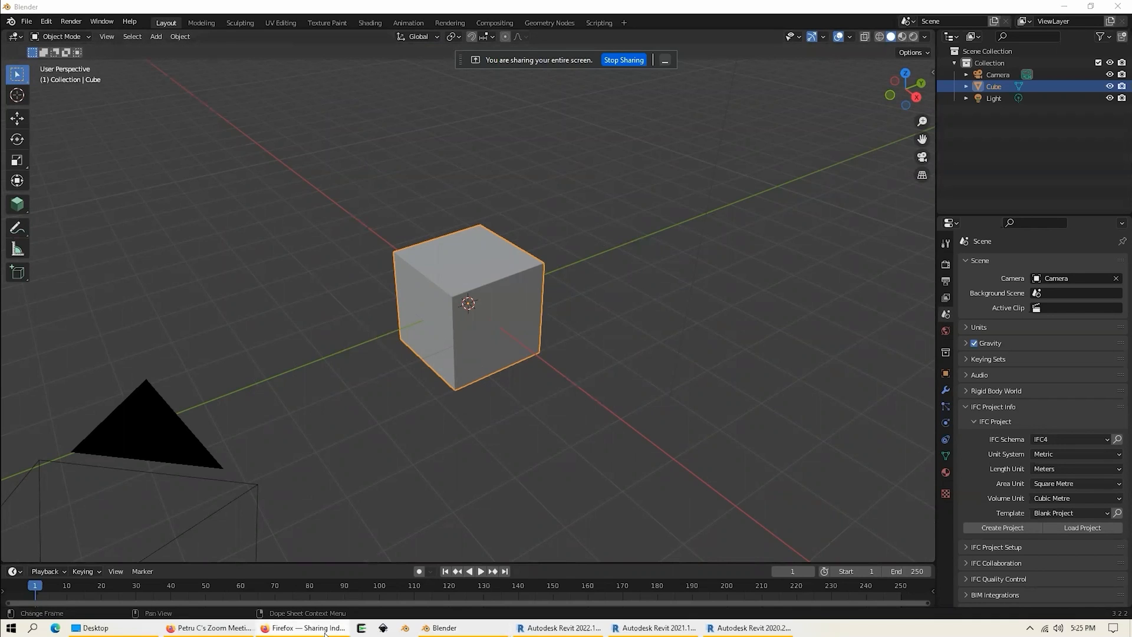
pyautogui.scroll(-2, 578, 415)
pyautogui.moveTo(578, 415)
pyautogui.mouseDown(button='middle')
pyautogui.moveTo(526, 426)
pyautogui.moveTo(578, 417)
pyautogui.mouseUp(button='middle')
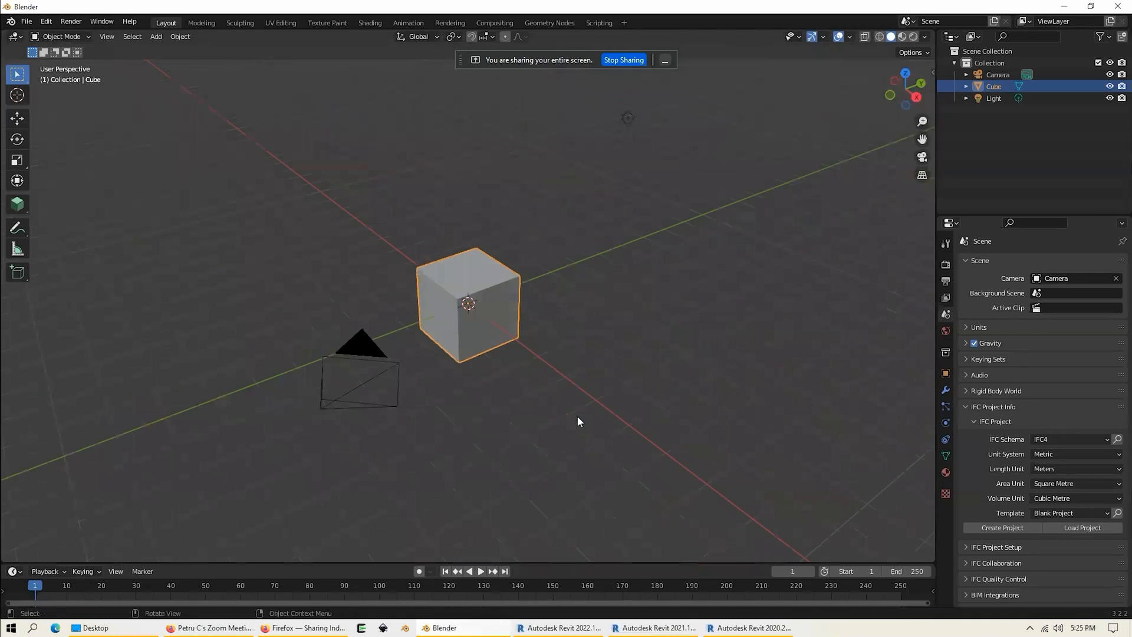
pyautogui.scroll(3, 578, 417)
pyautogui.scroll(-2, 529, 413)
pyautogui.scroll(2, 528, 412)
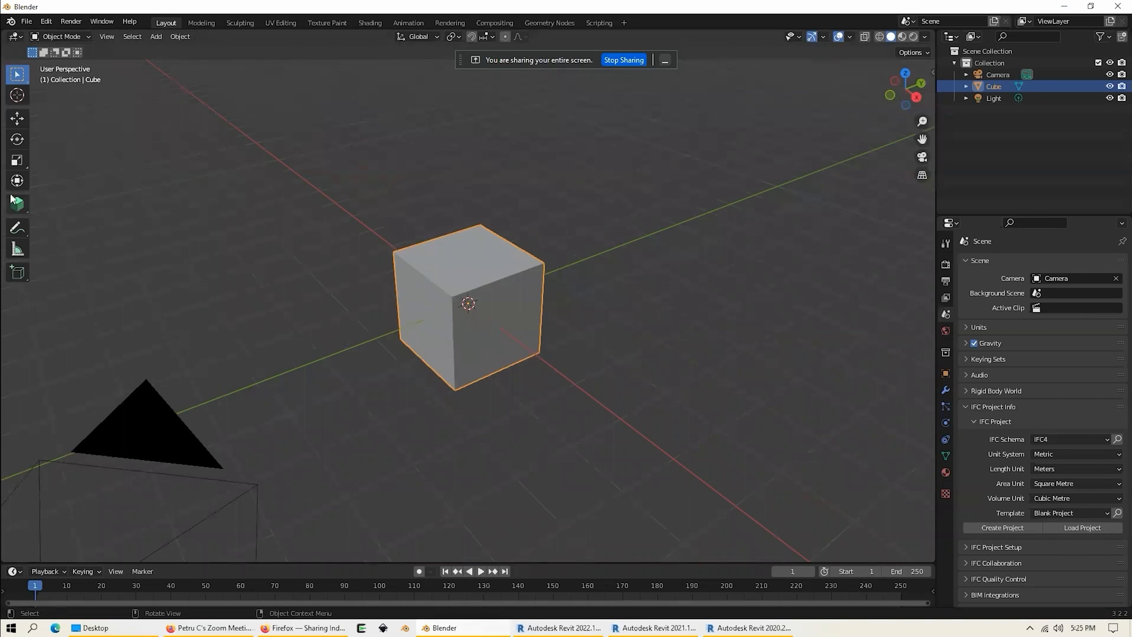
# Step: Try the Annotate tool again with a freehand scribble circling the cube
pyautogui.click(17, 227)
pyautogui.moveTo(469, 183)
pyautogui.mouseDown()
pyautogui.moveTo(533, 172)
pyautogui.moveTo(620, 382)
pyautogui.mouseUp()
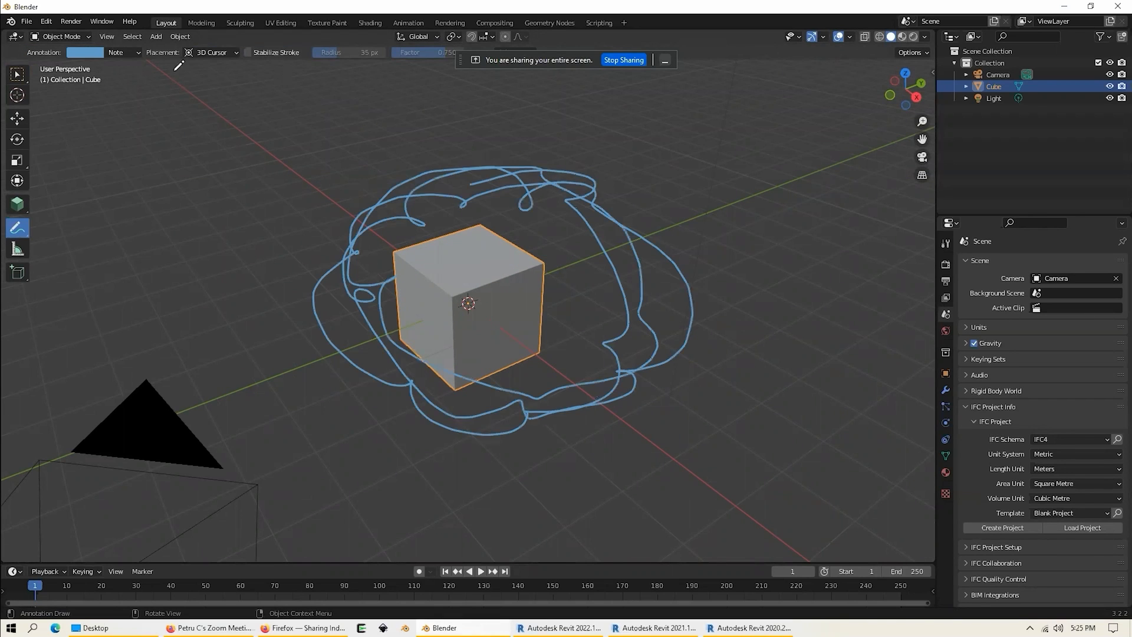
pyautogui.click(135, 54)
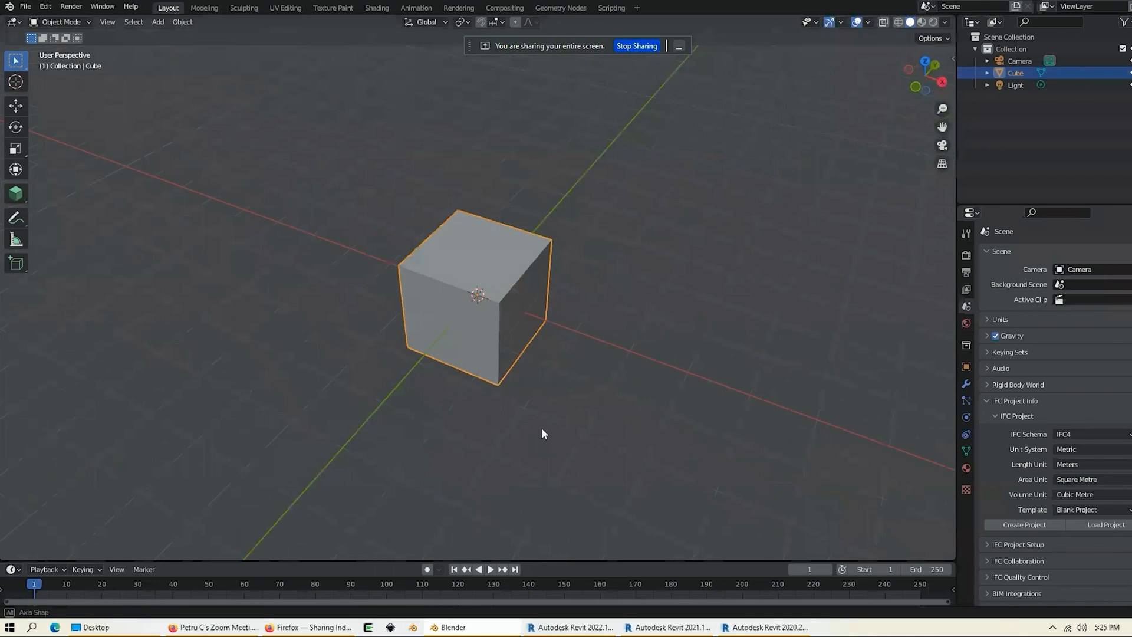
pyautogui.moveTo(541, 426); pyautogui.dragTo(478, 422, button='middle')
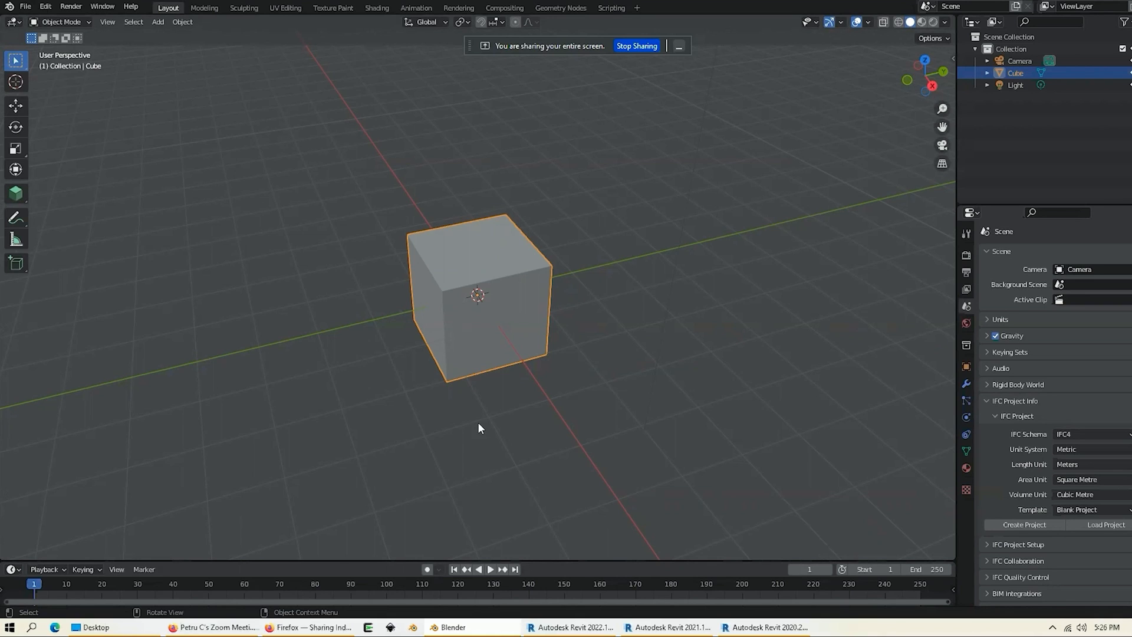
pyautogui.moveTo(478, 423); pyautogui.dragTo(646, 424, button='middle')
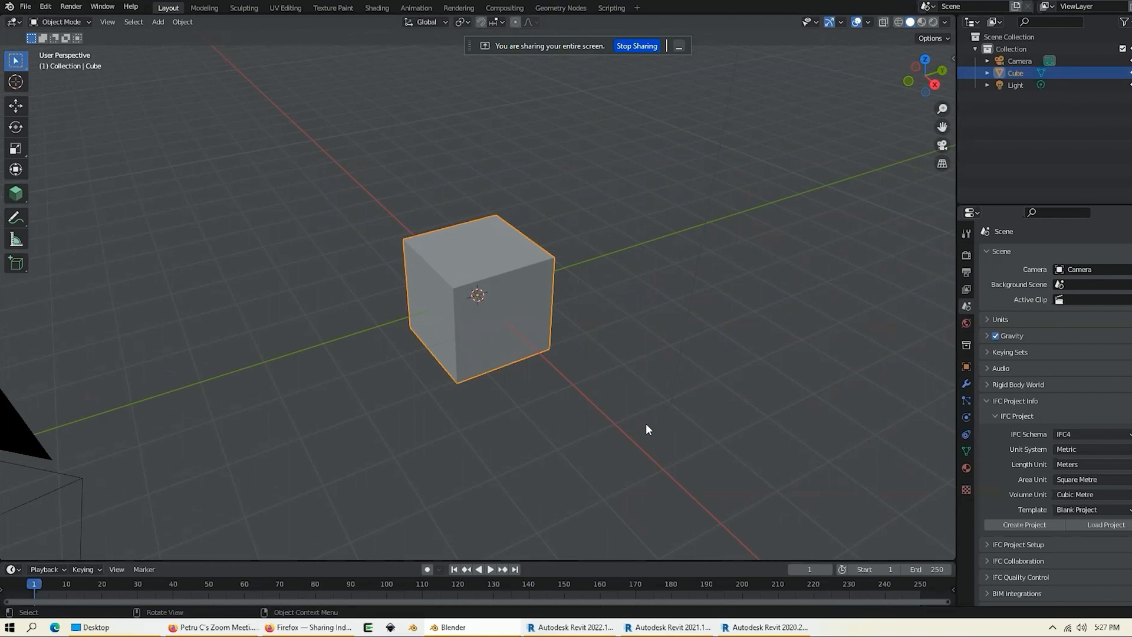
# Step: Switch to Revit 2022 and check the IFC exporter version in the IFC export dialog, leaving without exporting
pyautogui.click(569, 627)
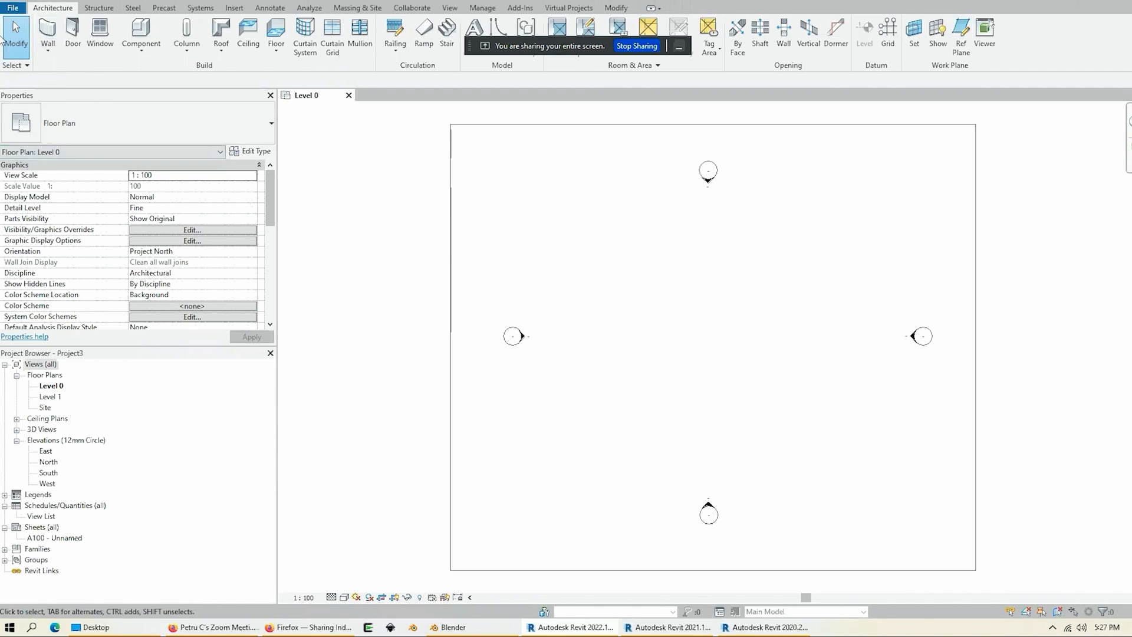
pyautogui.click(13, 8)
pyautogui.moveTo(41, 182)
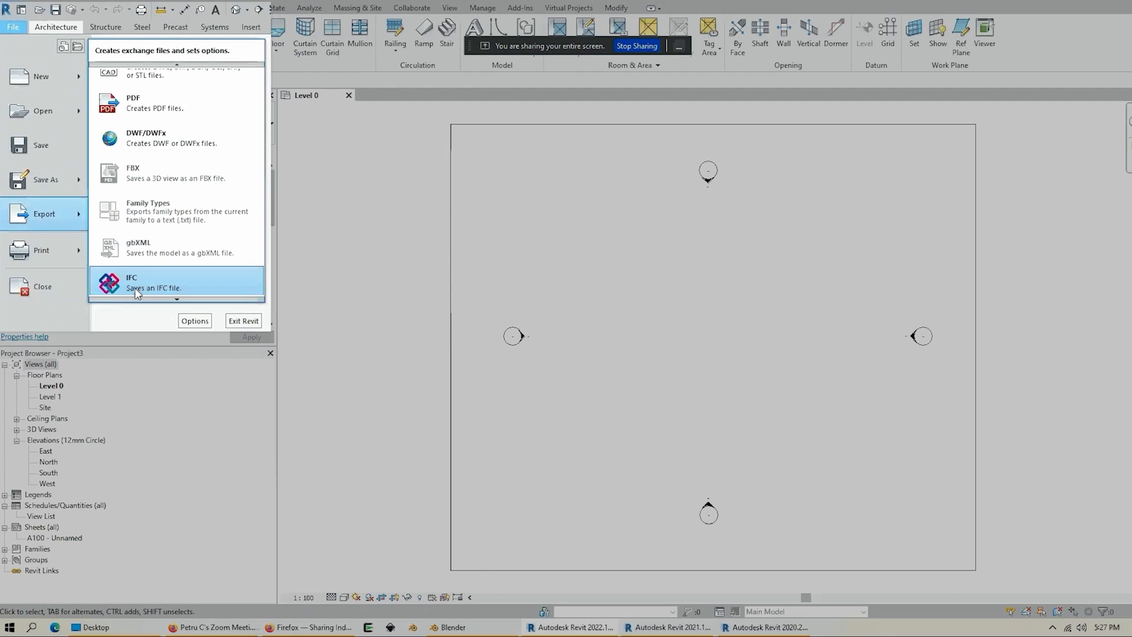
pyautogui.click(136, 291)
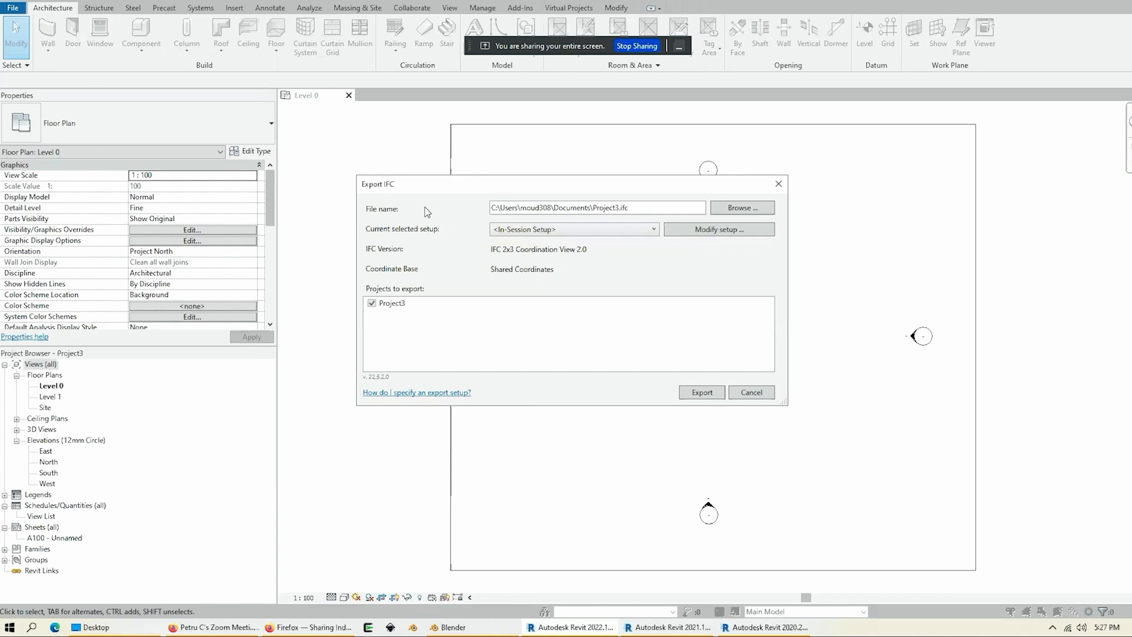
pyautogui.moveTo(438, 186); pyautogui.dragTo(470, 200)
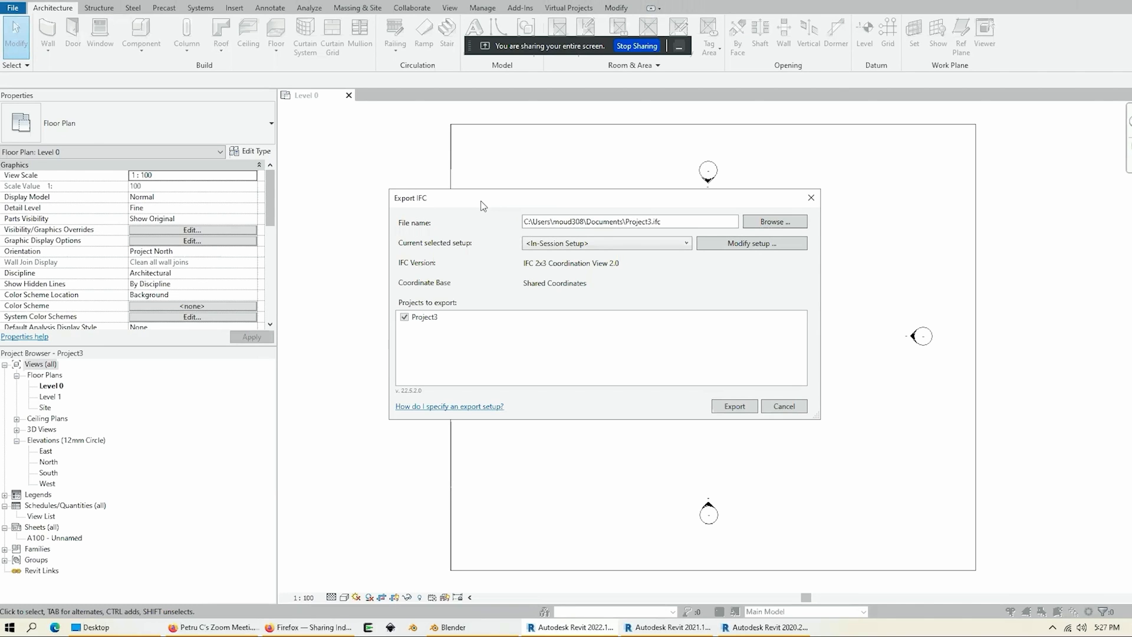
pyautogui.click(784, 406)
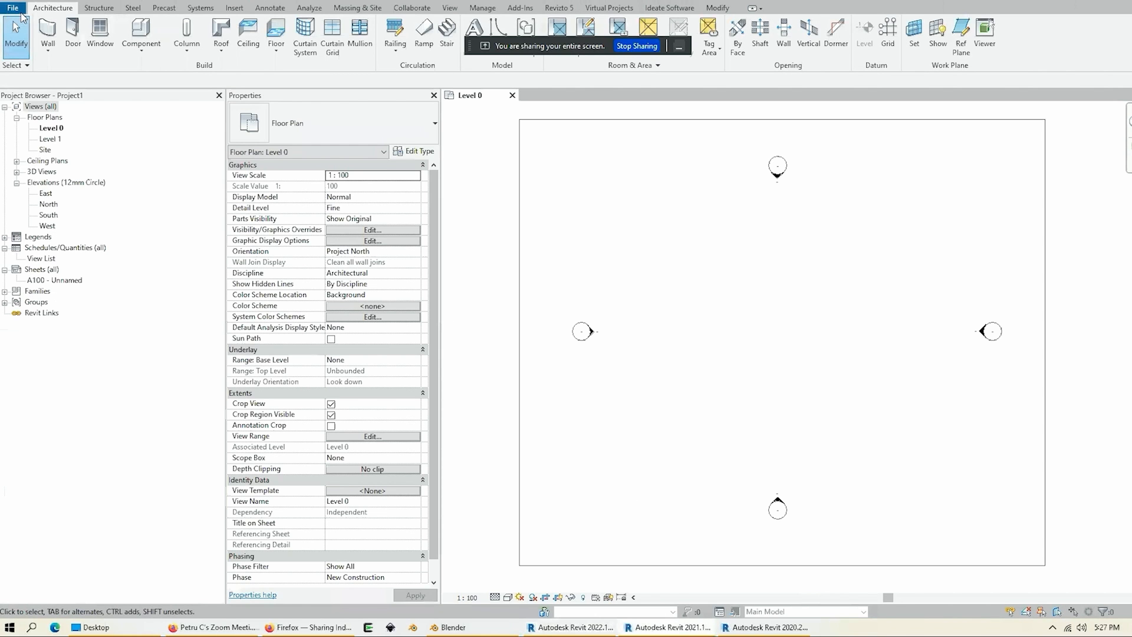
# Step: In Revit 2021, check the IFC exporter version in the IFC export dialog and cancel the export
pyautogui.click(21, 12)
pyautogui.moveTo(65, 188)
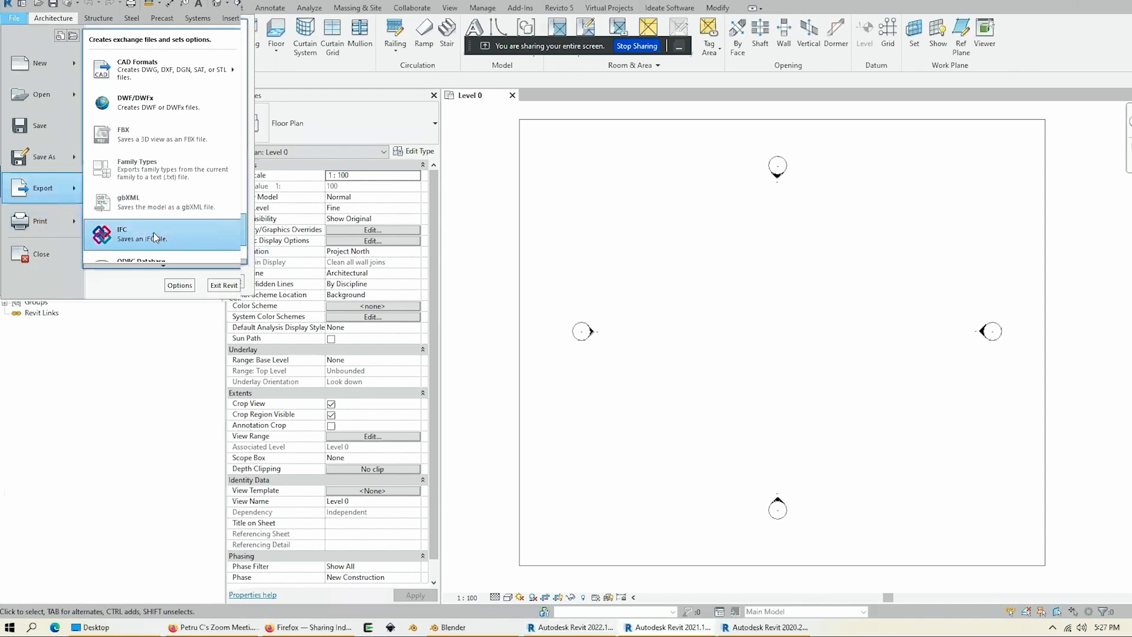
pyautogui.click(153, 234)
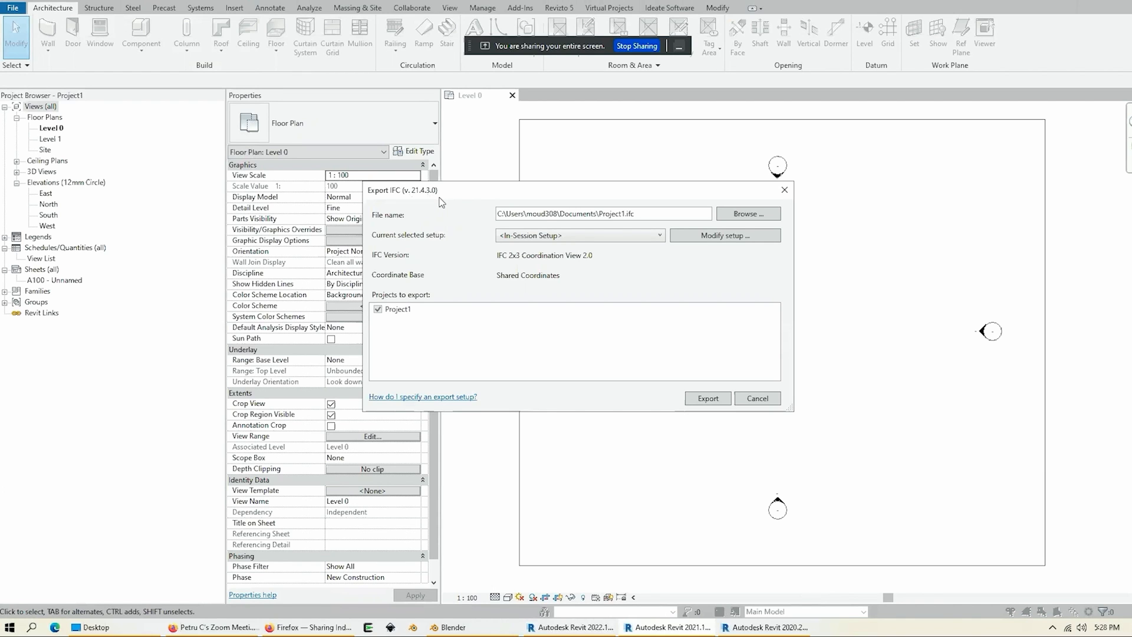
pyautogui.click(757, 398)
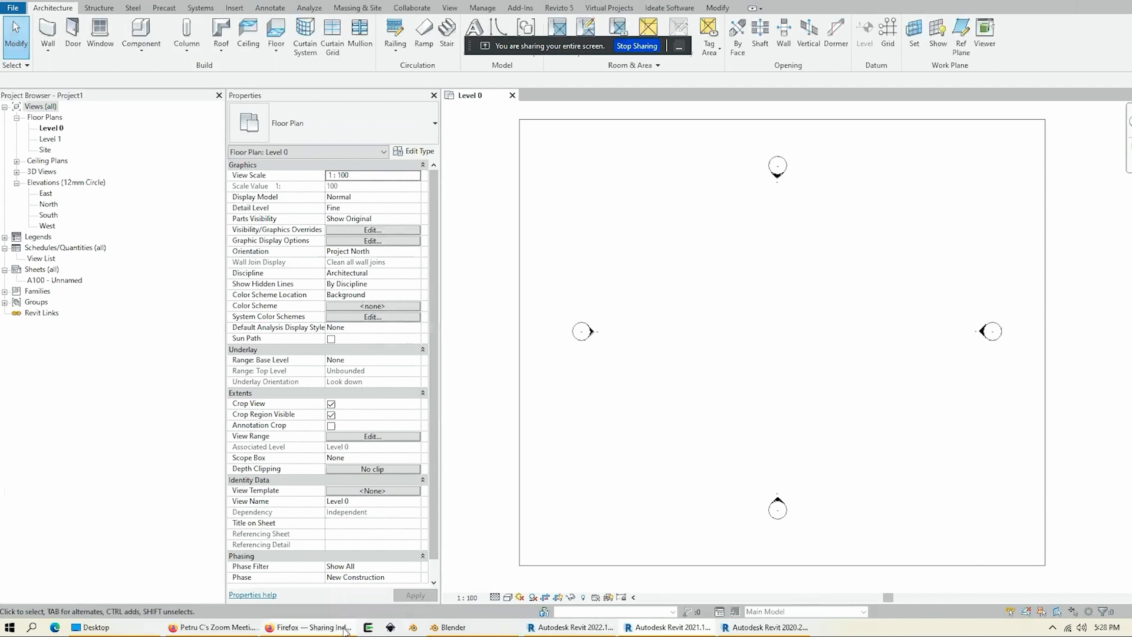
# Step: Switch to Firefox and view the Autodesk App Store pages for the IFC 2019 and IFC 2020 add-ins
pyautogui.moveTo(764, 627)
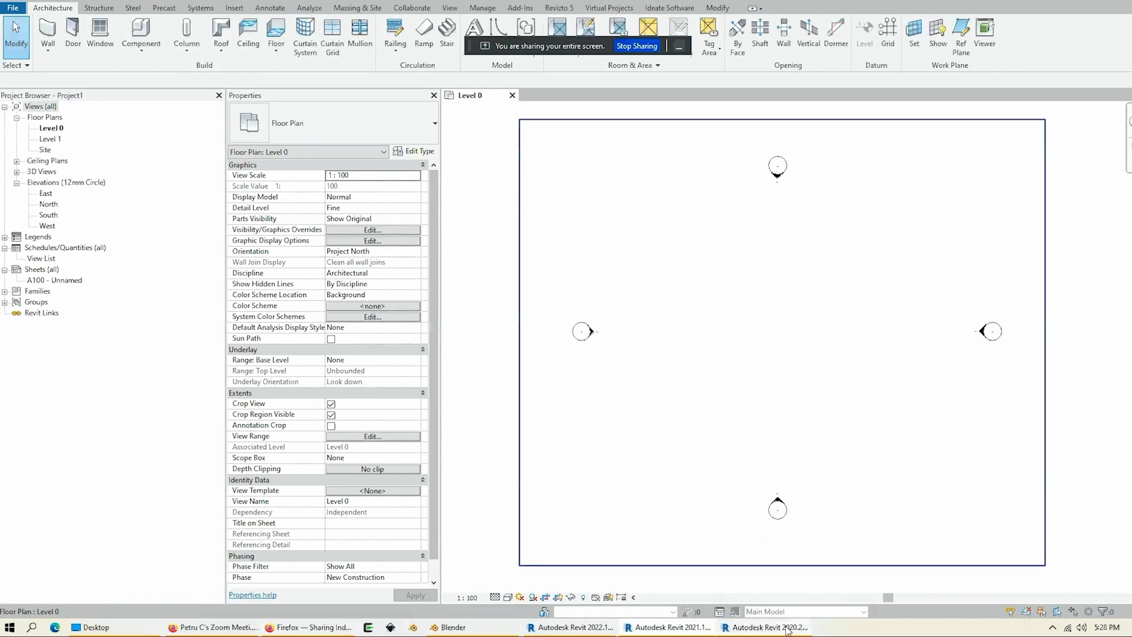
pyautogui.click(332, 610)
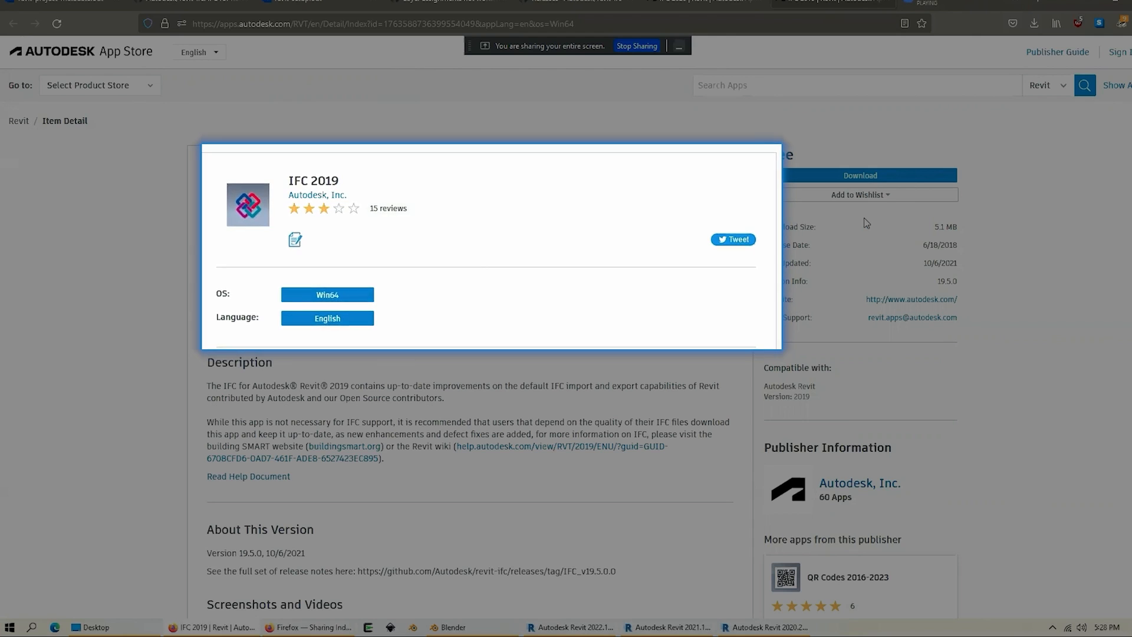
pyautogui.click(719, 2)
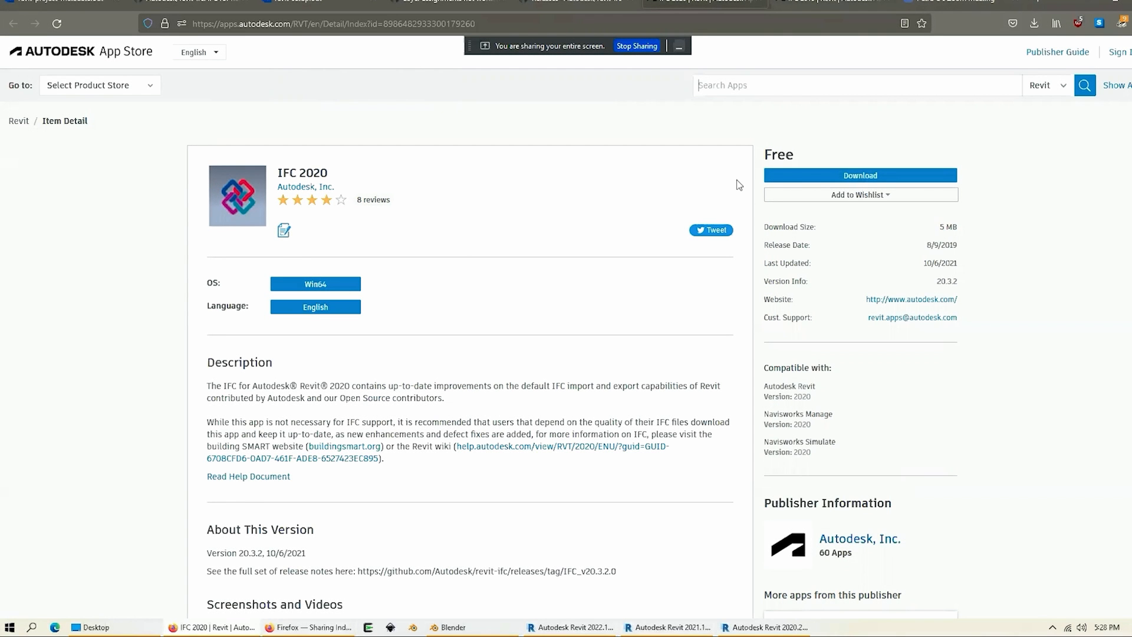
# Step: Open the releases list of Autodesk's revit-ifc repository on GitHub and search the page for "022"
pyautogui.click(578, 2)
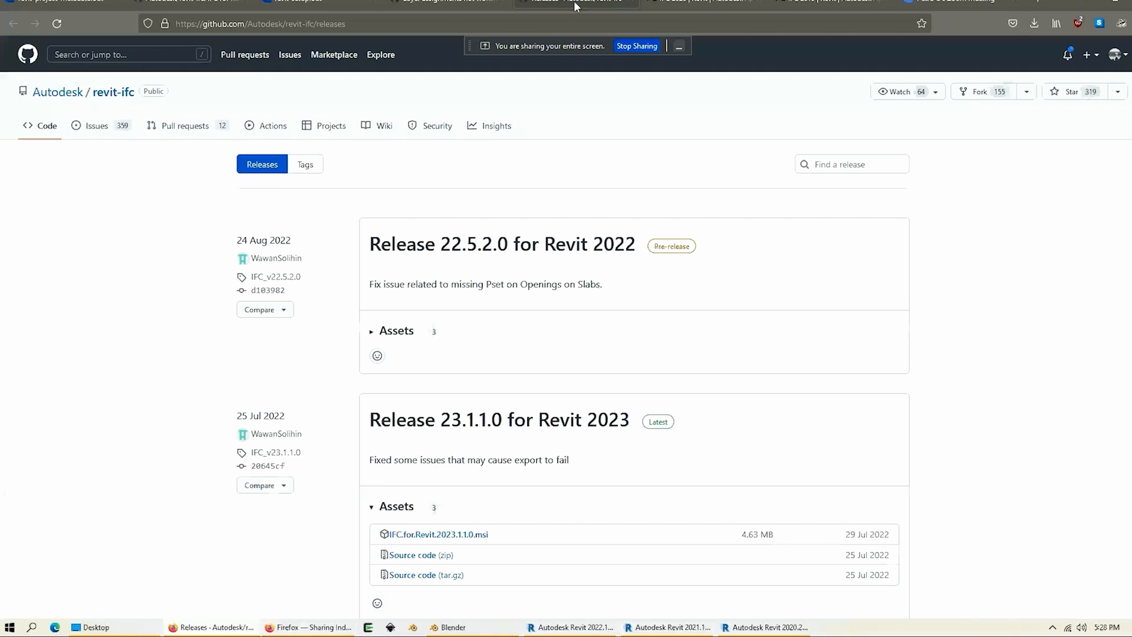
pyautogui.click(126, 96)
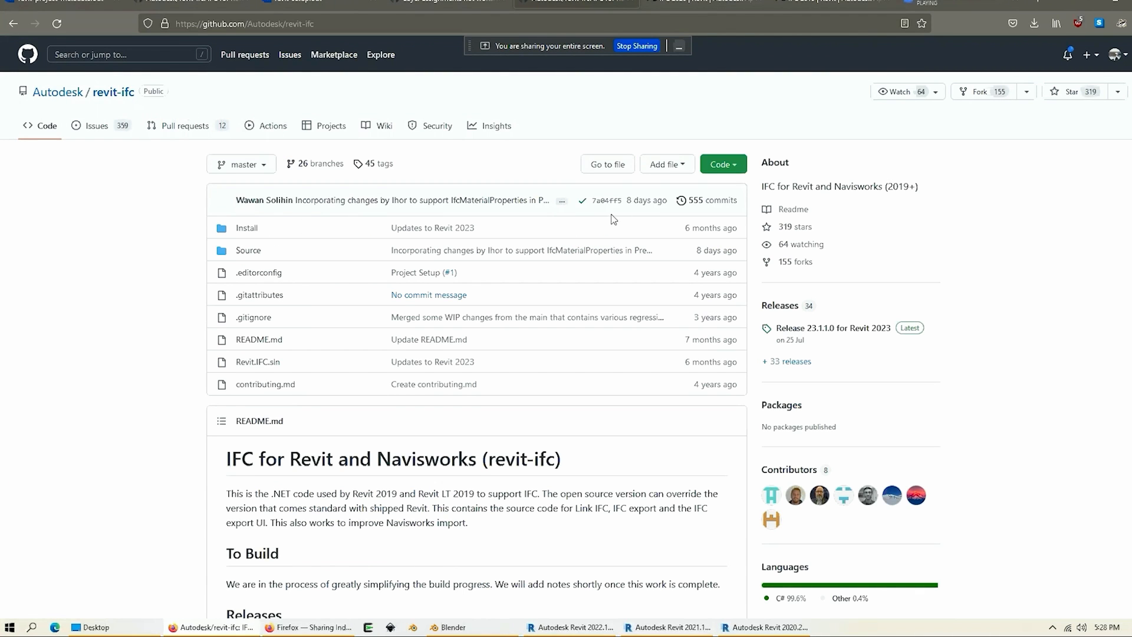
pyautogui.click(793, 309)
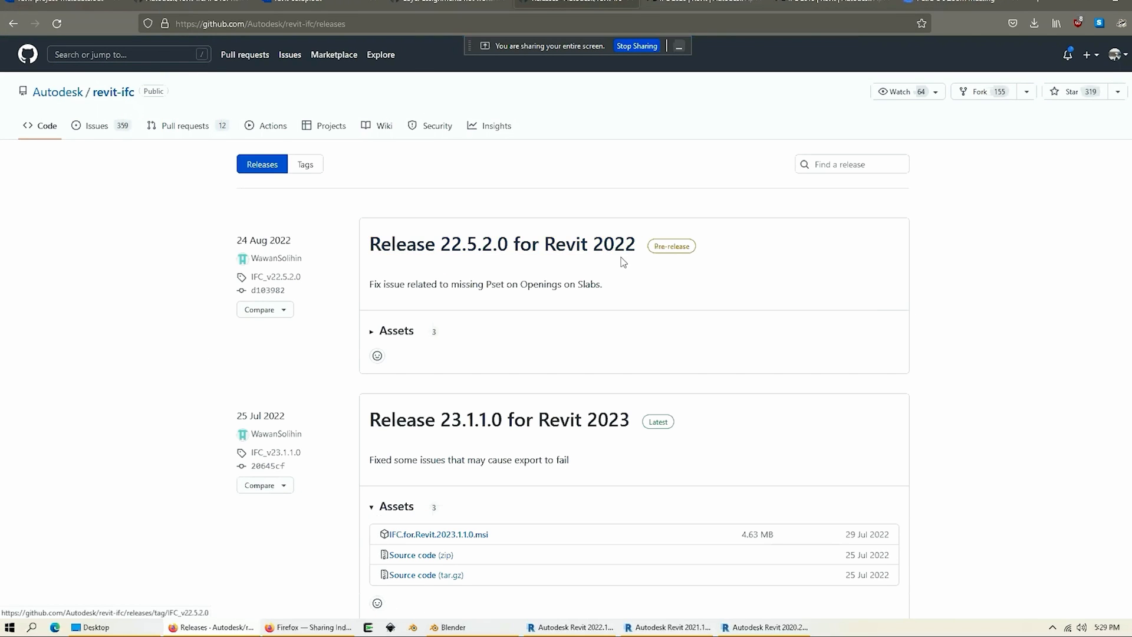
pyautogui.hotkey('ctrl', 'f')
pyautogui.write('022')
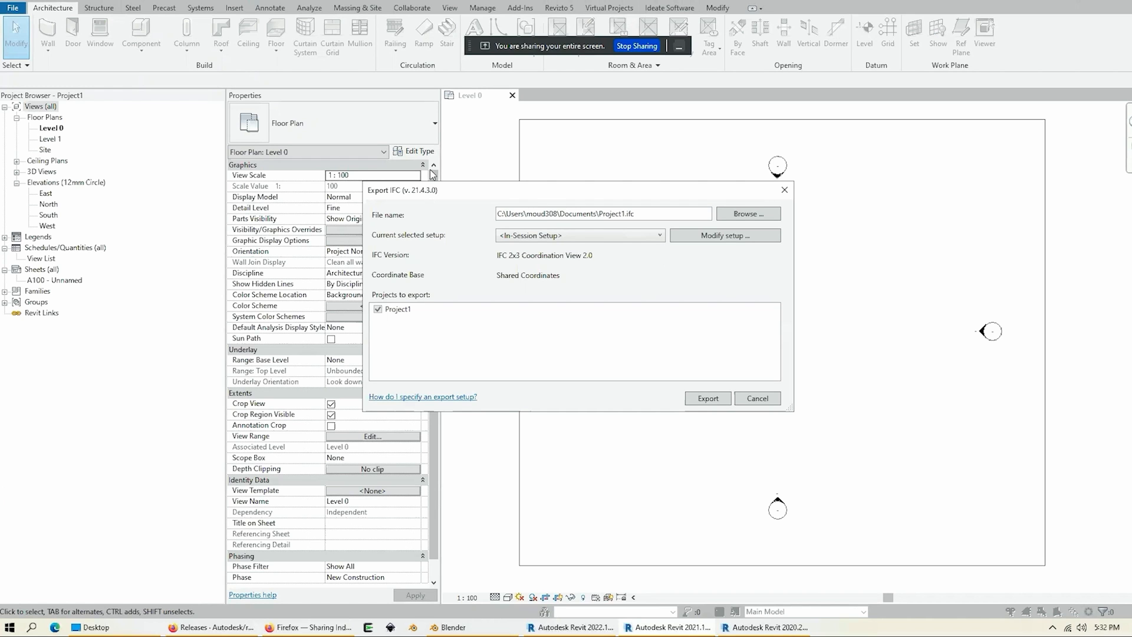
# Step: Close the IFC export dialog in Revit 2021 and draw a straight horizontal wall between the elevation markers on Level 0
pyautogui.click(758, 399)
pyautogui.moveTo(784, 381); pyautogui.dragTo(760, 387, button='middle')
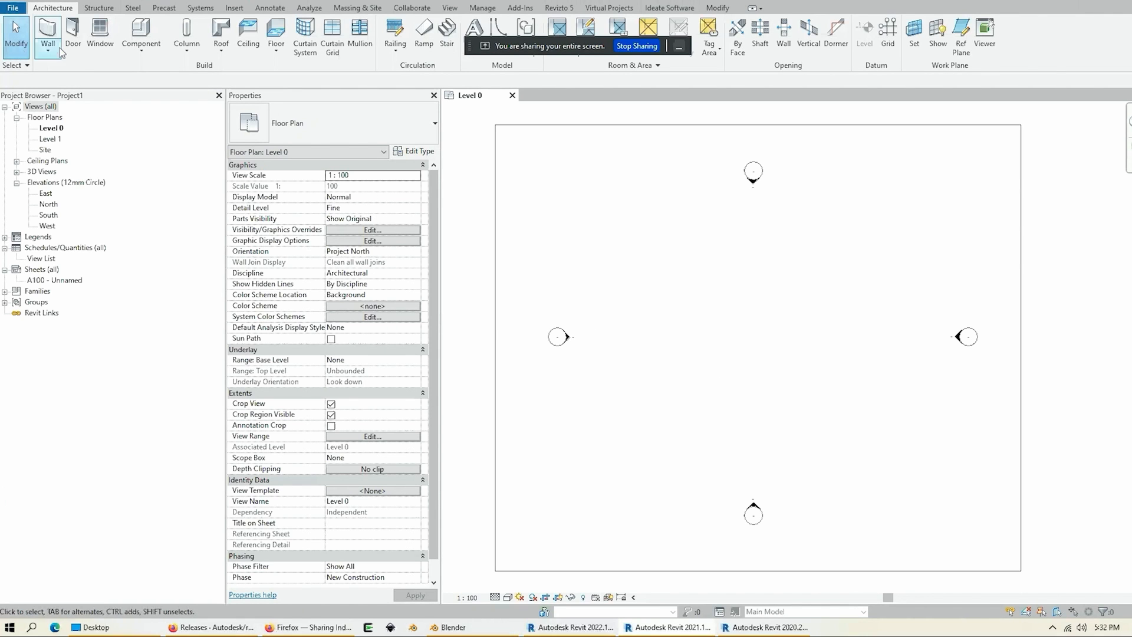
pyautogui.press('w')
pyautogui.press('a')
pyautogui.click(667, 338)
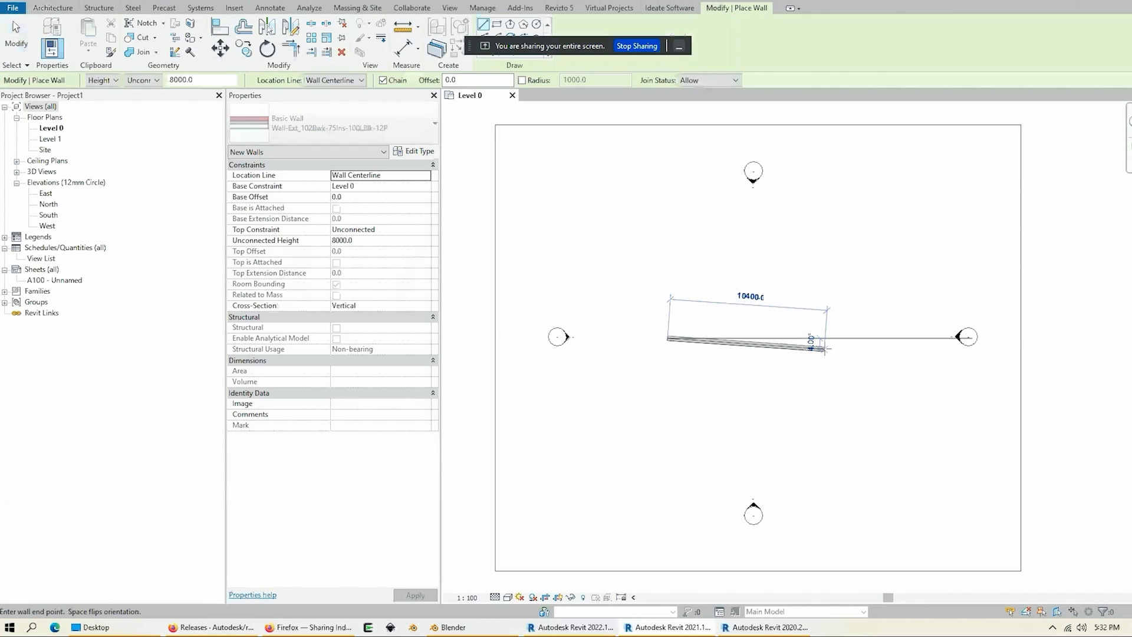
pyautogui.click(851, 338)
pyautogui.press('Escape')
pyautogui.press('Escape')
# Step: Start an IFC export of Project1 and open its setup settings, moving the settings dialog clear of the export dialog
pyautogui.click(12, 8)
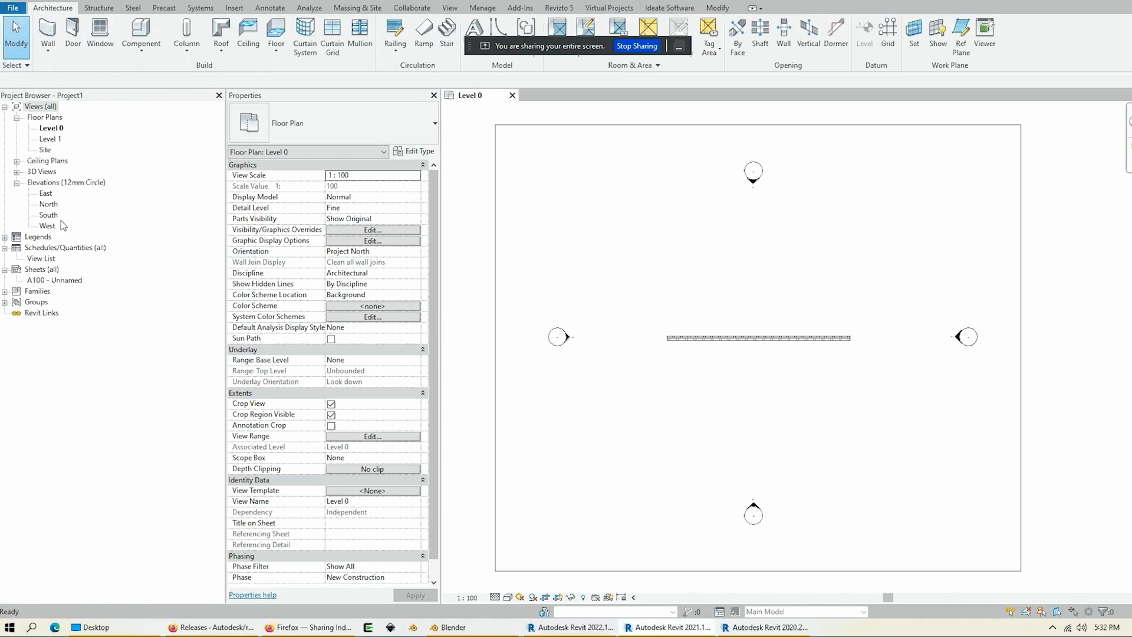
pyautogui.moveTo(42, 182)
pyautogui.click(204, 228)
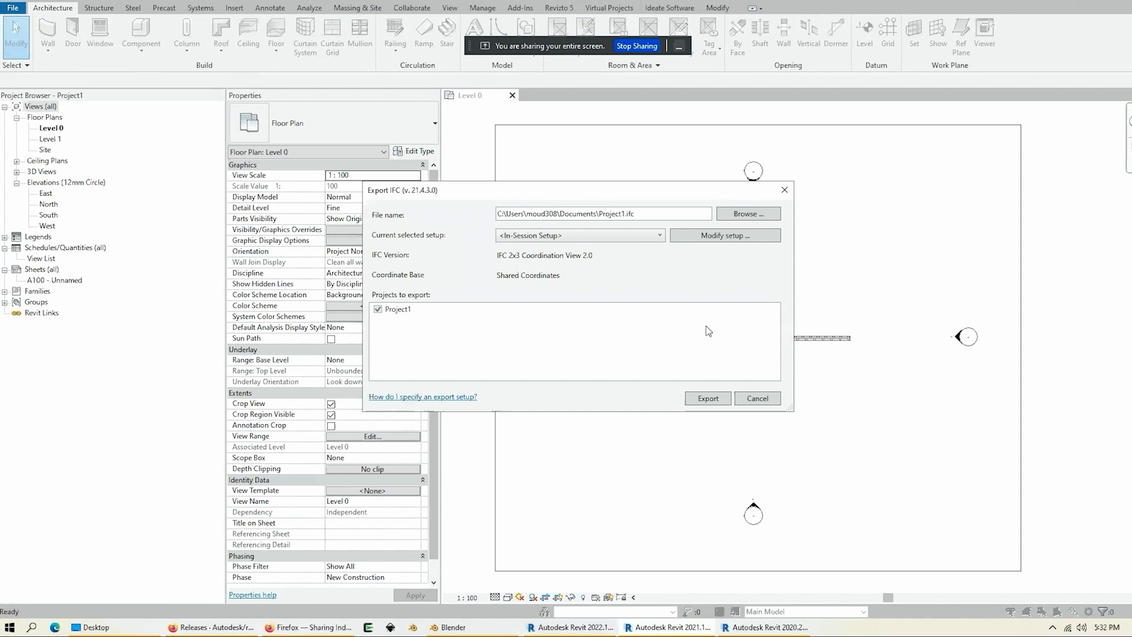
pyautogui.click(720, 236)
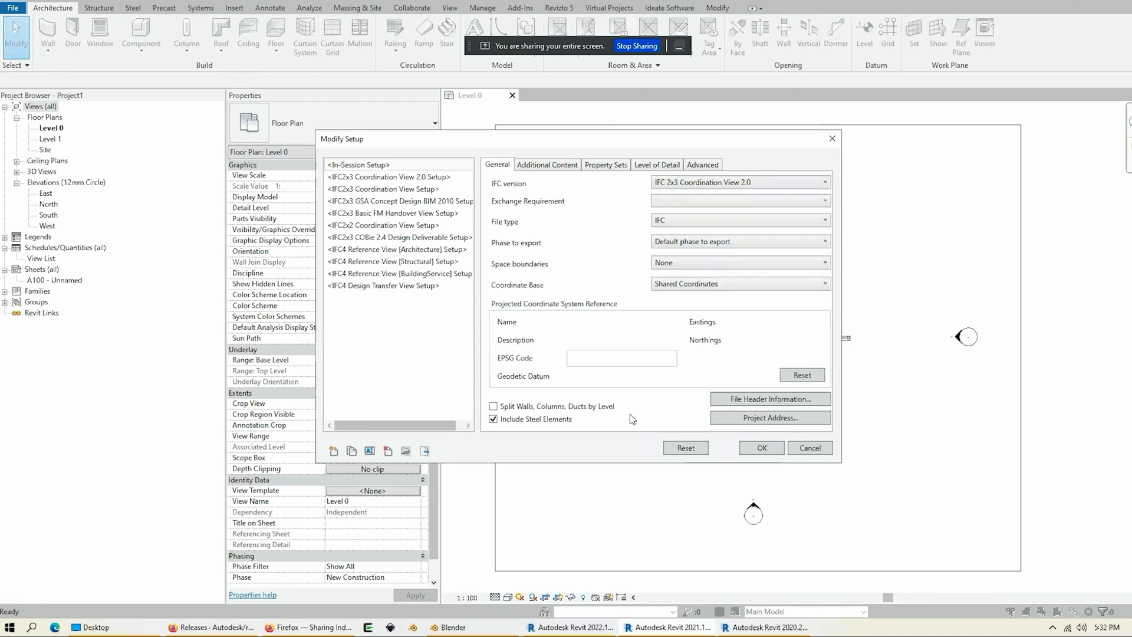
pyautogui.moveTo(592, 143); pyautogui.dragTo(821, 140)
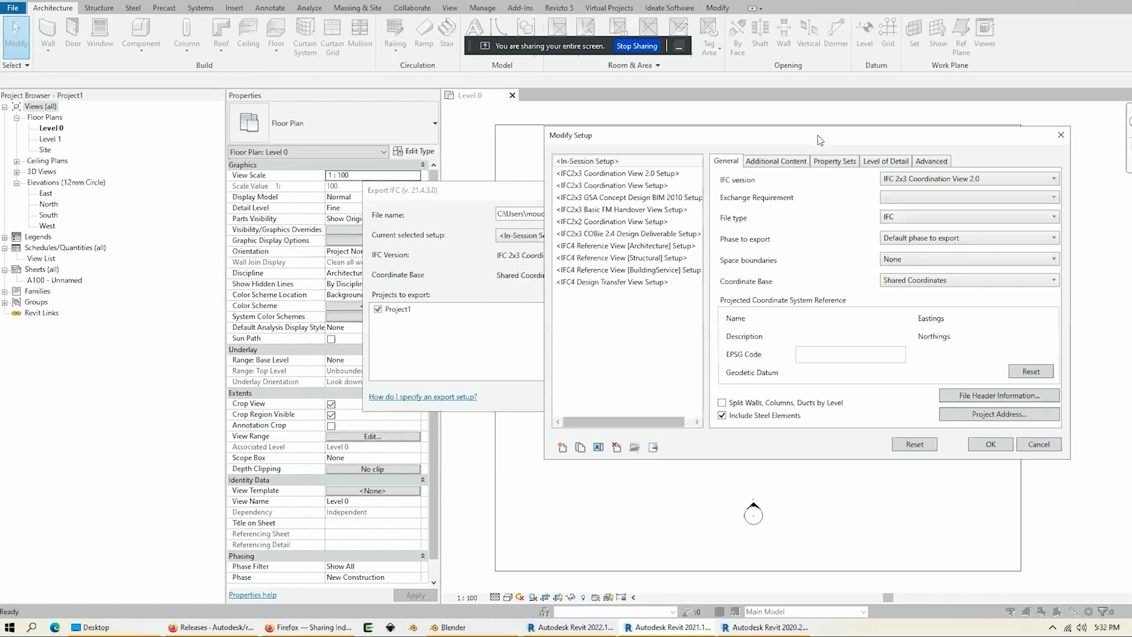
pyautogui.moveTo(691, 140); pyautogui.dragTo(644, 126)
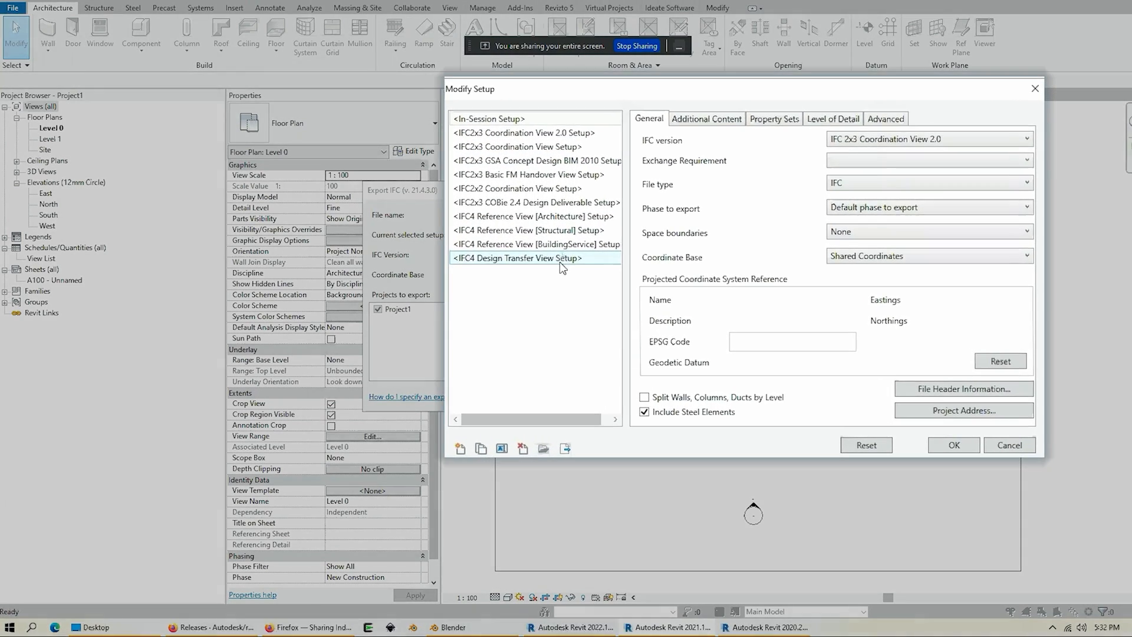
# Step: Compare the IFC4 Reference View [Architecture] and IFC4 Design Transfer View export setups, finishing with Design Transfer View selected
pyautogui.click(587, 262)
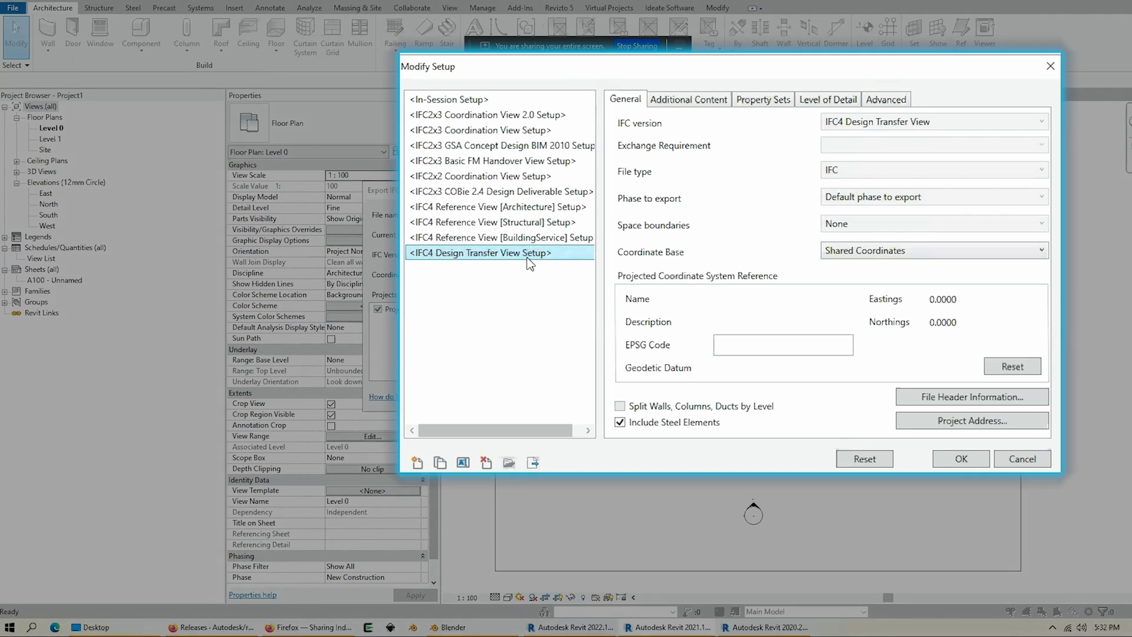
pyautogui.click(483, 208)
pyautogui.click(486, 252)
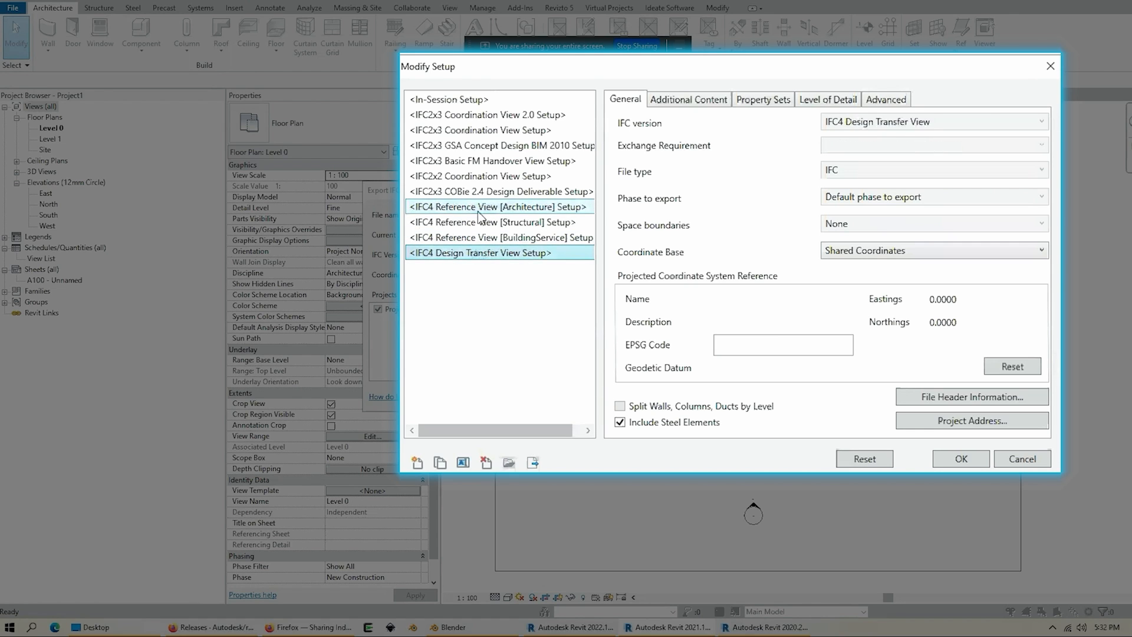
pyautogui.click(480, 193)
pyautogui.click(479, 207)
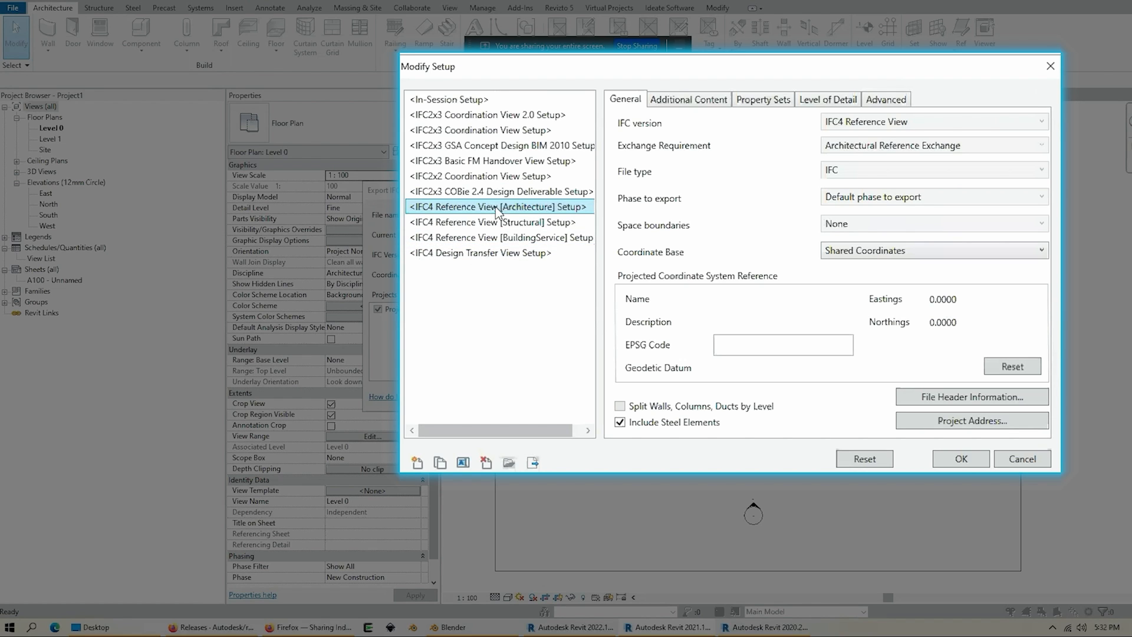
pyautogui.click(501, 252)
pyautogui.click(508, 208)
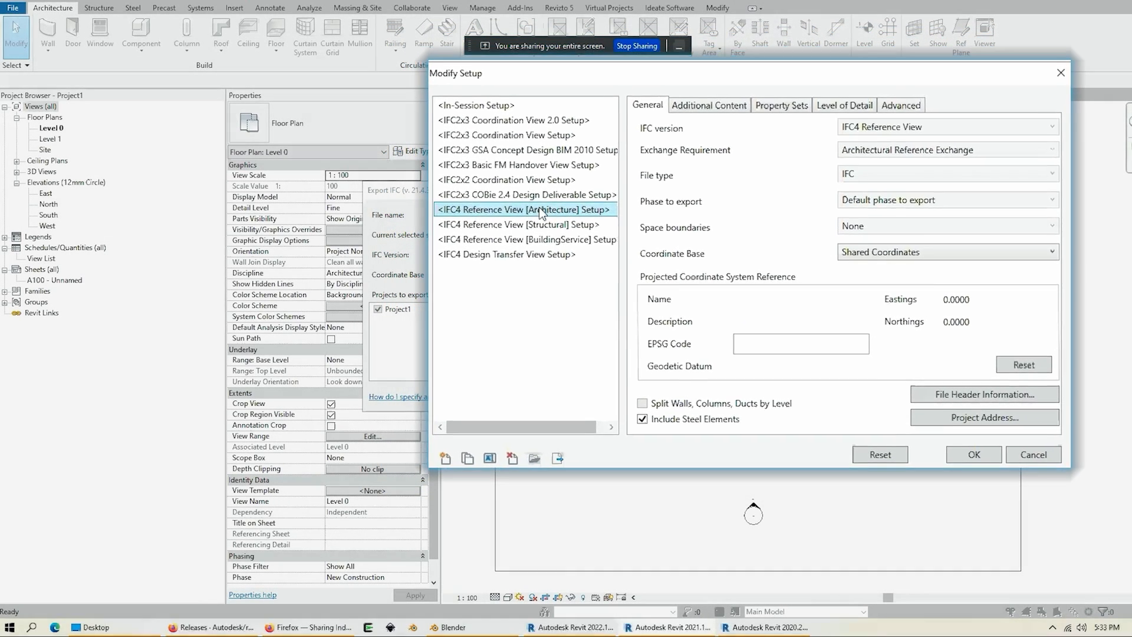
pyautogui.click(552, 263)
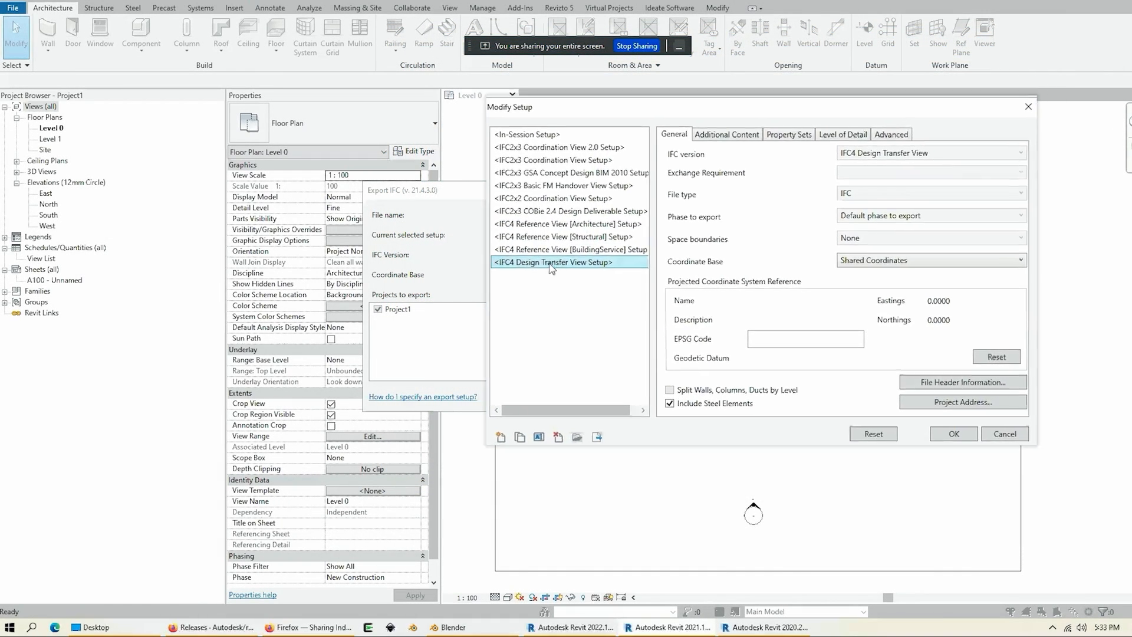
# Step: Export Project1 with the IFC4 Reference View [Architecture] setup, replacing the existing Project1.ifc in Documents
pyautogui.click(607, 232)
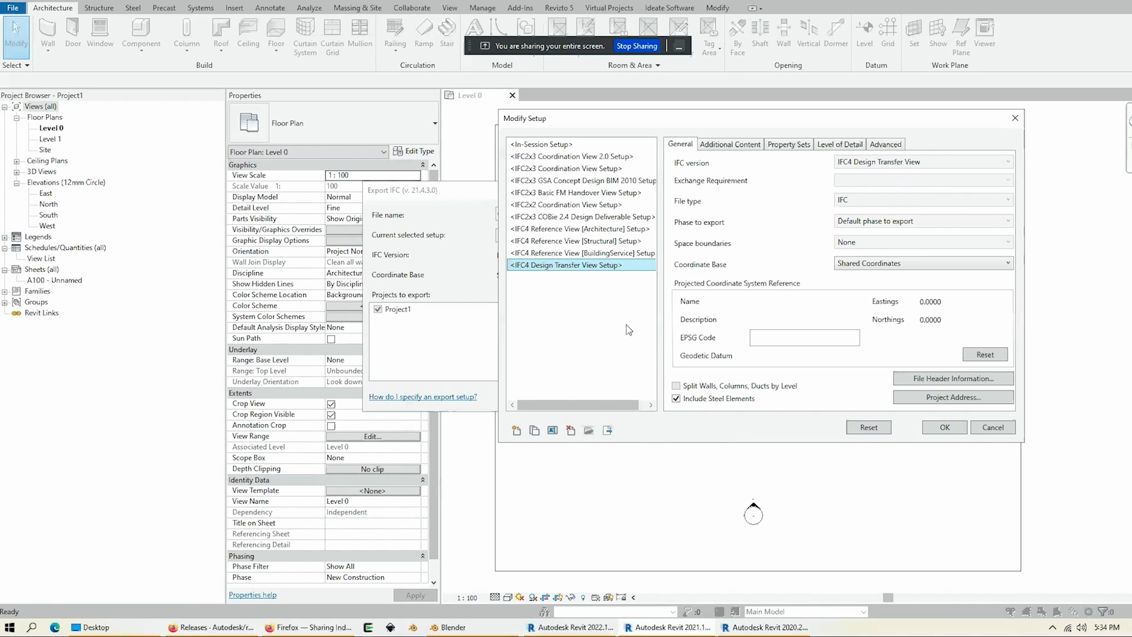
pyautogui.click(580, 229)
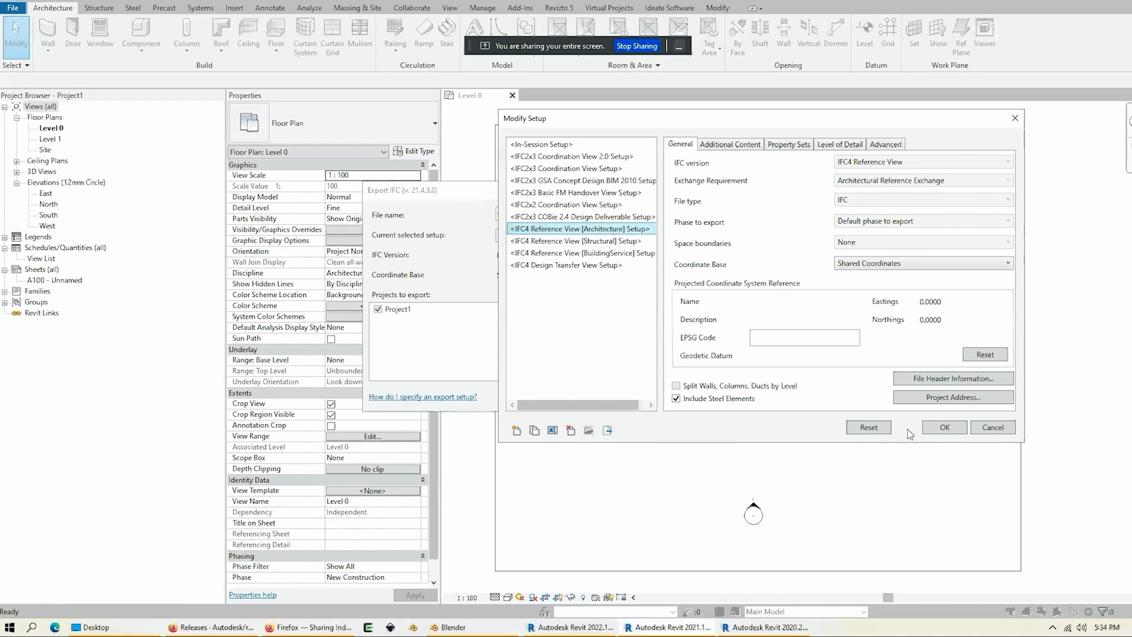
pyautogui.click(937, 427)
pyautogui.click(707, 399)
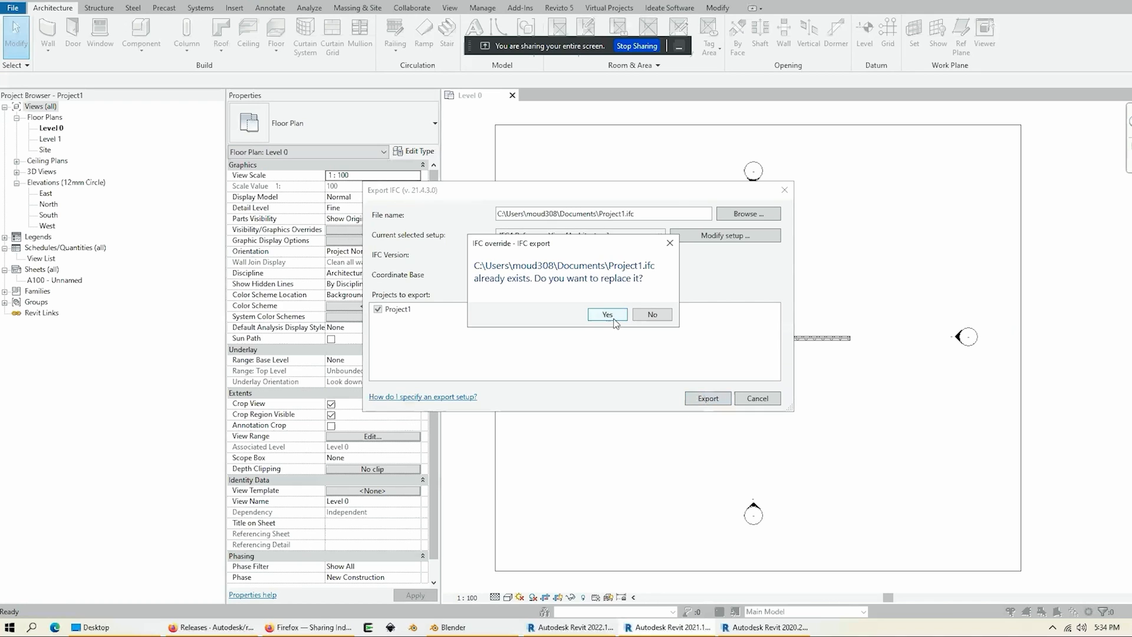
pyautogui.click(608, 314)
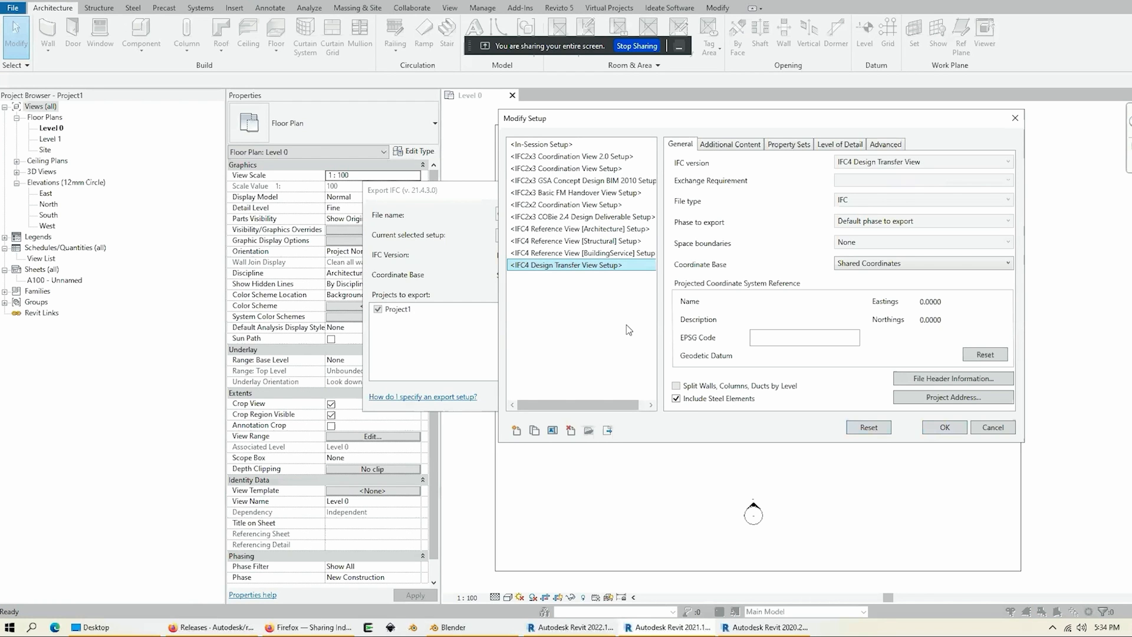
pyautogui.press('Up')
pyautogui.press('Up')
pyautogui.press('Up')
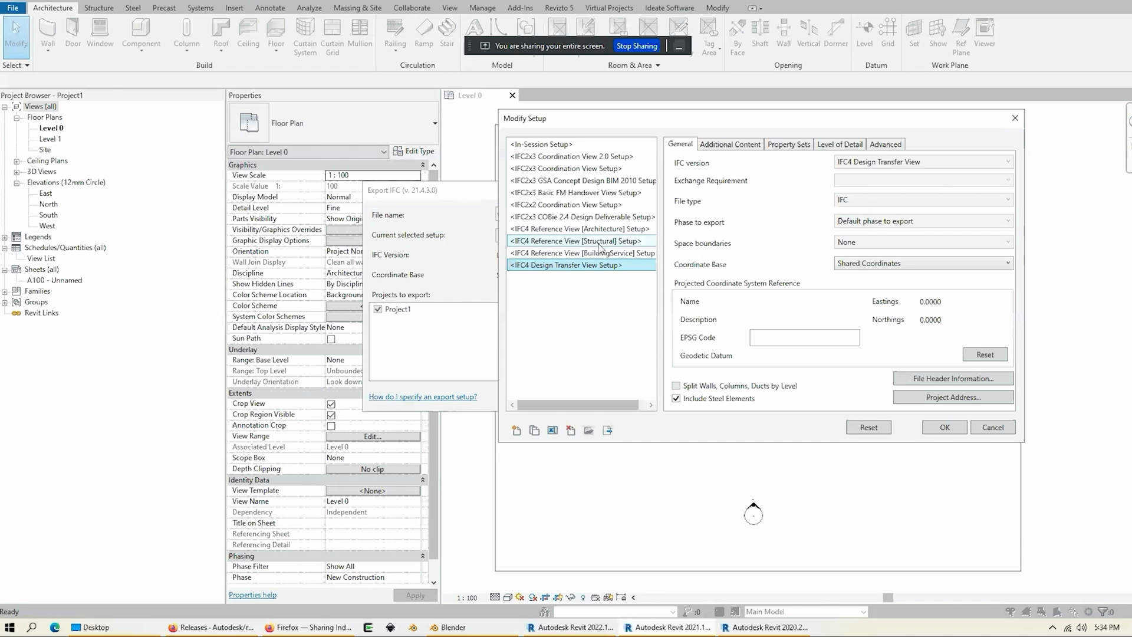
pyautogui.press('Return')
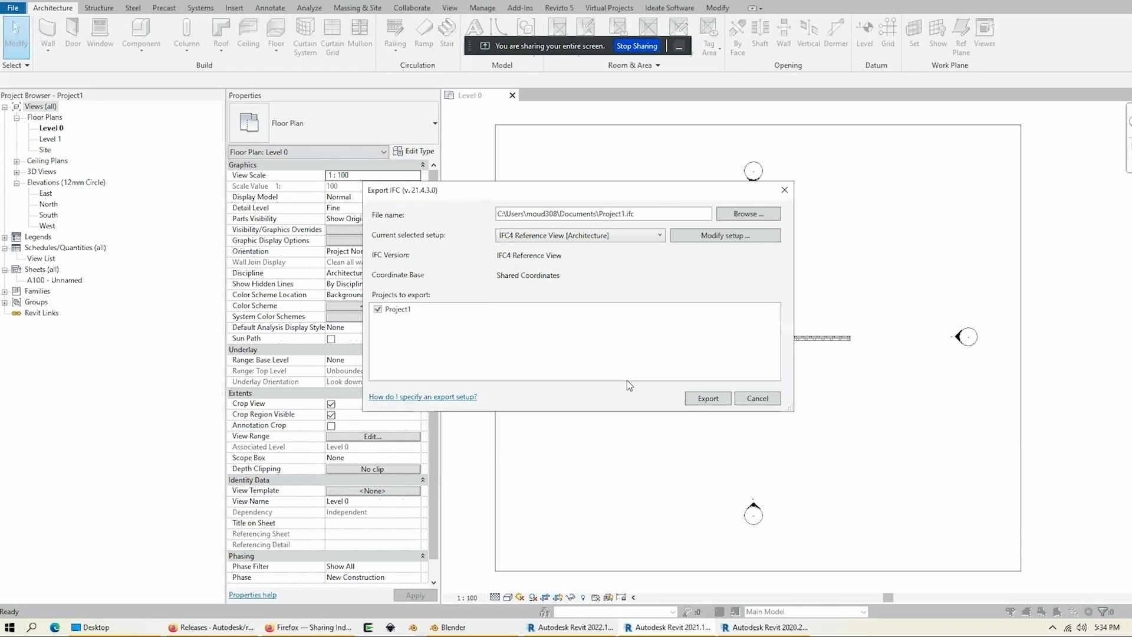
pyautogui.click(707, 398)
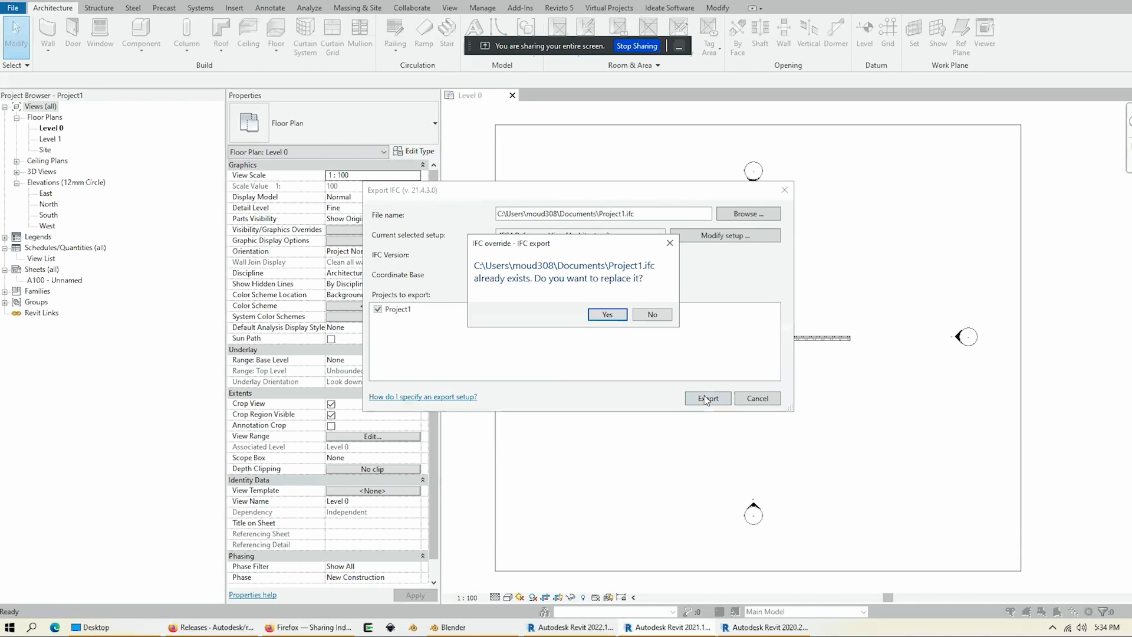
pyautogui.click(607, 314)
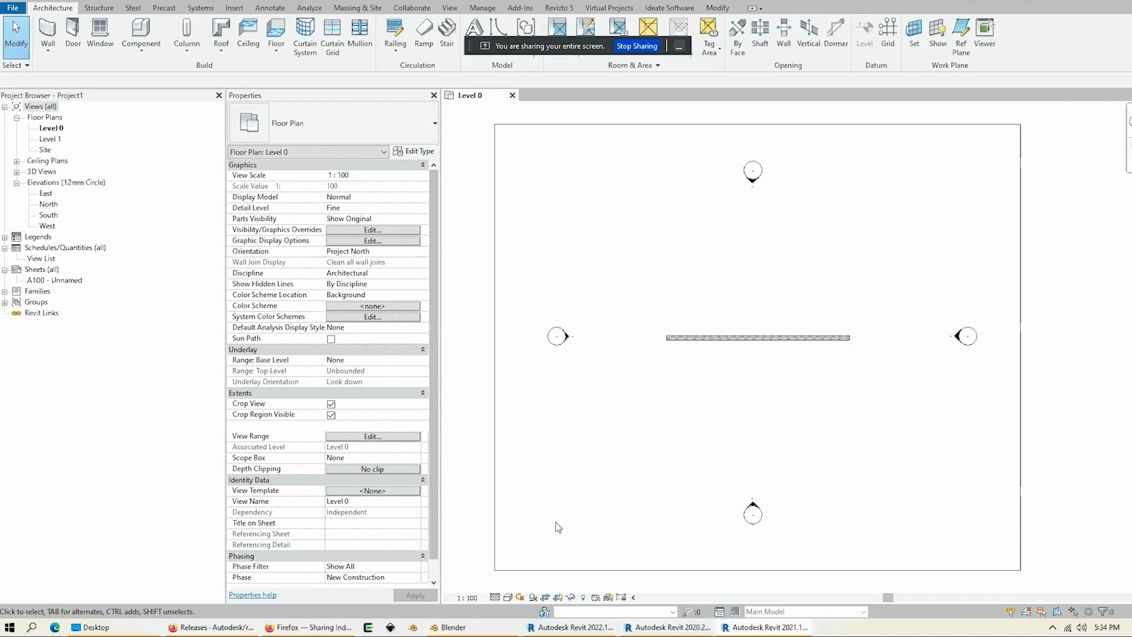
# Step: Switch to Blender and load the exported Project1.ifc from the Documents folder as an IFC project
pyautogui.click(496, 629)
pyautogui.press('a')
pyautogui.press('x')
pyautogui.click(644, 477)
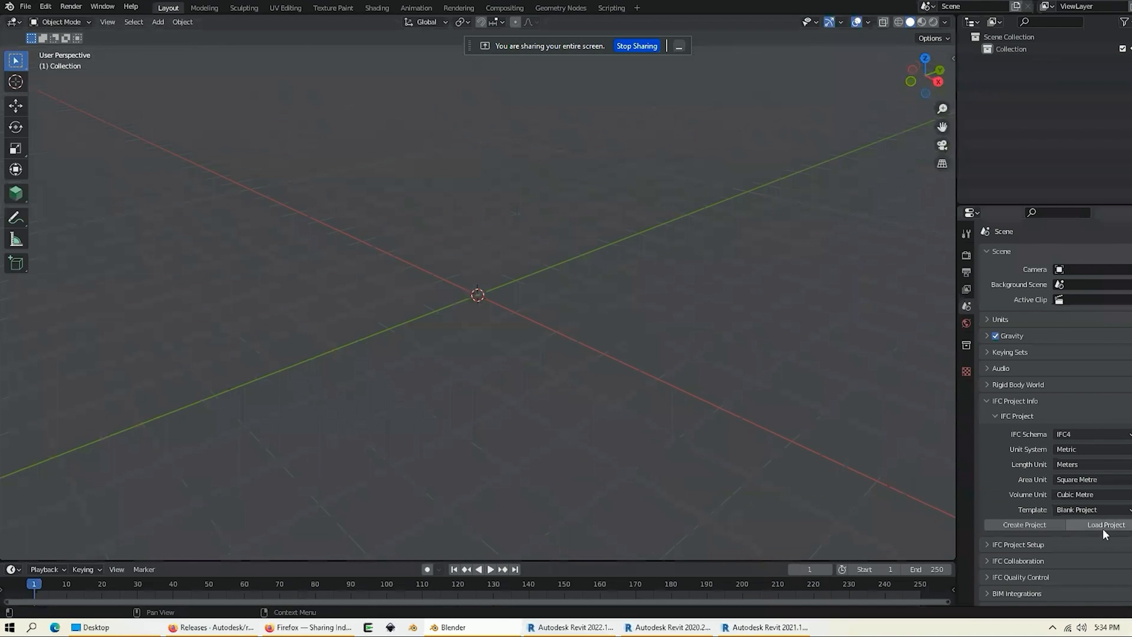
pyautogui.click(1102, 529)
pyautogui.click(283, 416)
pyautogui.scroll(-5, 453, 314)
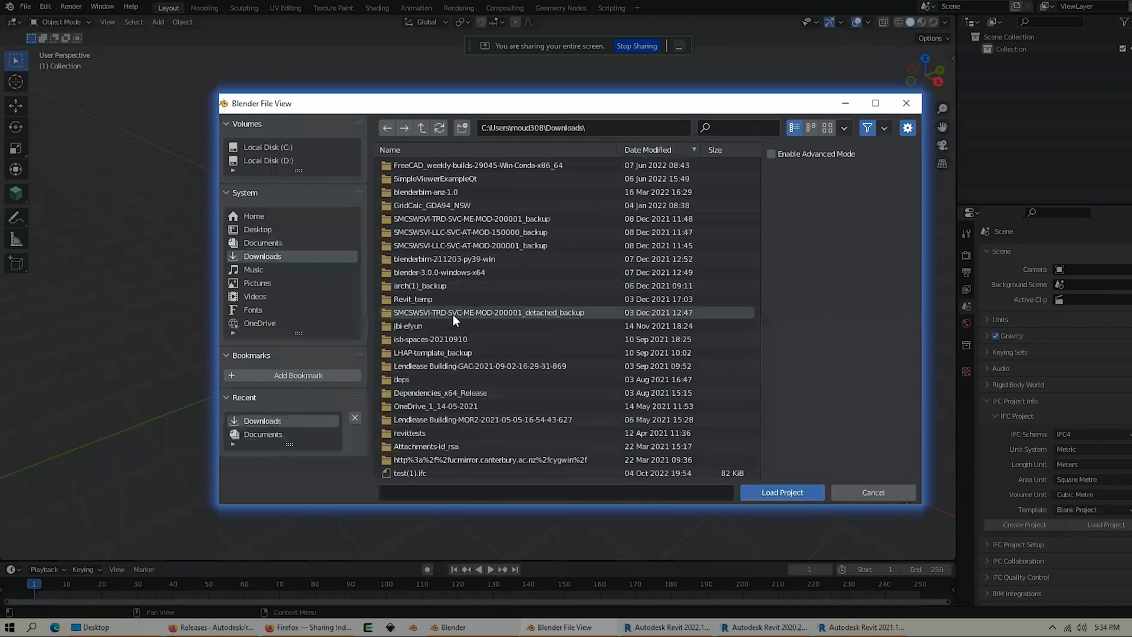
pyautogui.click(285, 432)
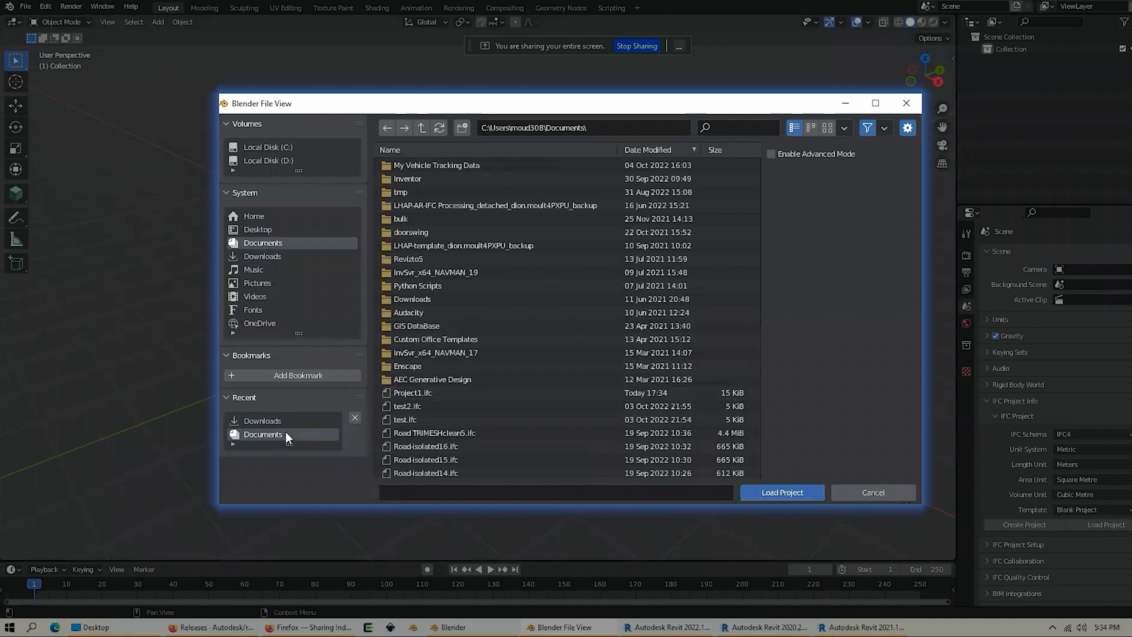
pyautogui.doubleClick(493, 391)
# Step: Examine the layered geometry at the imported wall's end and its IFC object material data
pyautogui.scroll(-4, 636, 293)
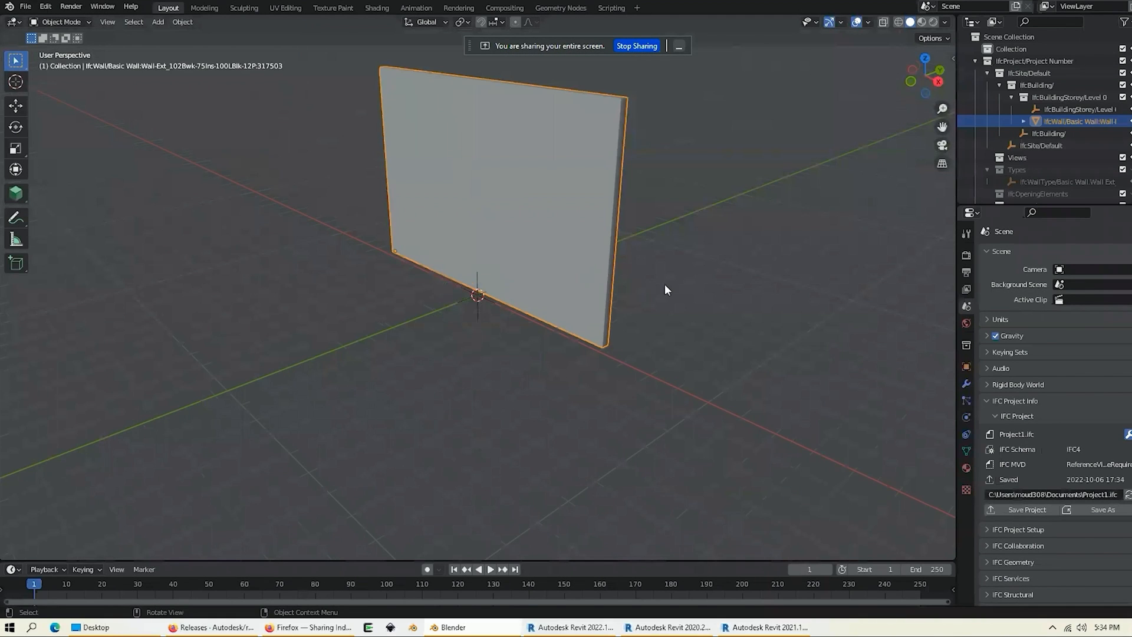
pyautogui.moveTo(664, 290); pyautogui.dragTo(487, 329, button='middle')
pyautogui.scroll(3, 463, 351)
pyautogui.scroll(-1, 450, 357)
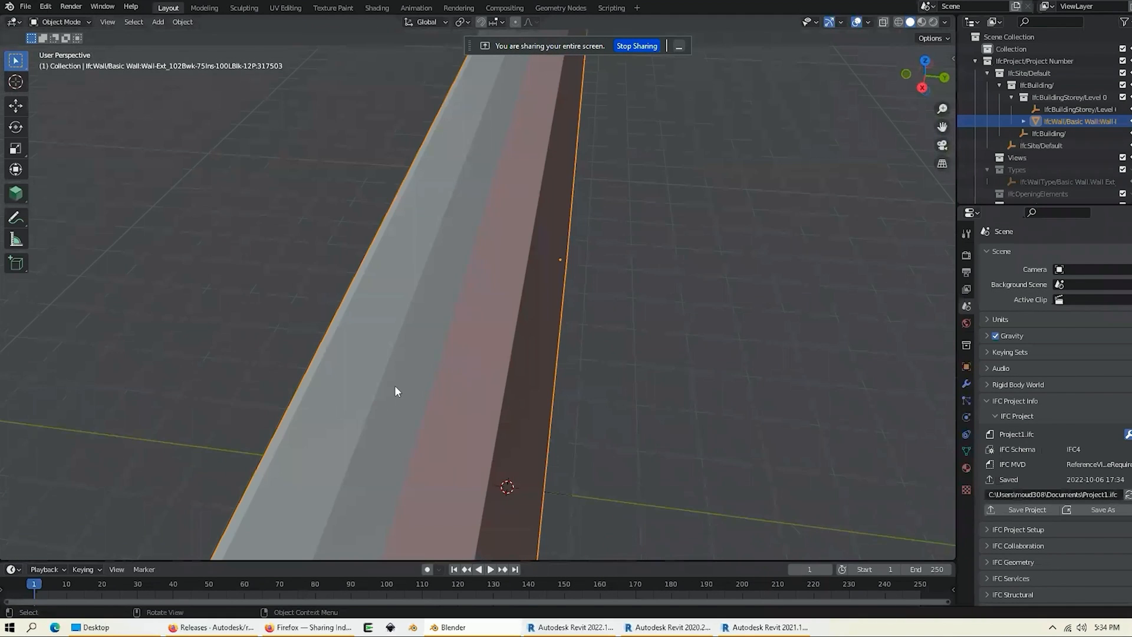
pyautogui.scroll(-2, 421, 378)
pyautogui.keyDown('shift'); pyautogui.moveTo(425, 391); pyautogui.dragTo(444, 367, button='middle'); pyautogui.keyUp('shift')
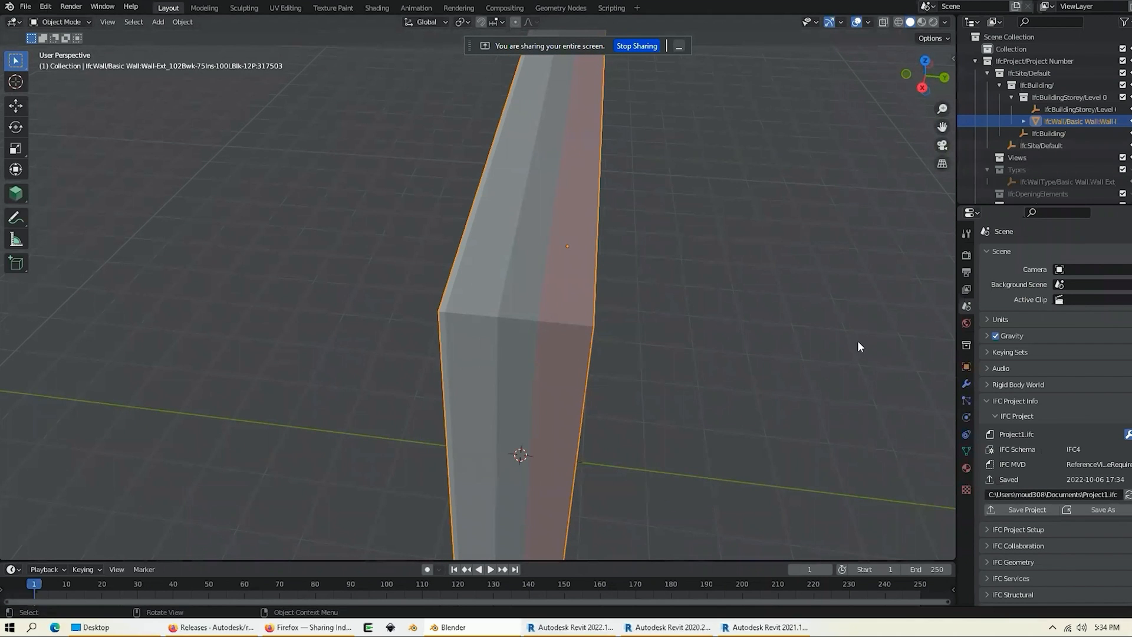
pyautogui.click(966, 367)
pyautogui.scroll(-12, 1085, 416)
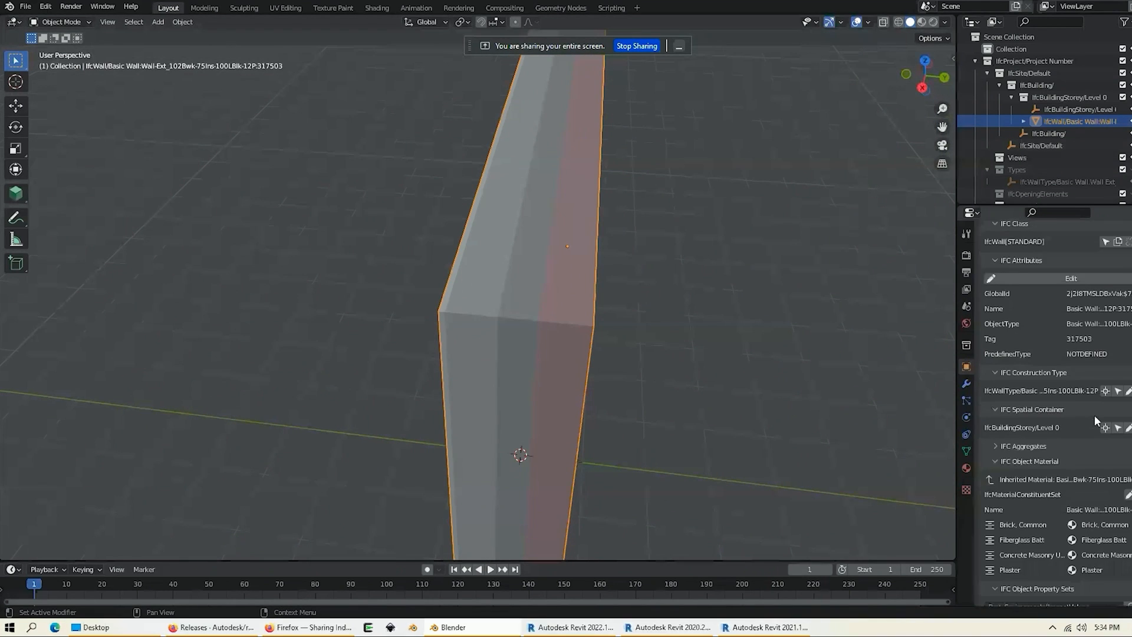
pyautogui.scroll(-5, 1094, 413)
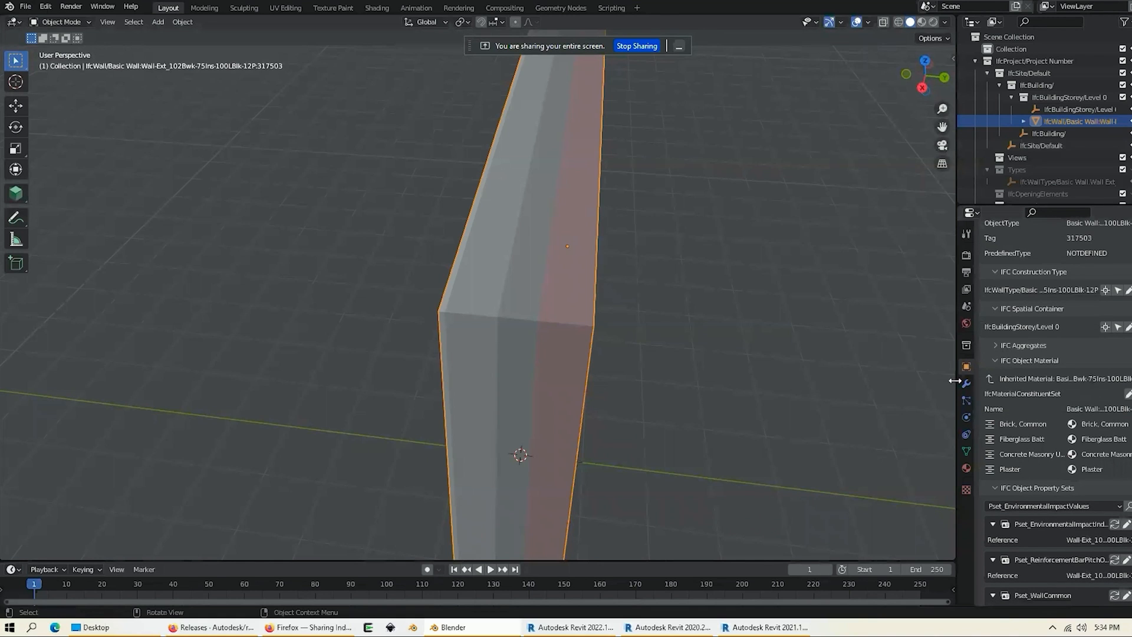
pyautogui.moveTo(956, 373); pyautogui.dragTo(848, 369)
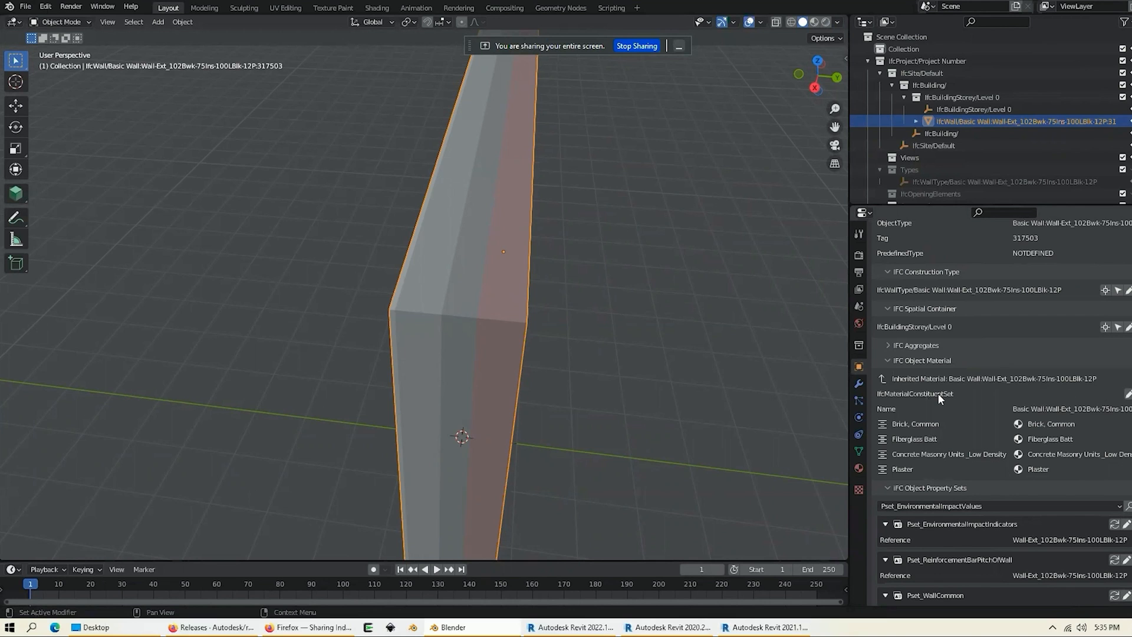
# Step: Switch to Revit 2021 and export Project1 again with the IFC4 Design Transfer View setup, replacing the existing Project1.ifc
pyautogui.hotkey('alt', 'Tab')
pyautogui.hotkey('alt', 'Tab')
pyautogui.hotkey('alt', 'Tab')
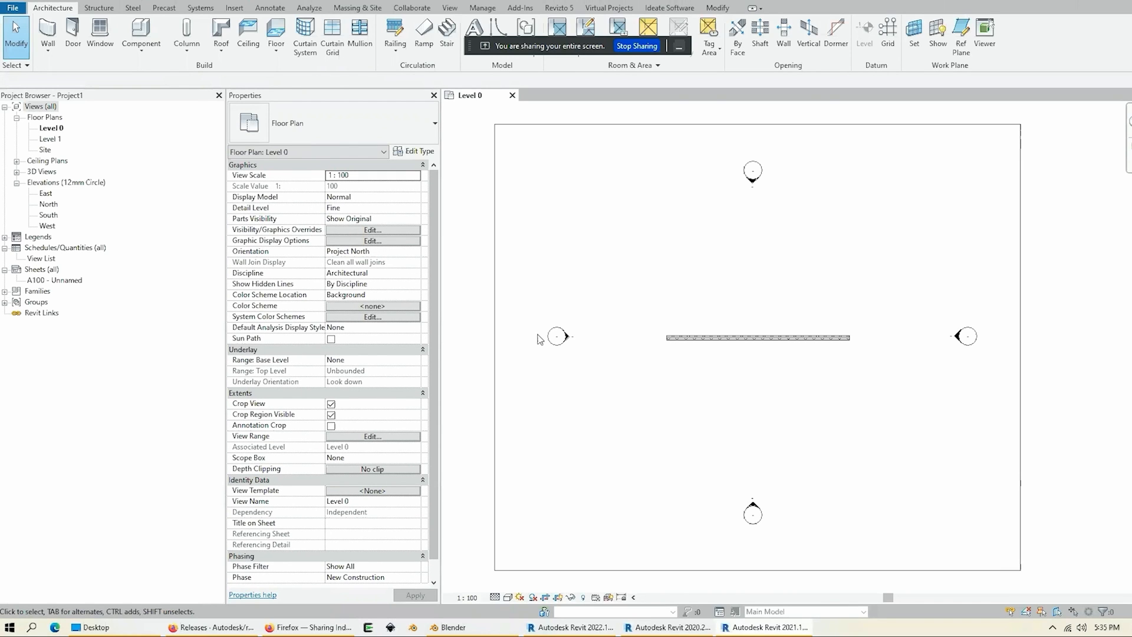
pyautogui.click(13, 8)
pyautogui.moveTo(42, 181)
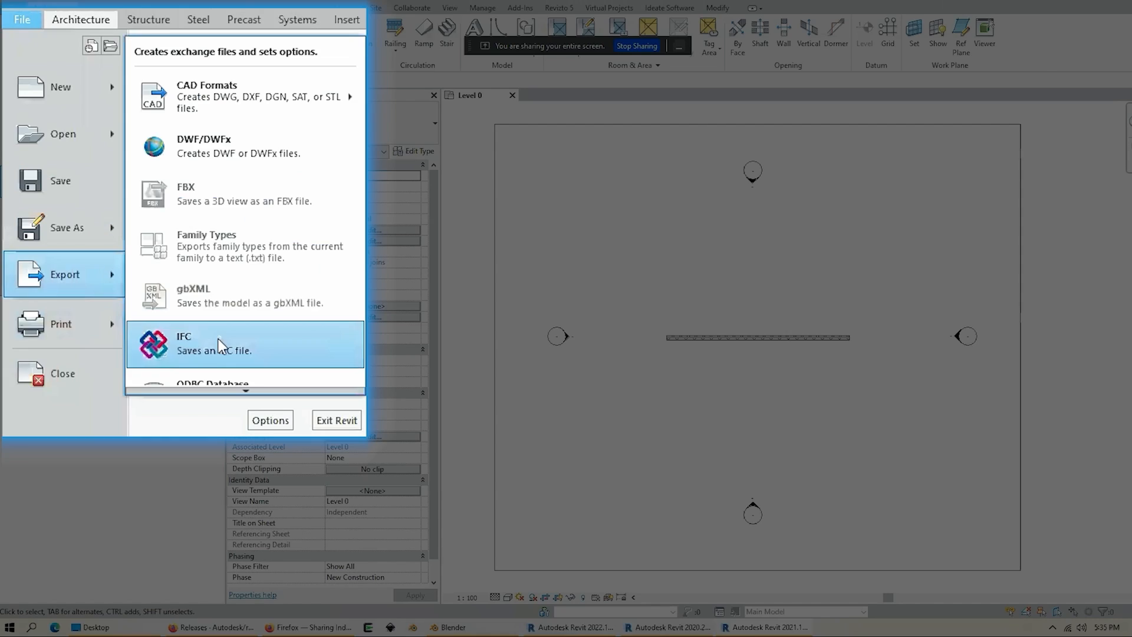
pyautogui.click(218, 345)
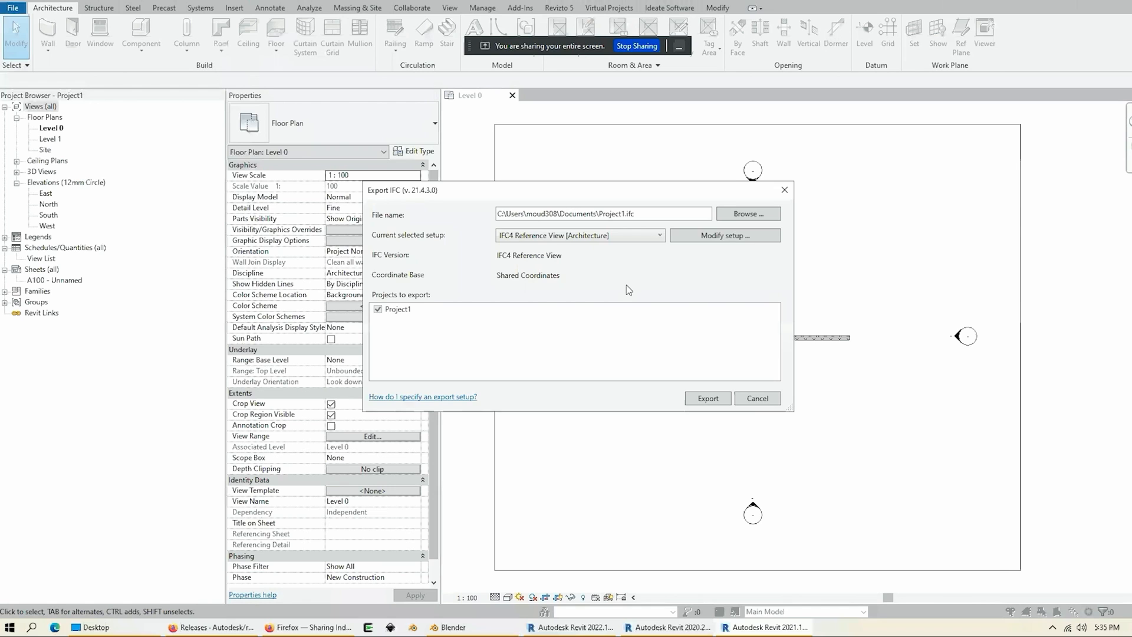
pyautogui.click(751, 235)
pyautogui.click(384, 285)
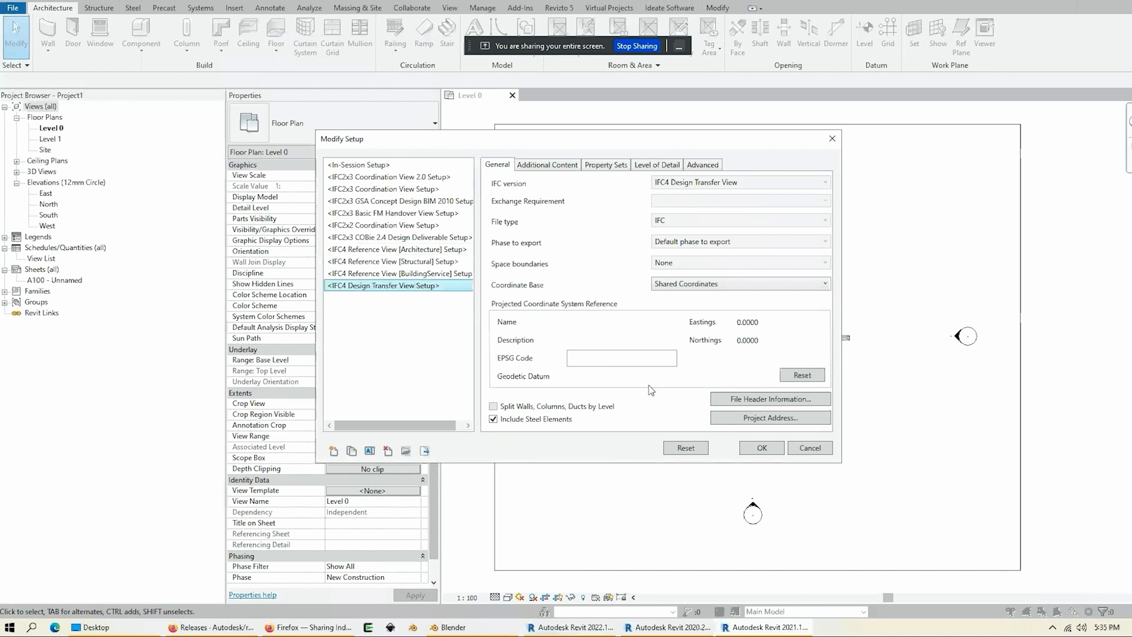
pyautogui.click(762, 447)
pyautogui.click(702, 398)
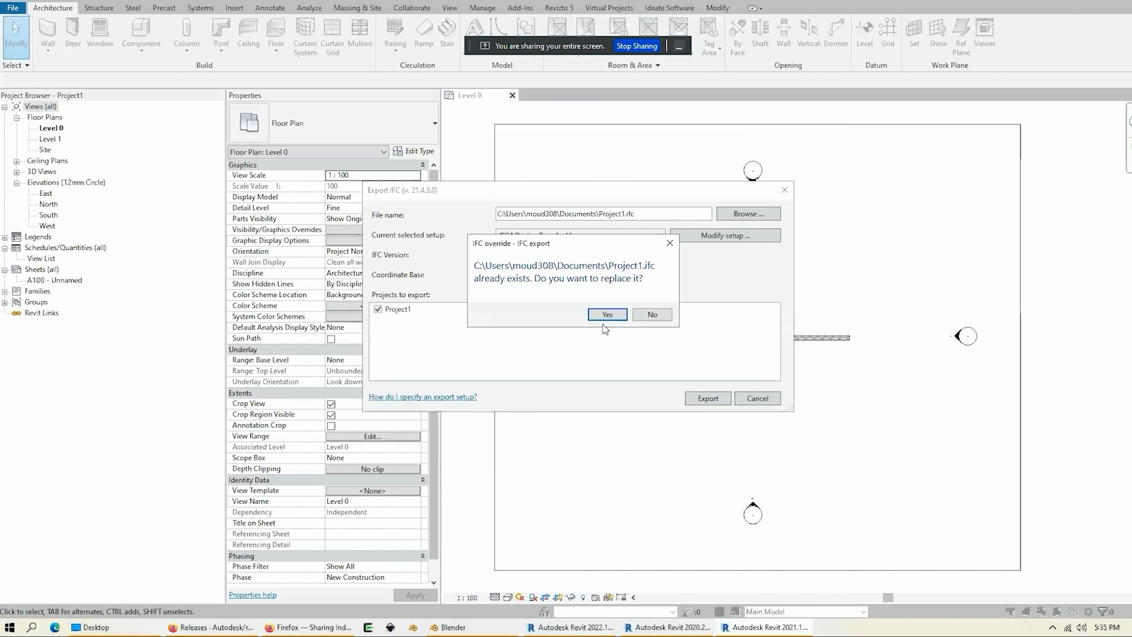
pyautogui.click(607, 316)
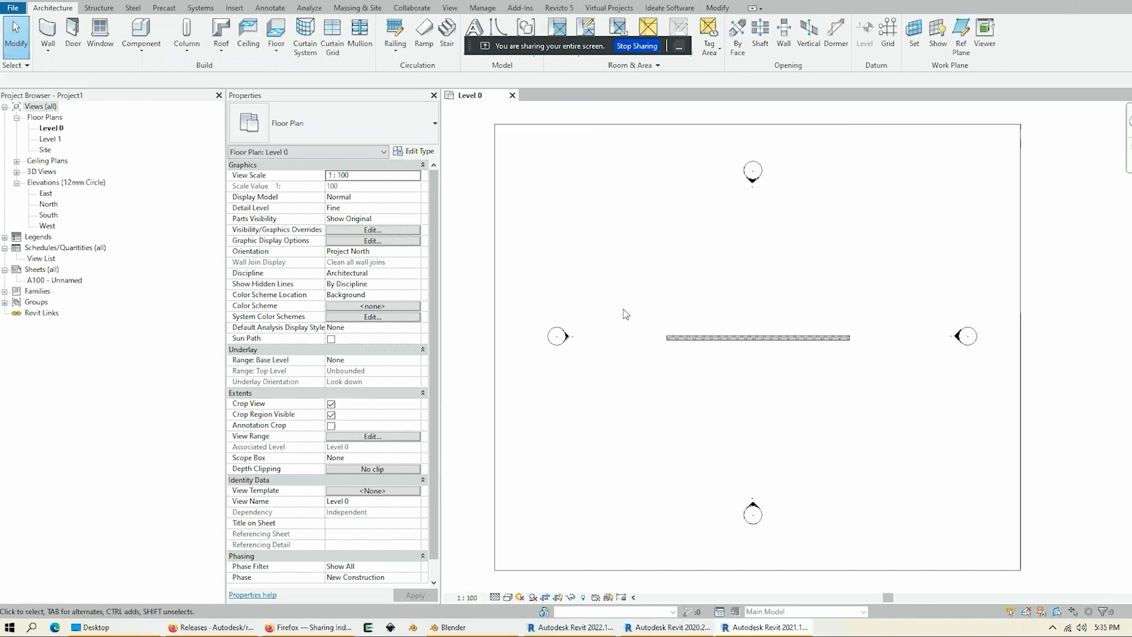
# Step: Switch to Blender and load the re-exported Project1.ifc into an empty scene
pyautogui.hotkey('alt', 'Tab')
pyautogui.click(600, 330)
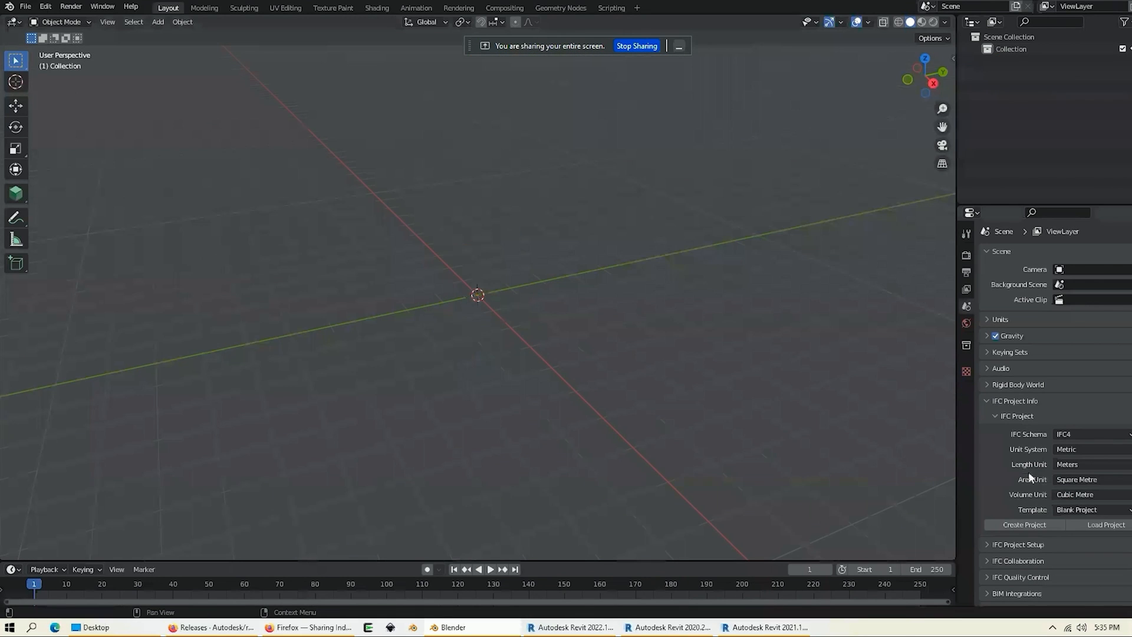
pyautogui.click(1089, 522)
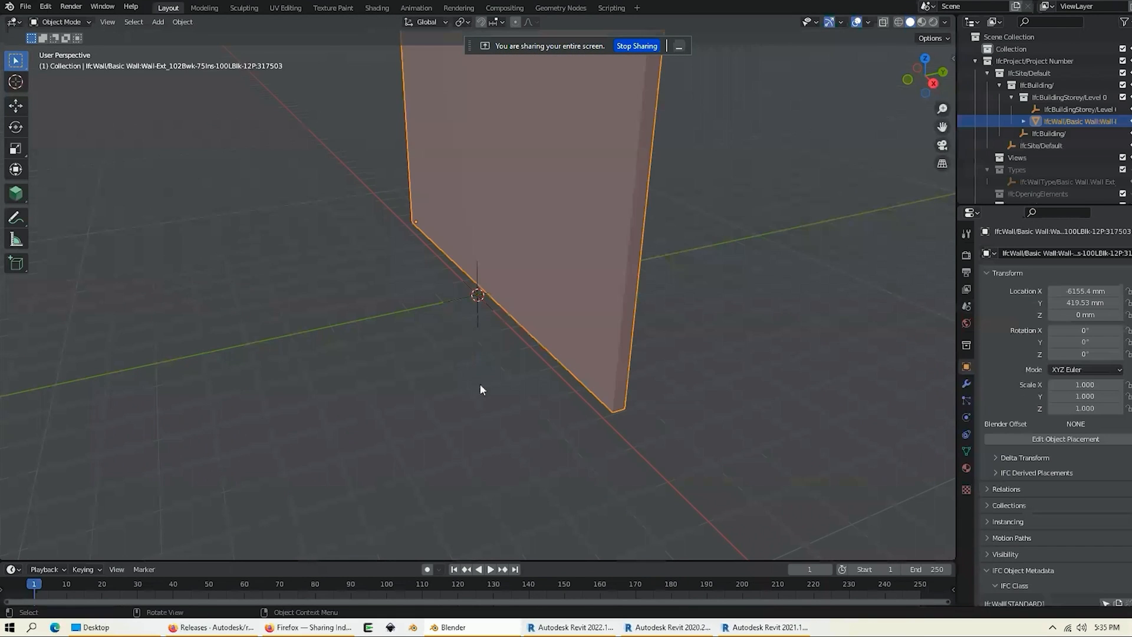
pyautogui.doubleClick(479, 384)
# Step: Examine the Design Transfer View wall's geometry and the layers listed in its IFC object material
pyautogui.press('KP_3')
pyautogui.moveTo(638, 282); pyautogui.dragTo(460, 255, button='middle')
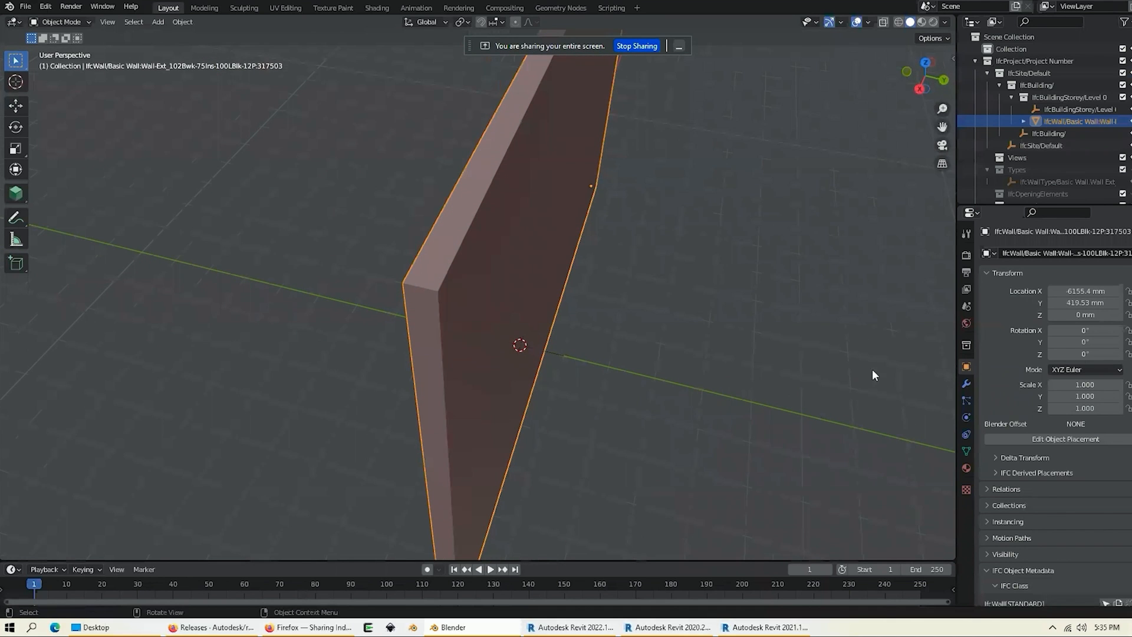
pyautogui.scroll(-15, 1056, 430)
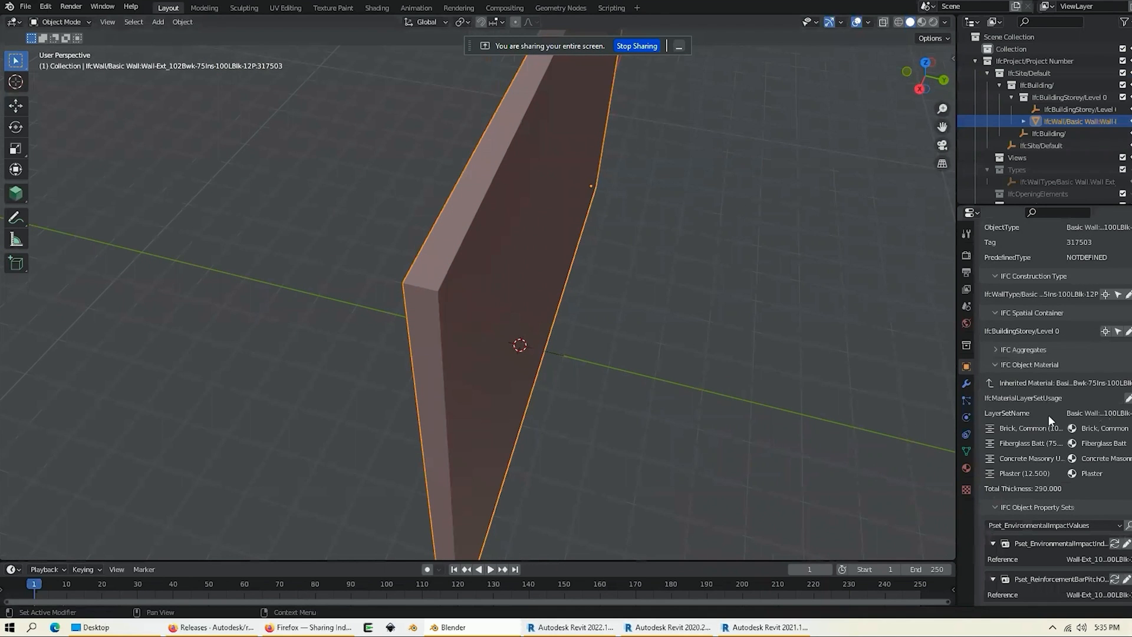
pyautogui.moveTo(957, 401); pyautogui.dragTo(773, 405)
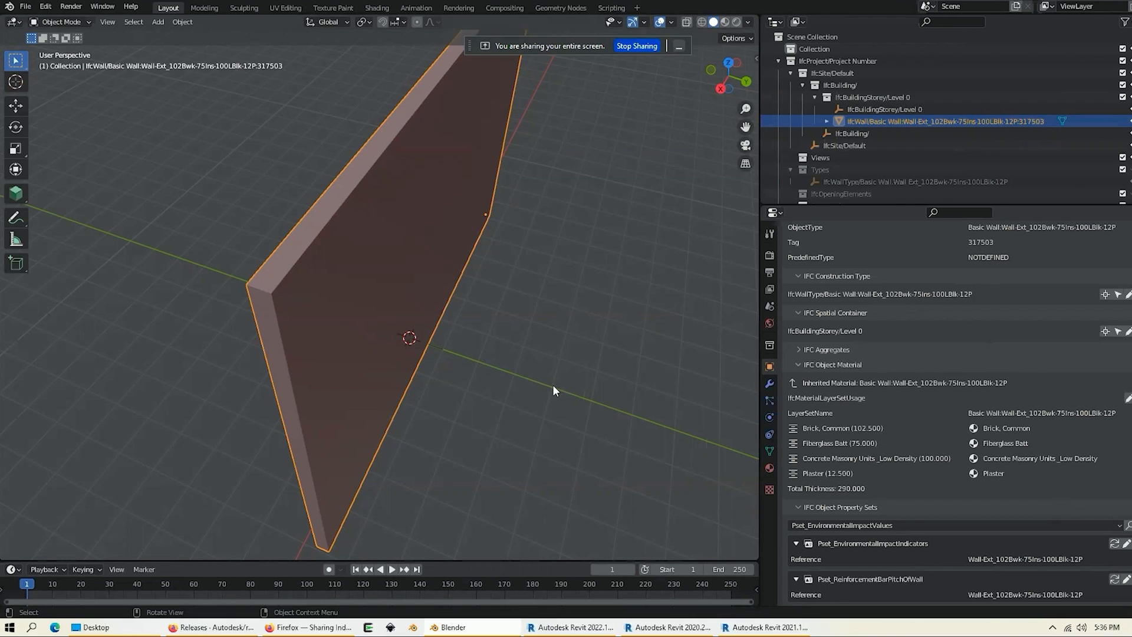
pyautogui.moveTo(379, 278); pyautogui.dragTo(375, 270, button='middle')
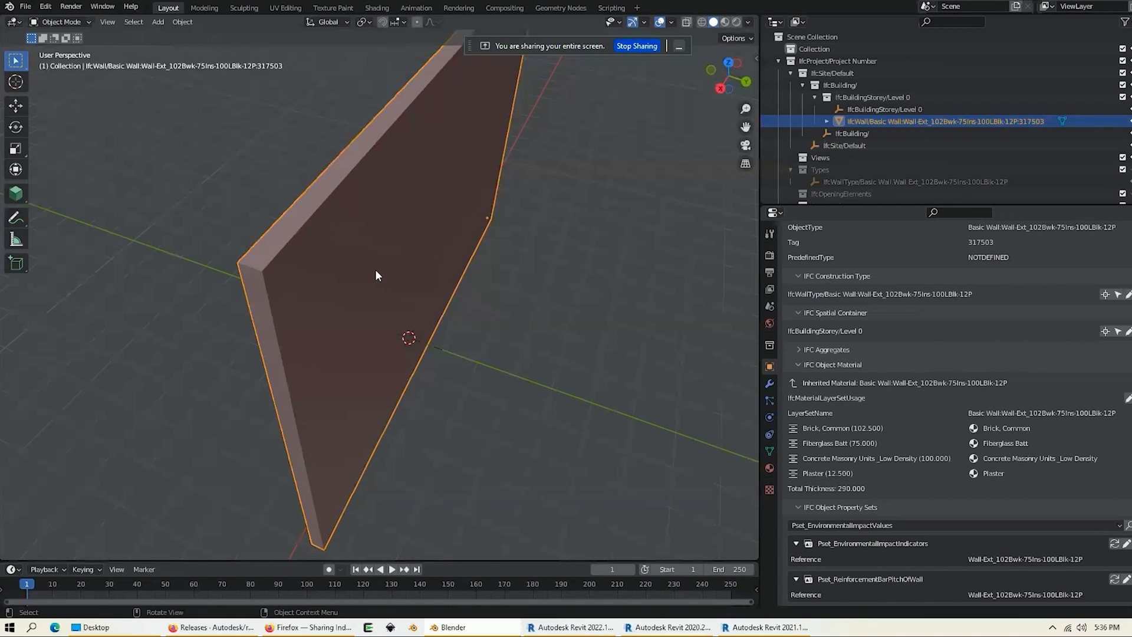
# Step: Compare the wall's layers in Revit's Level 0 plan with the imported wall's geometry and material layers in Blender
pyautogui.hotkey('alt', 'Tab')
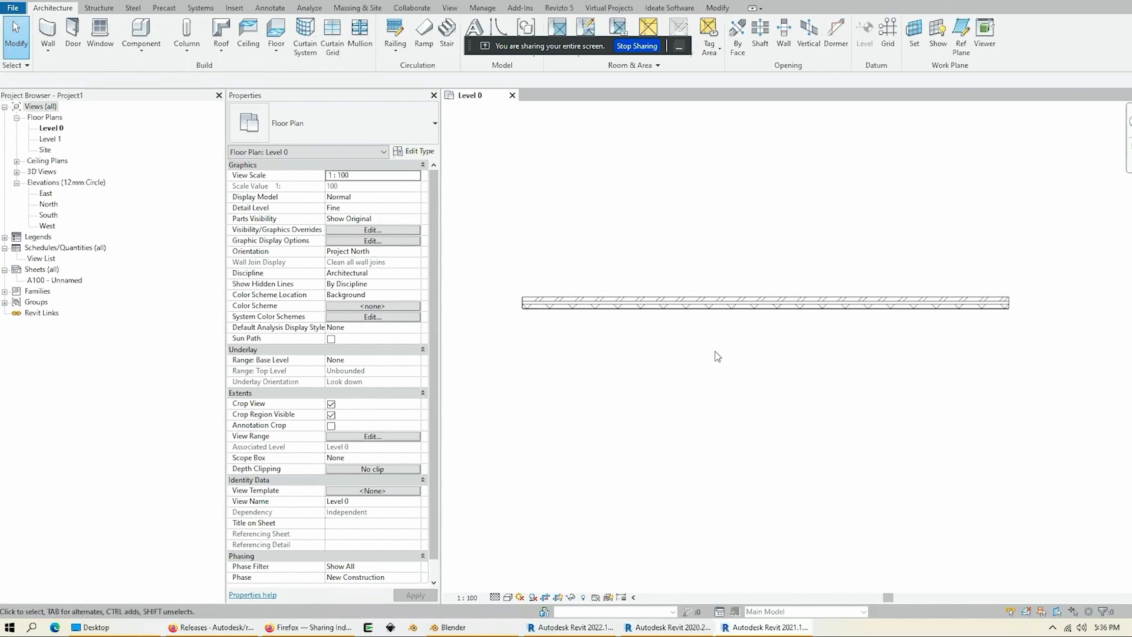
pyautogui.click(703, 319)
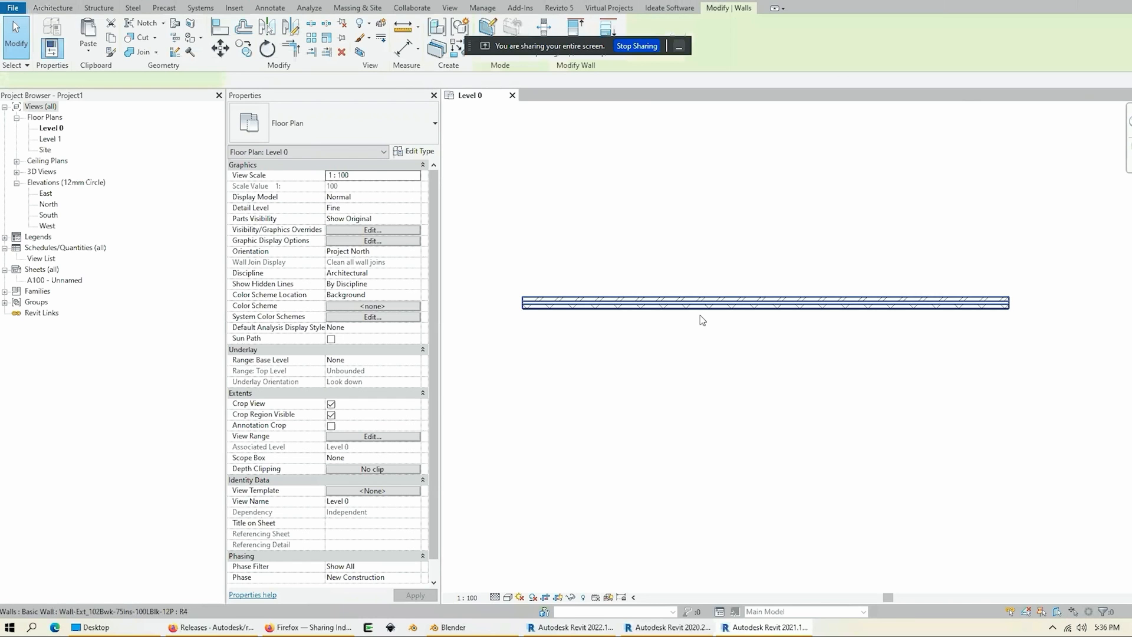
pyautogui.click(699, 373)
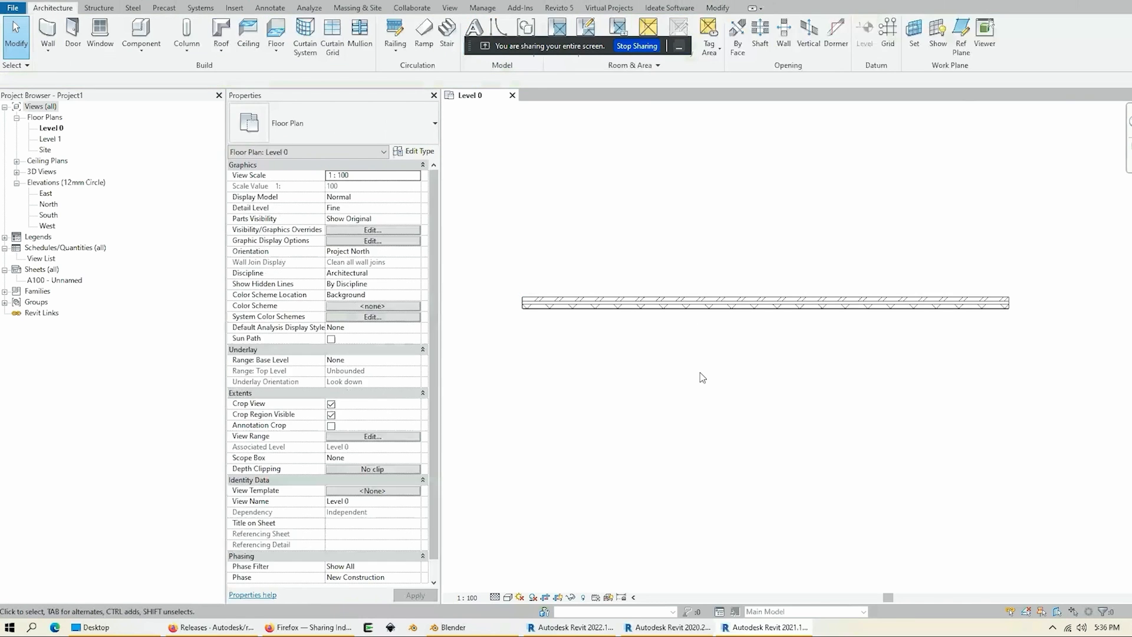
pyautogui.hotkey('alt', 'Tab')
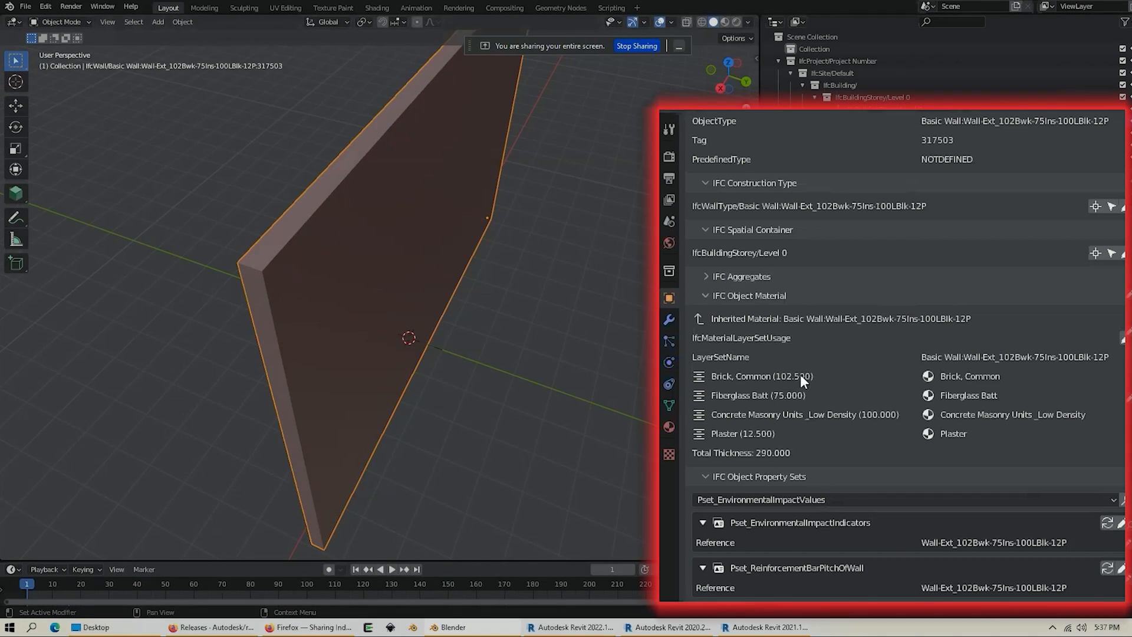
pyautogui.moveTo(656, 462); pyautogui.dragTo(641, 458, button='middle')
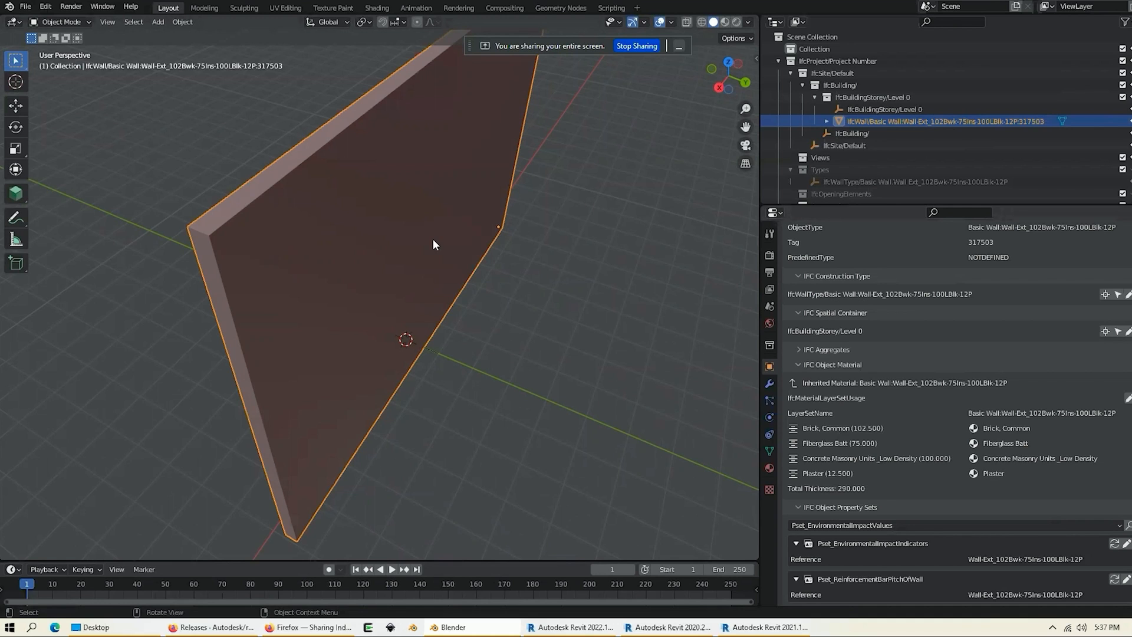
pyautogui.moveTo(462, 289); pyautogui.dragTo(465, 287, button='middle')
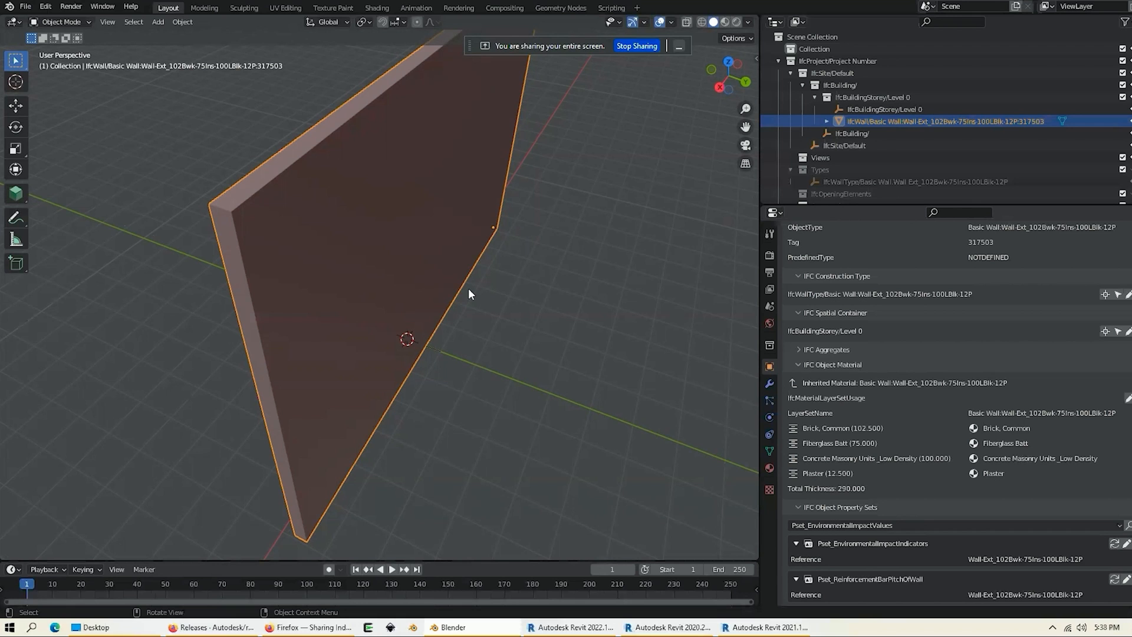
# Step: Switch to Firefox and open the IfcOpenShell documentation at blenderbim.org/docs-python in a new tab
pyautogui.hotkey('alt', 'Tab')
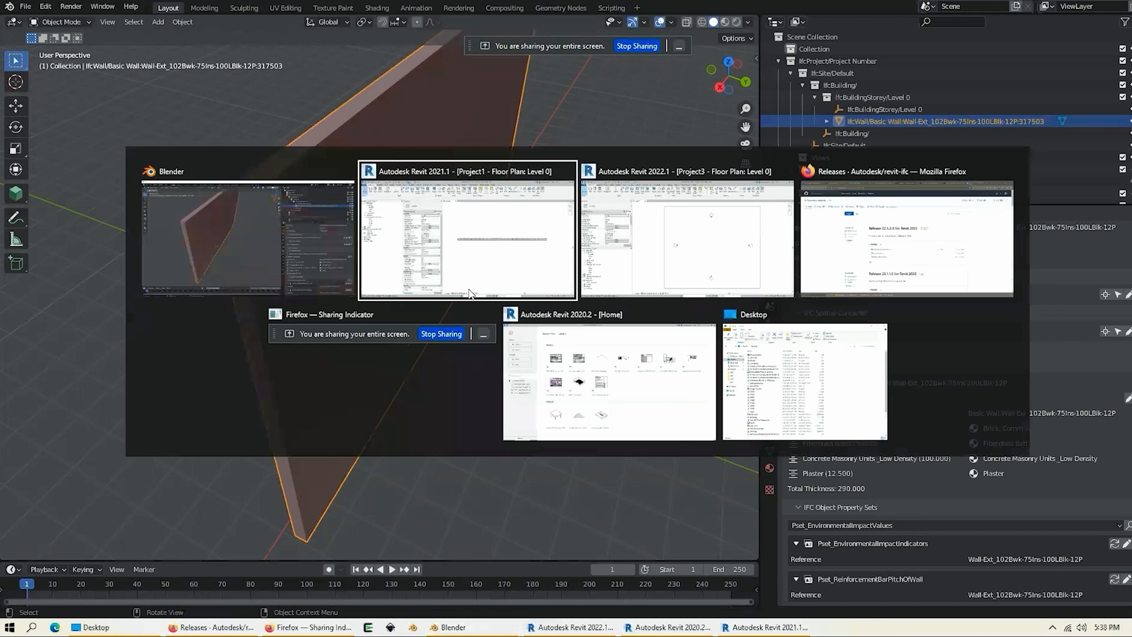
pyautogui.press('Escape')
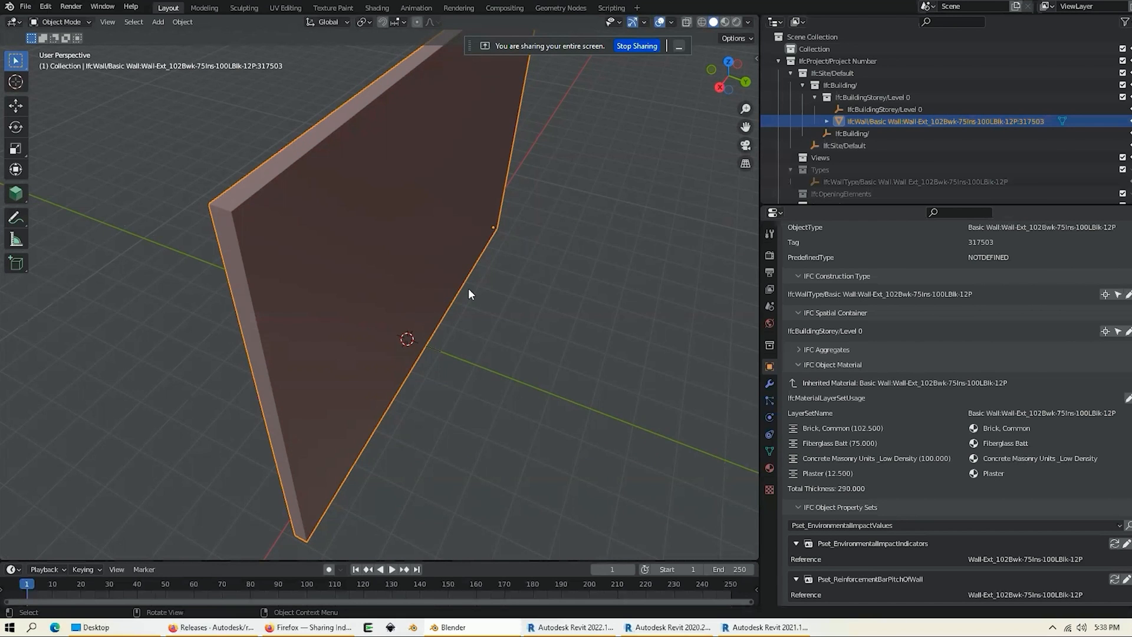
pyautogui.hotkey('alt', 'Tab')
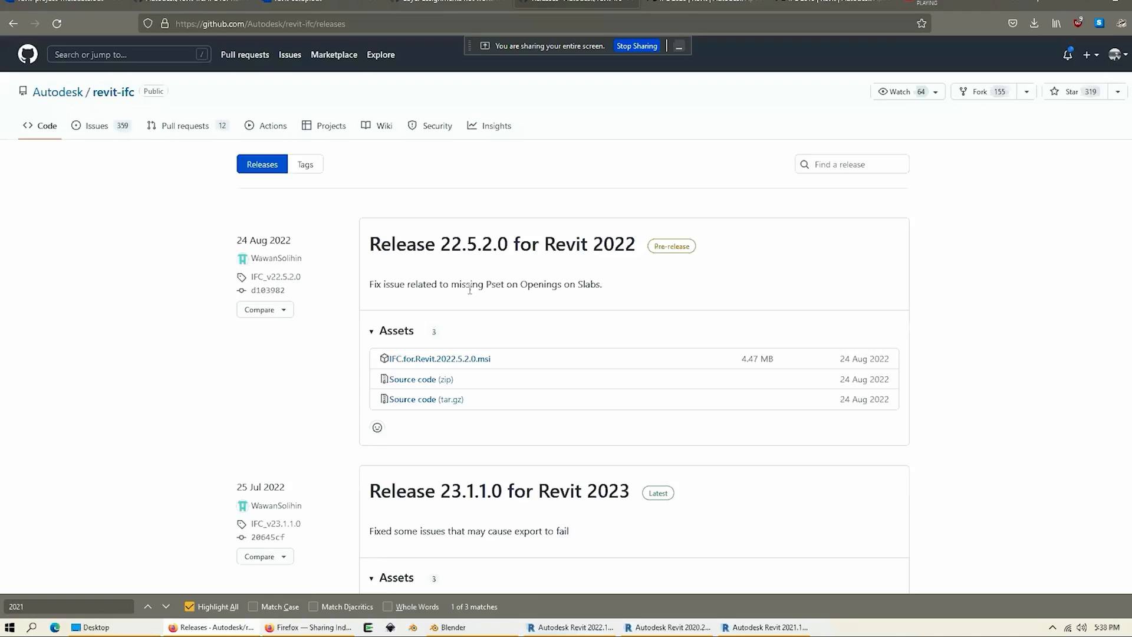
pyautogui.hotkey('ctrl', 't')
pyautogui.write('github.com/ifcopenshell/')
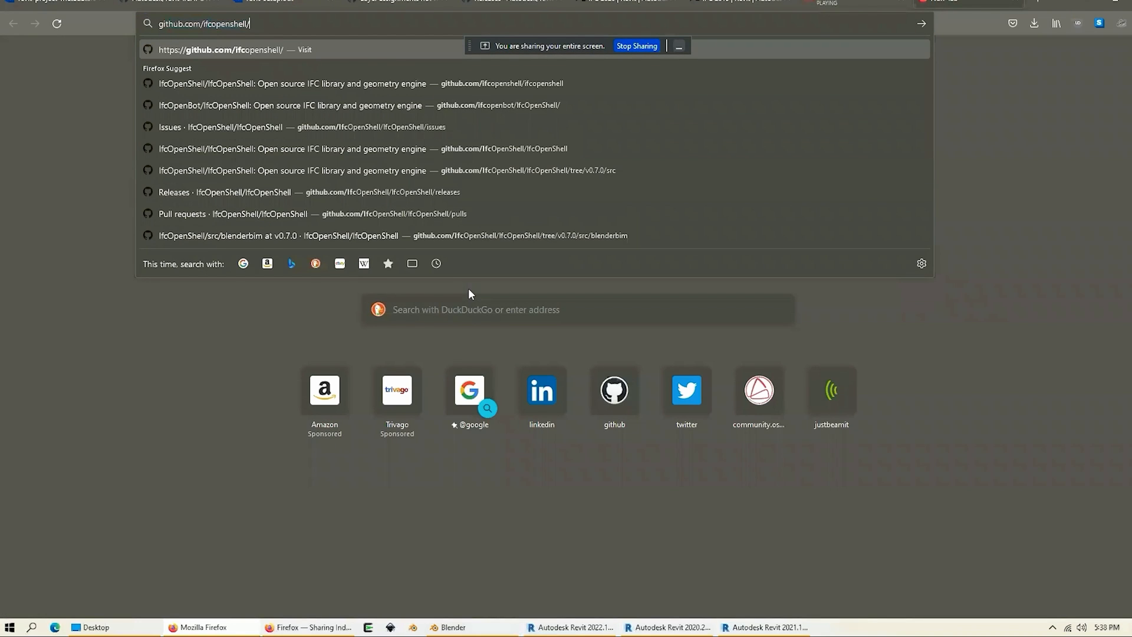
pyautogui.hotkey('ctrl', 'a')
pyautogui.press('BackSpace')
pyautogui.write('blenderbim.org/do')
pyautogui.press('Return')
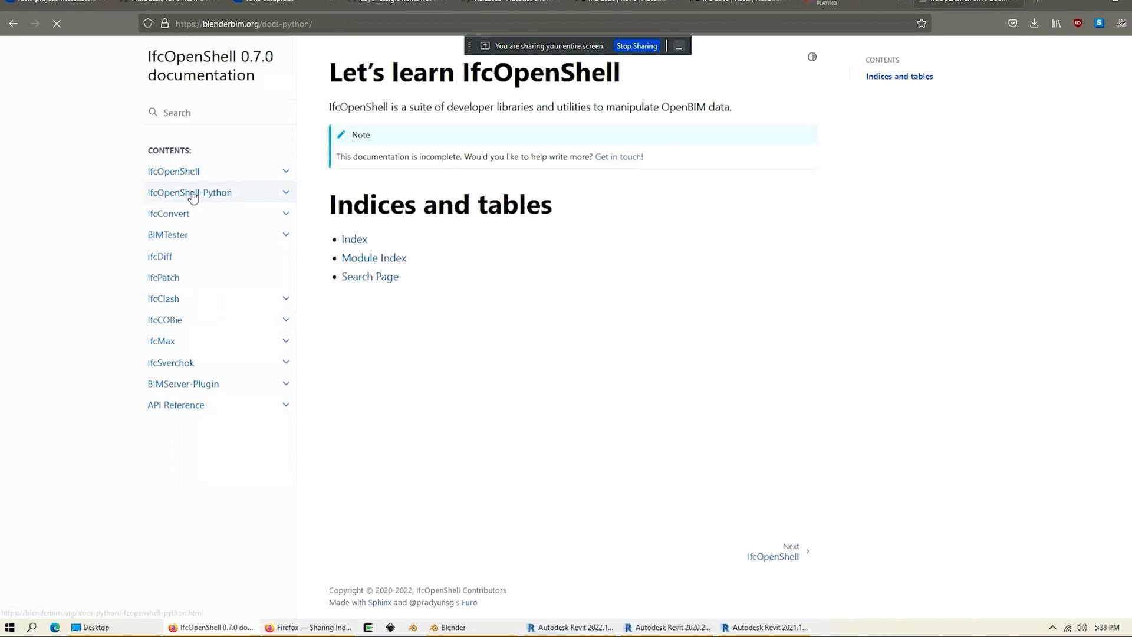
# Step: Open IfcOpenShell's geometry settings documentation and examine the APPLY_LAYERSETS images of the wall with and without layerset slicing
pyautogui.click(190, 193)
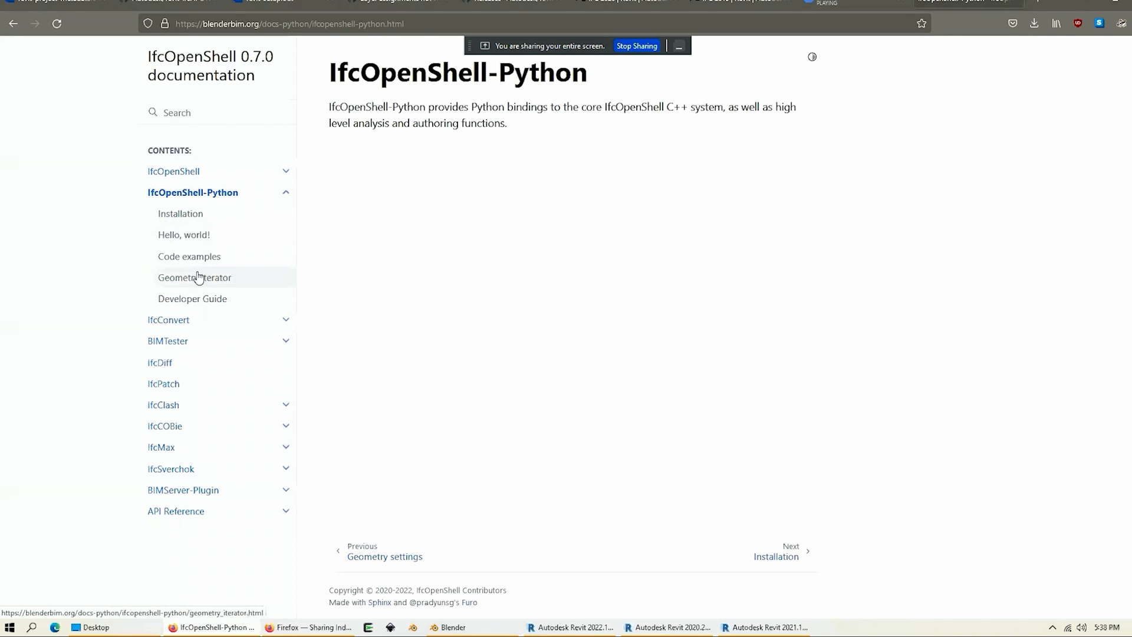
pyautogui.click(188, 173)
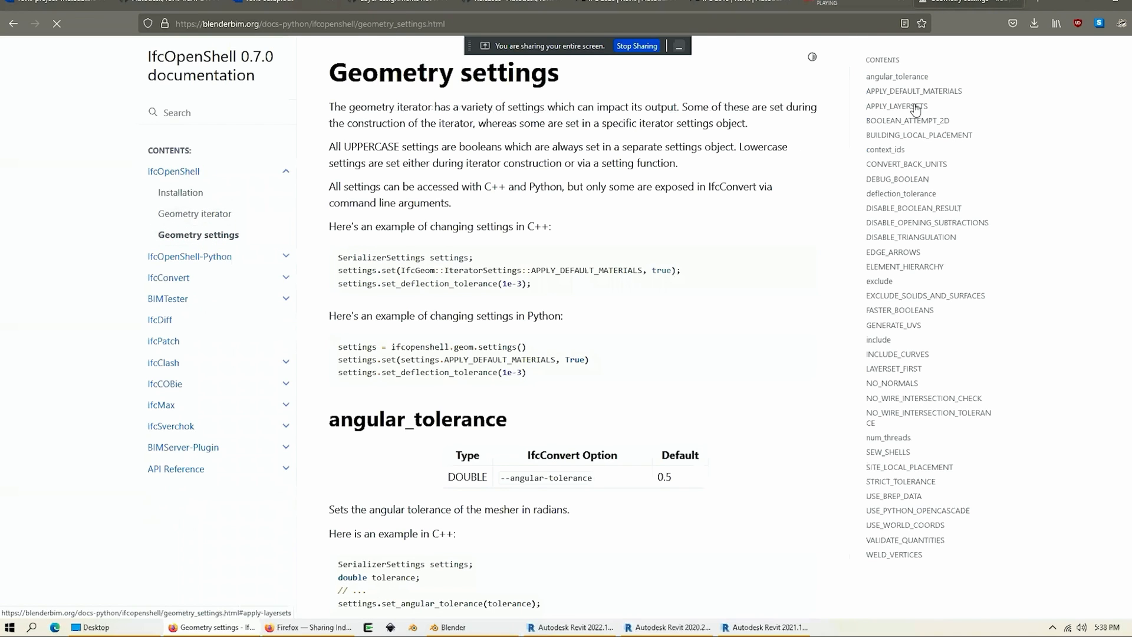
pyautogui.click(912, 108)
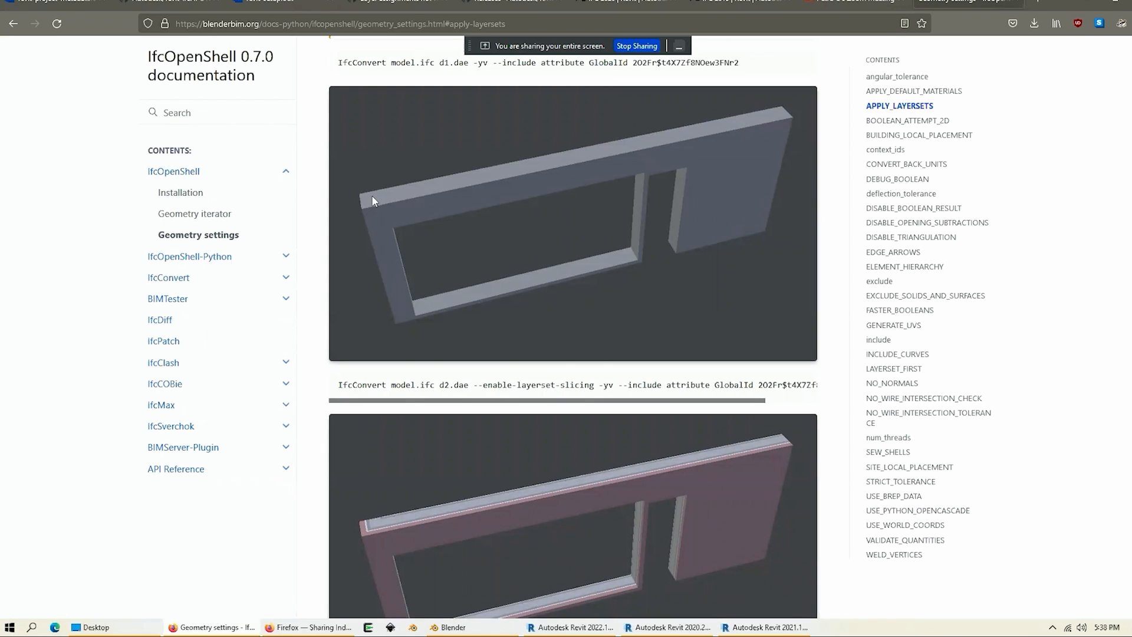
pyautogui.scroll(-1, 384, 469)
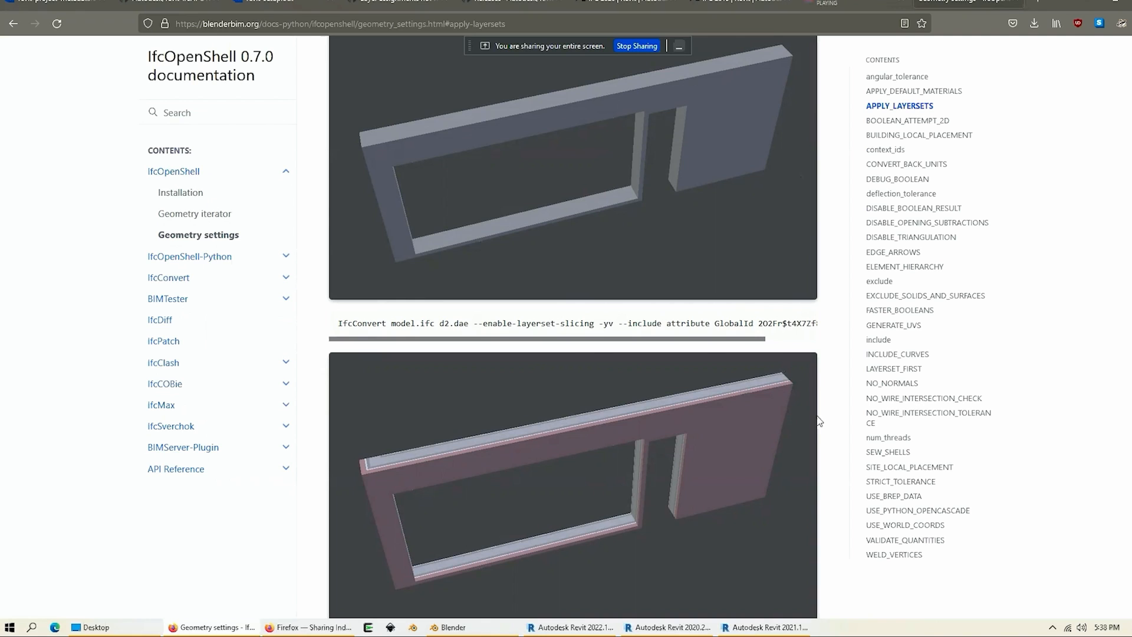
# Step: Switch to Revit 2021, start an IFC export of Project1 and open its export setups for modification
pyautogui.hotkey('alt', 'Tab')
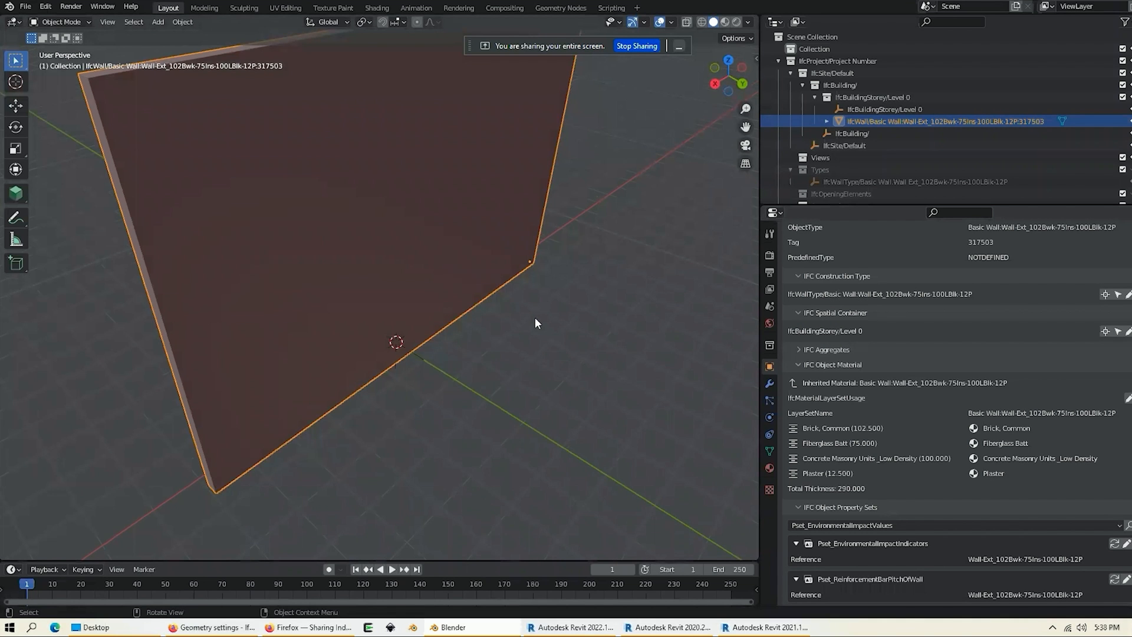
pyautogui.hotkey('alt', 'Tab')
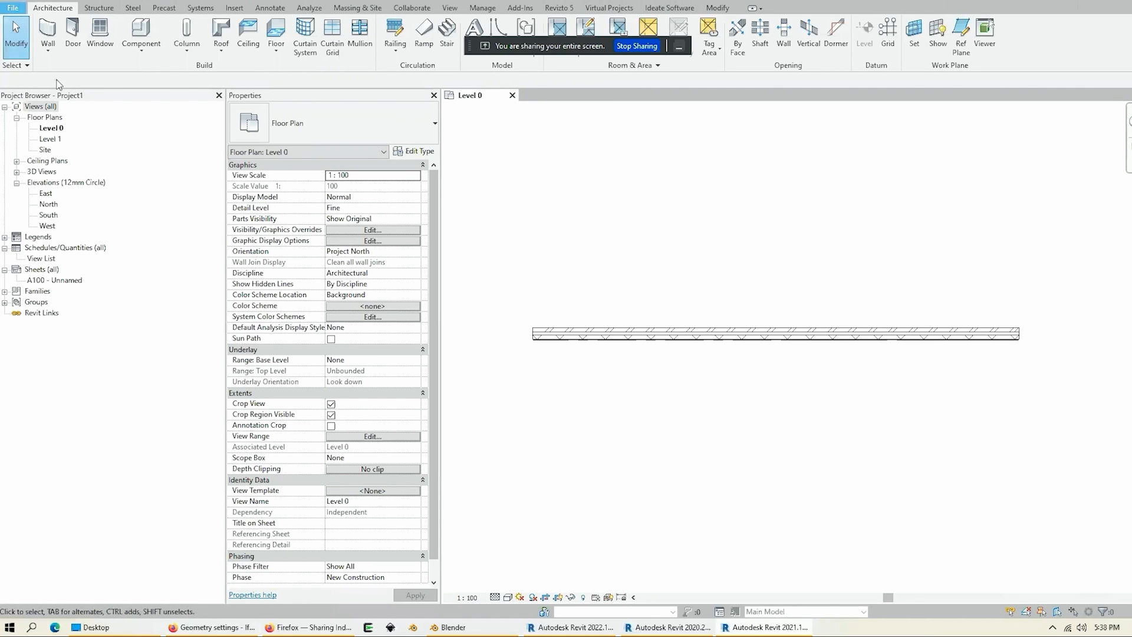
pyautogui.click(13, 7)
pyautogui.moveTo(62, 178)
pyautogui.click(185, 237)
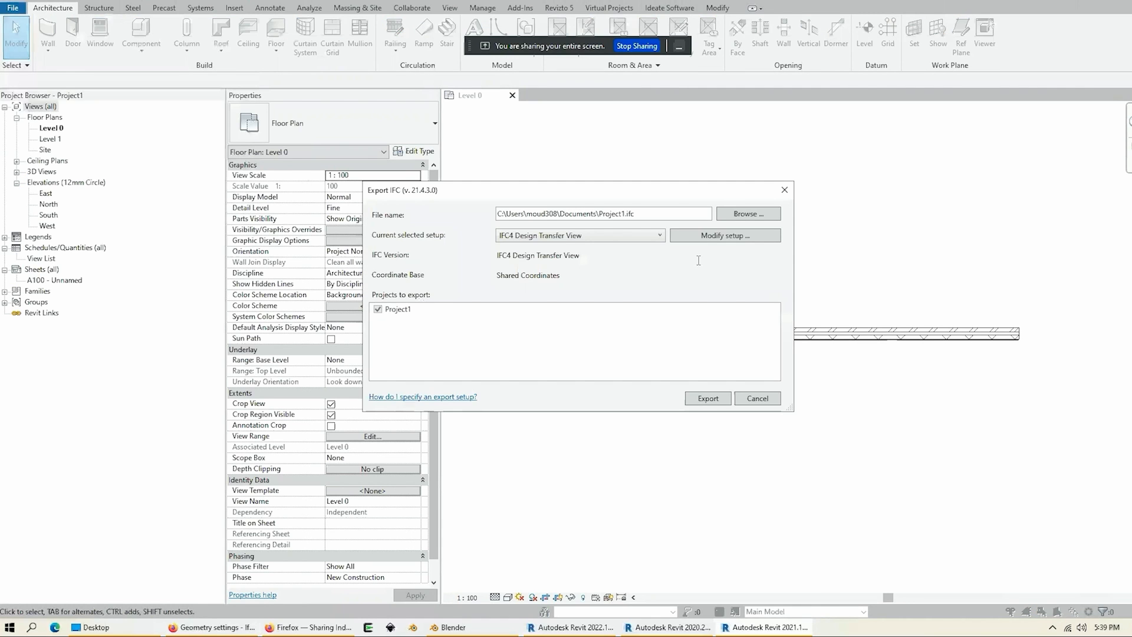
pyautogui.click(734, 236)
# Step: Duplicate the IFC4 Design Transfer View setup as My IFC4 and export the new setup to a file
pyautogui.click(399, 287)
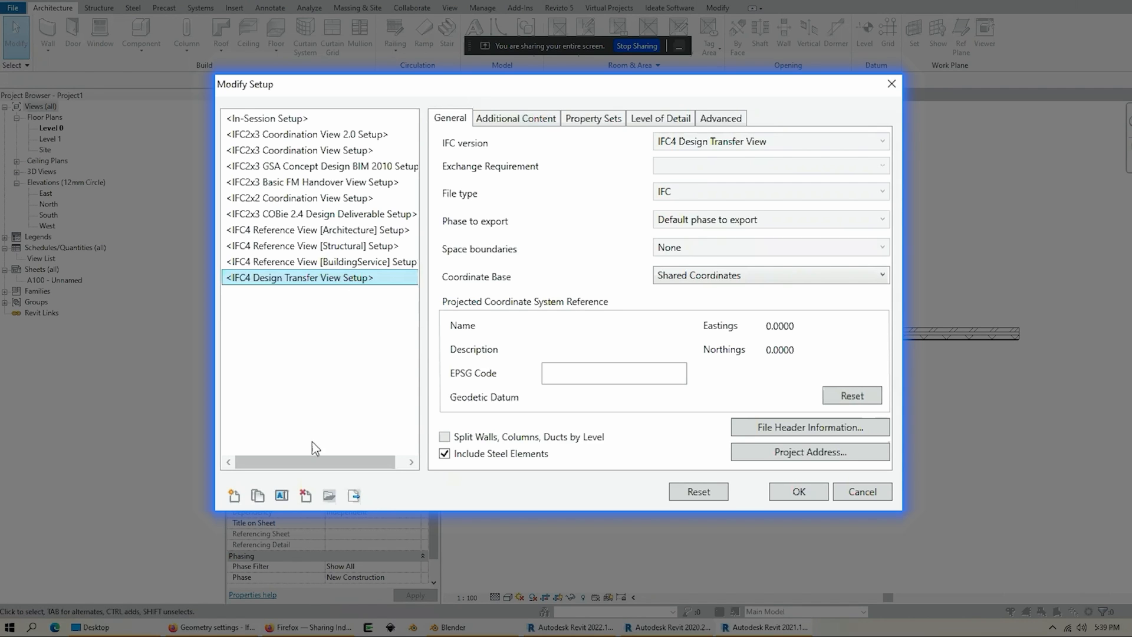
pyautogui.click(258, 495)
pyautogui.click(594, 300)
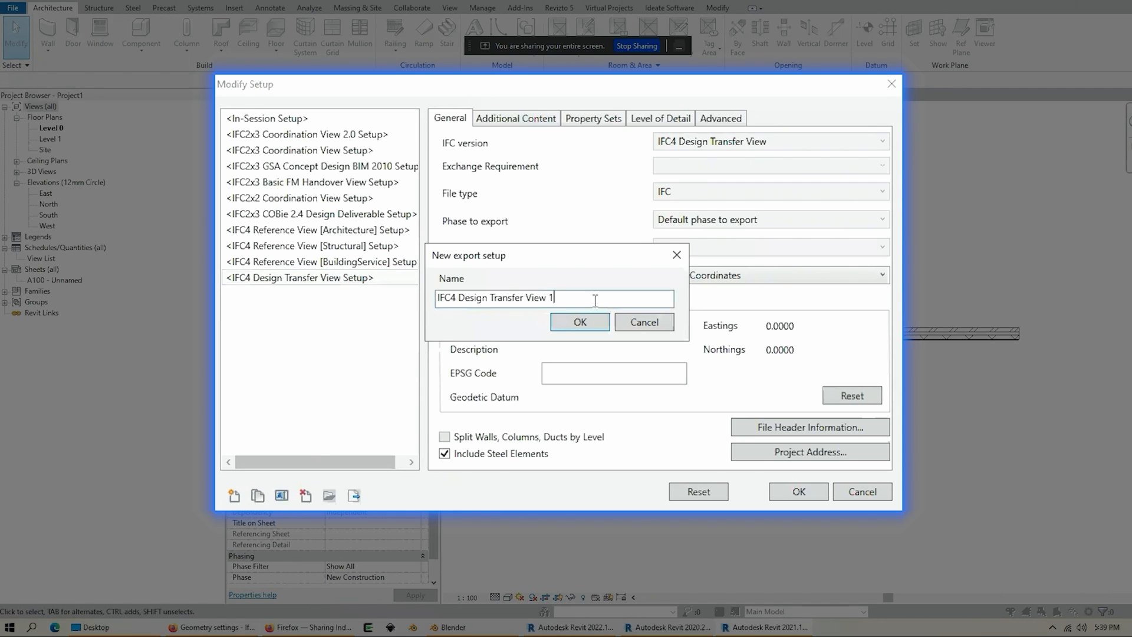
pyautogui.hotkey('ctrl', 'a')
pyautogui.write('My IFC4')
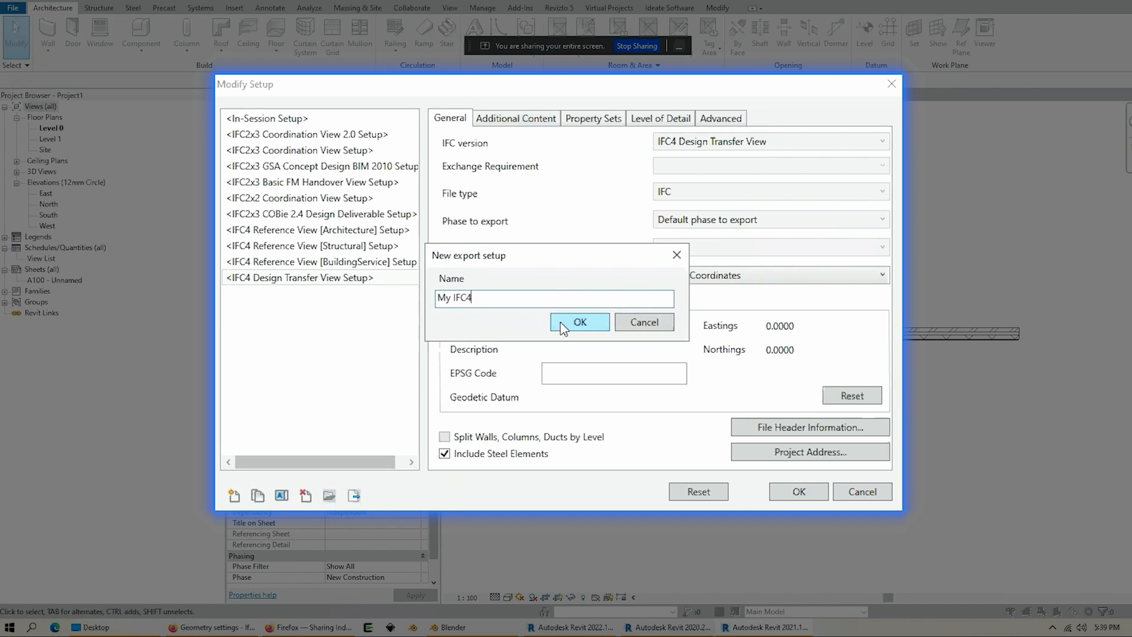
pyautogui.click(560, 322)
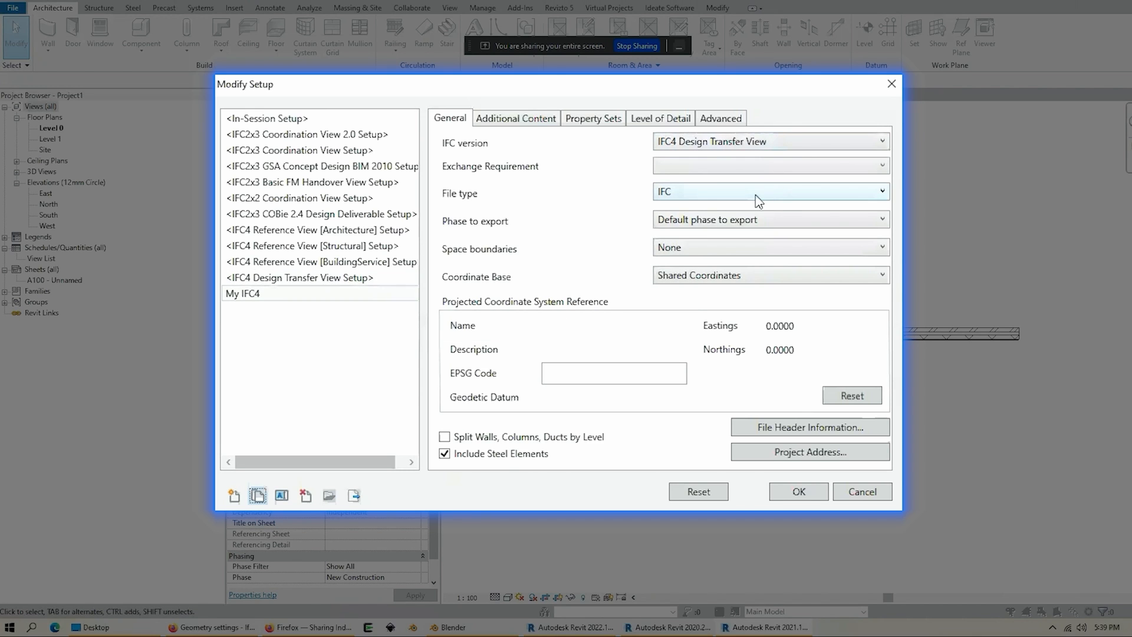
pyautogui.click(355, 495)
pyautogui.press('Return')
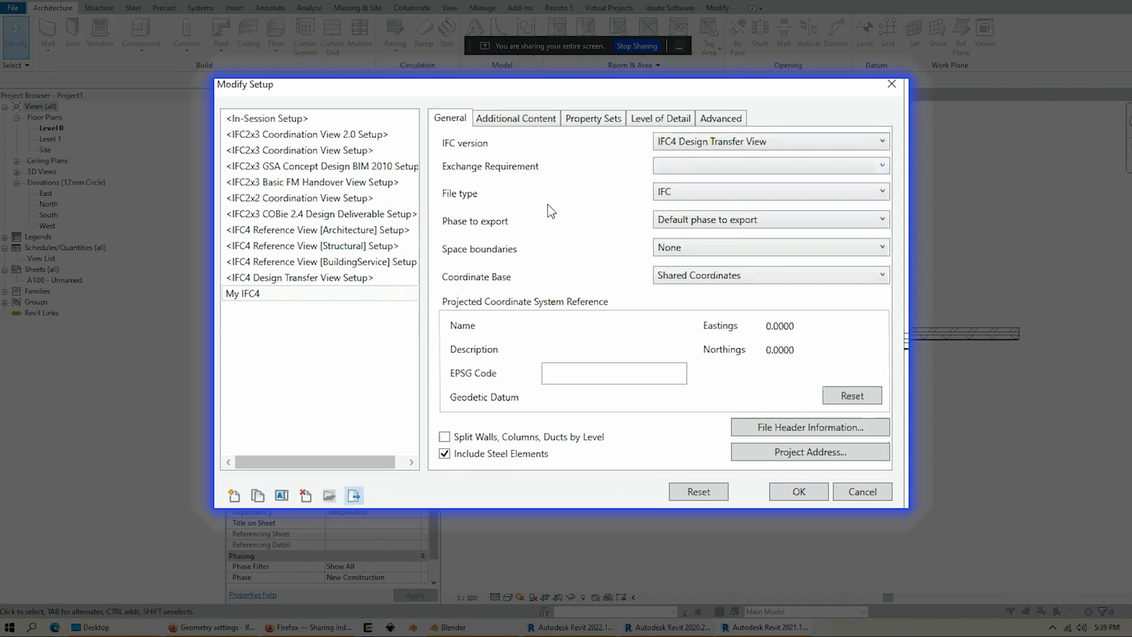
# Step: Review the My IFC4 setup's IFC version and file type options, keeping the file type as IFC
pyautogui.click(790, 145)
pyautogui.click(791, 144)
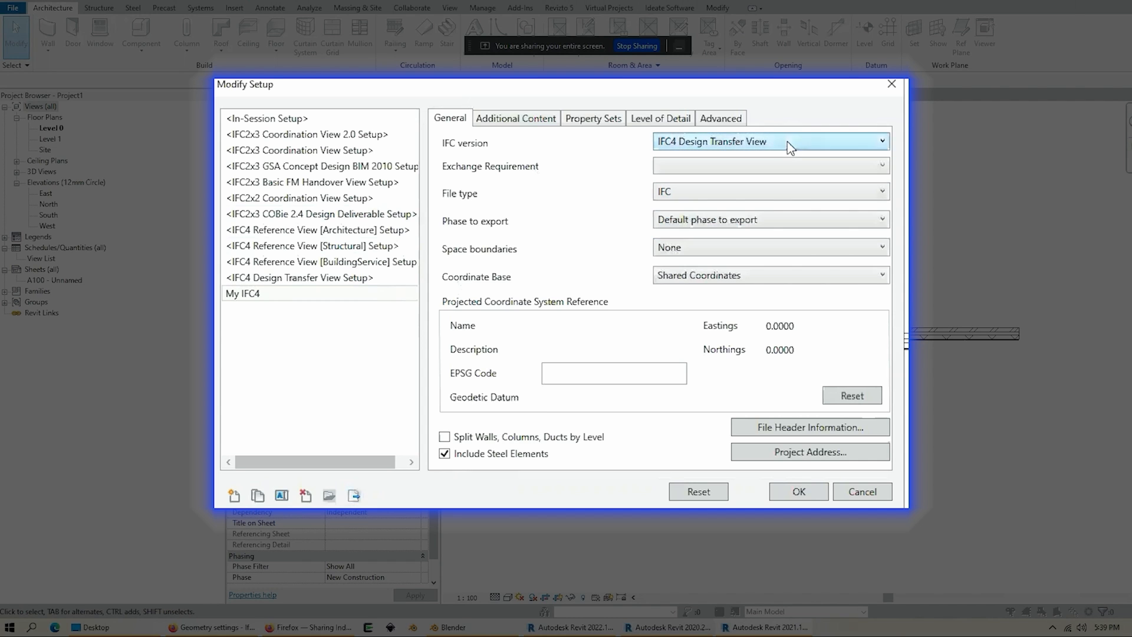
pyautogui.click(769, 197)
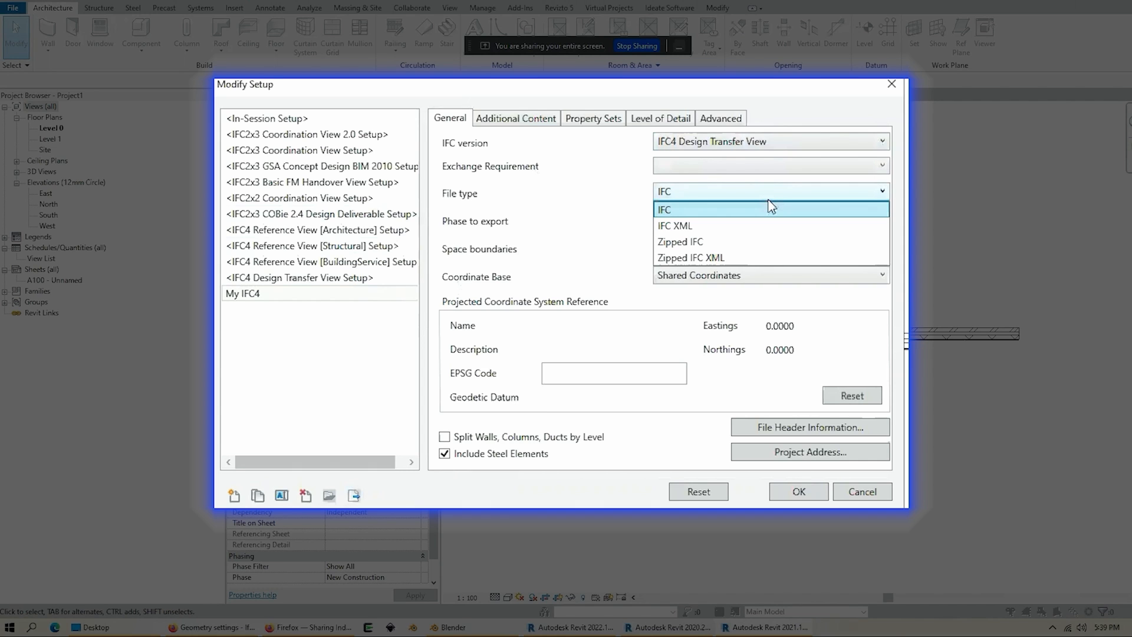
pyautogui.click(774, 195)
pyautogui.click(774, 196)
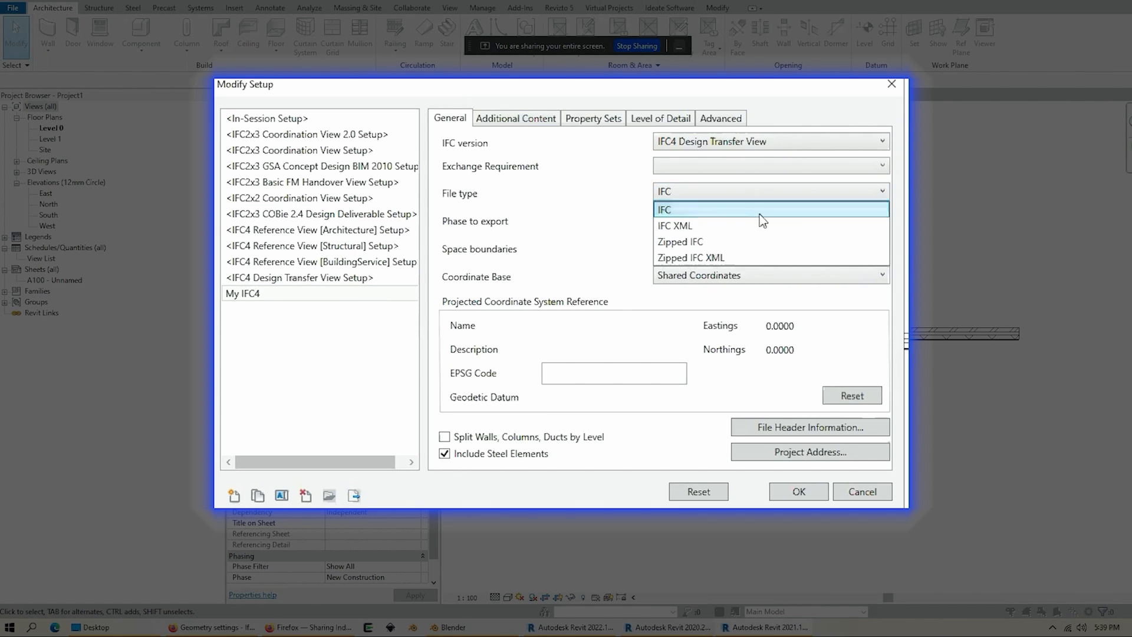
pyautogui.click(756, 210)
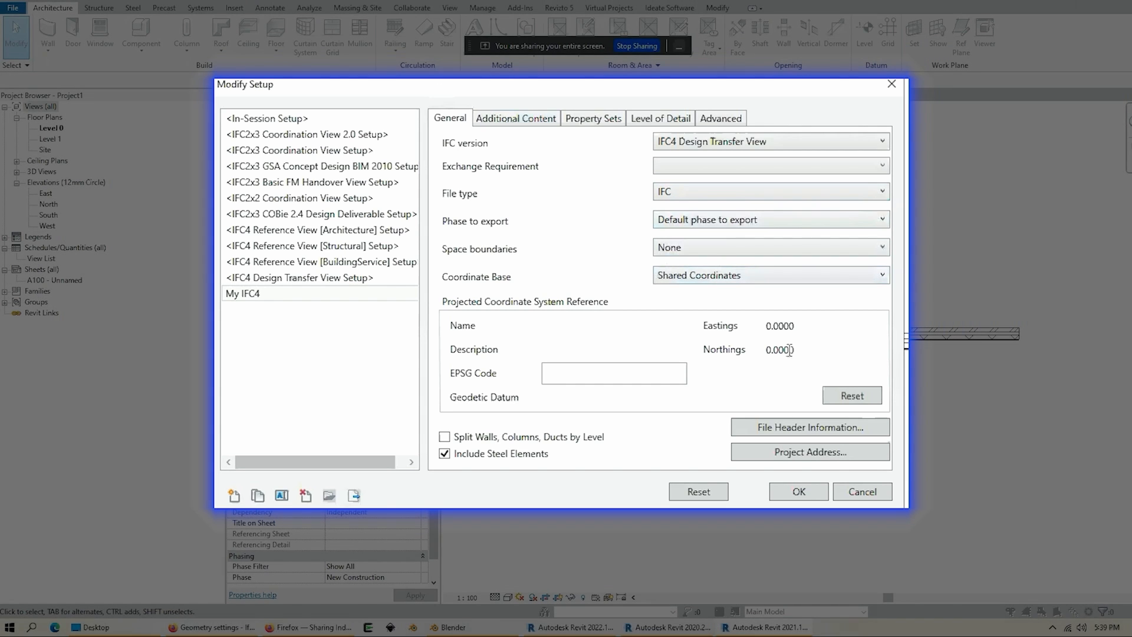
# Step: Set My IFC4 to export only elements visible in view, accept the setup and leave the IFC export
pyautogui.click(538, 121)
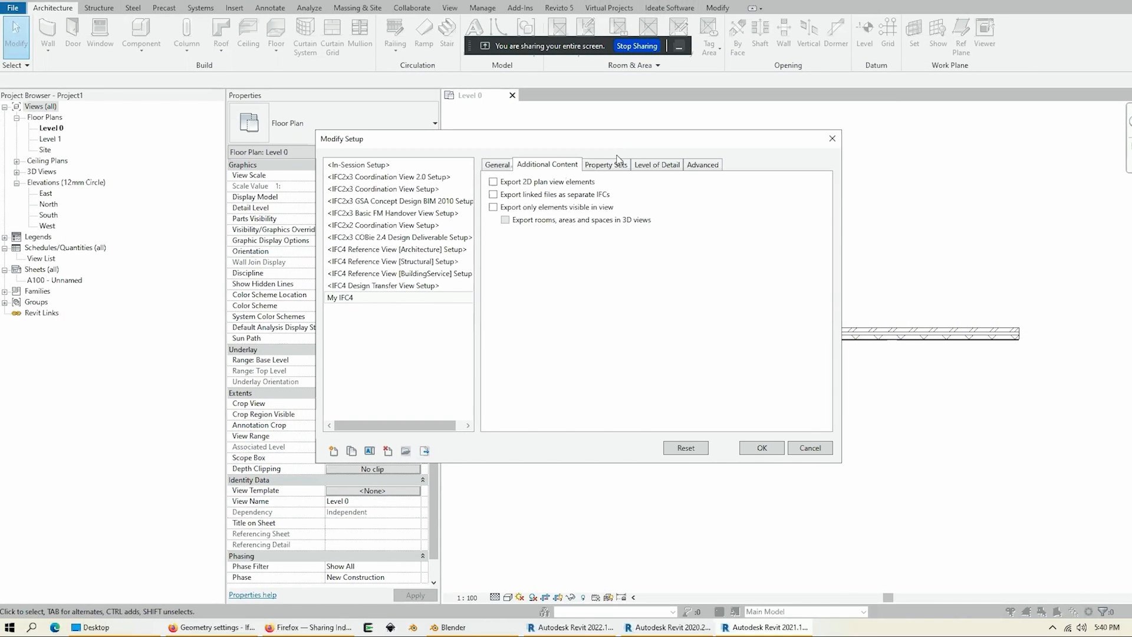
pyautogui.click(566, 210)
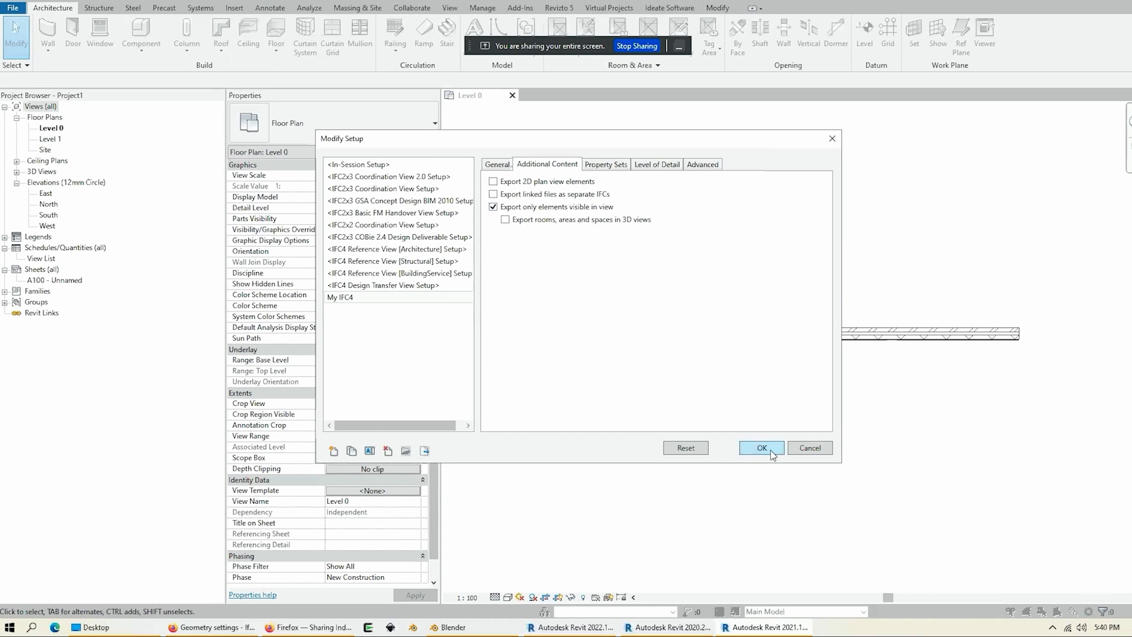
pyautogui.click(769, 452)
pyautogui.click(758, 399)
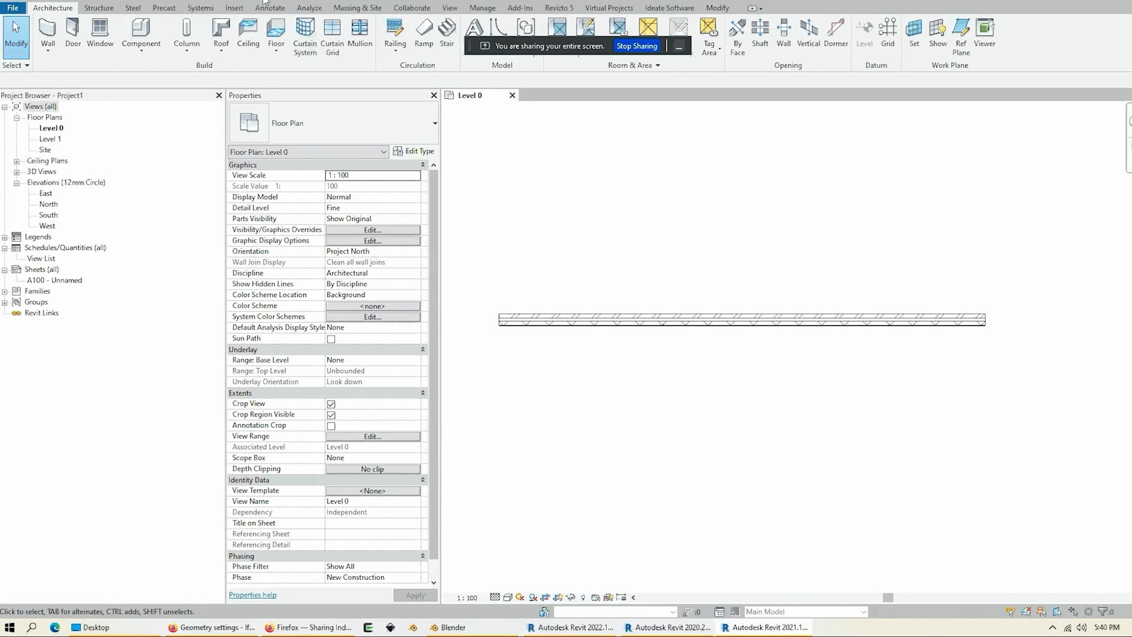
# Step: Open the default 3D view of the wall and duplicate the {3D} view
pyautogui.press('3')
pyautogui.press('d')
pyautogui.moveTo(784, 268); pyautogui.dragTo(723, 285, button='middle')
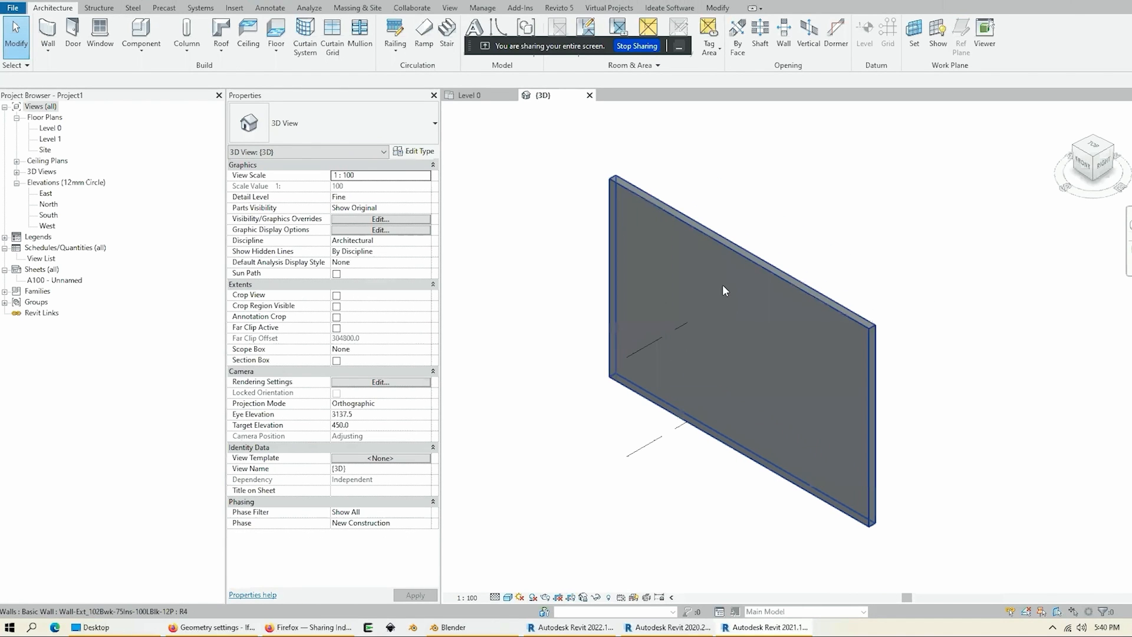
pyautogui.click(17, 171)
pyautogui.click(46, 182)
pyautogui.rightClick(46, 183)
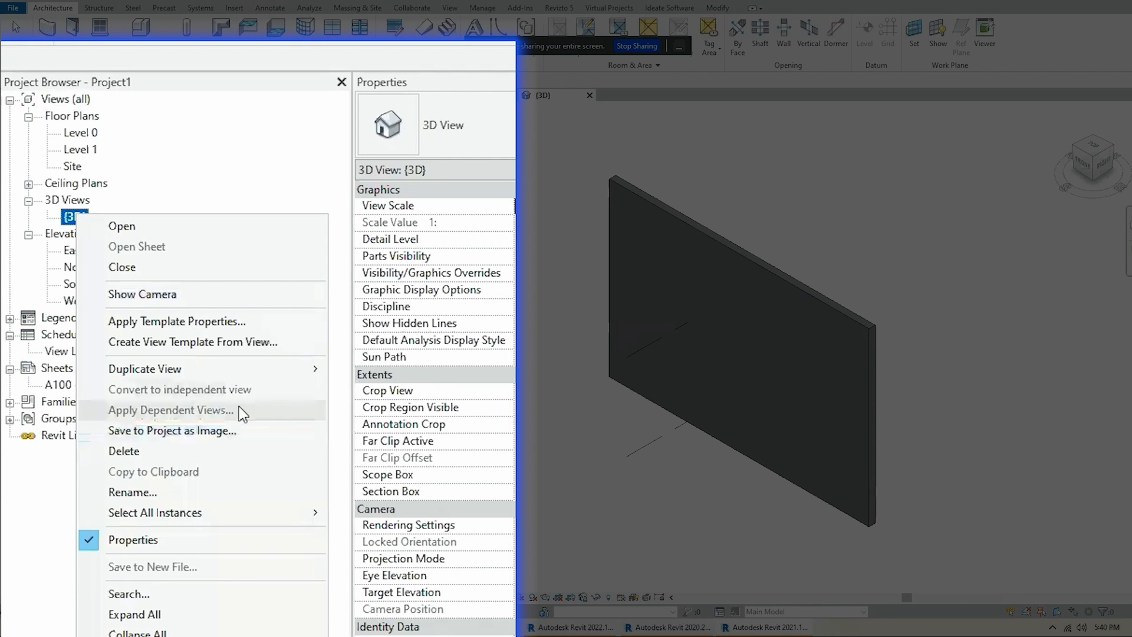
pyautogui.moveTo(227, 358)
pyautogui.click(264, 302)
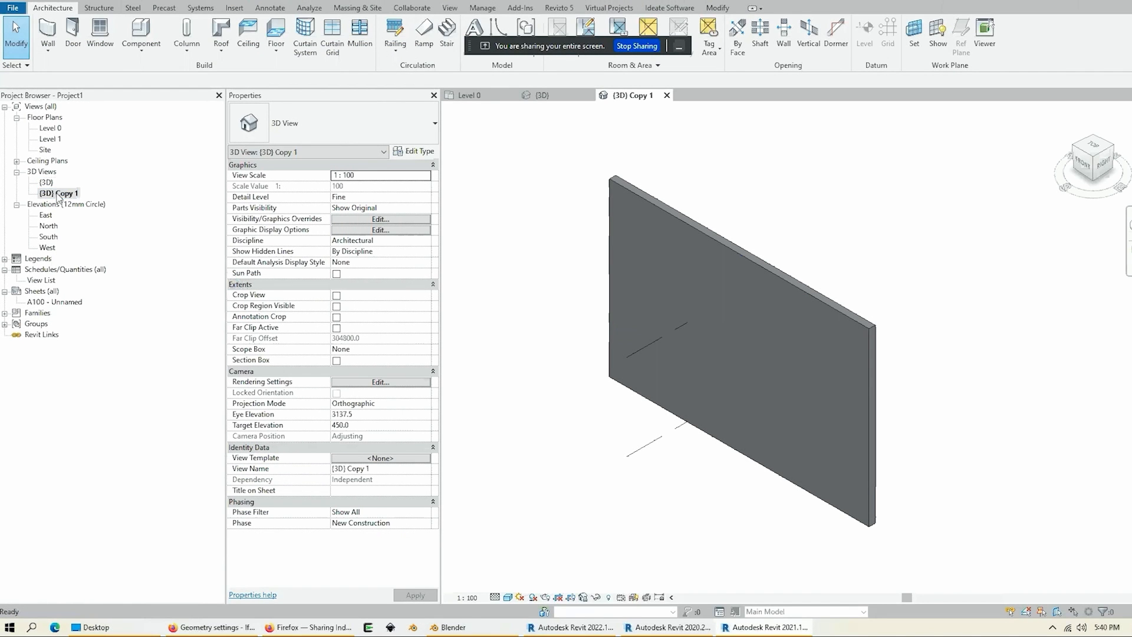
# Step: Rename the duplicated 3D view as IFC
pyautogui.click(59, 194)
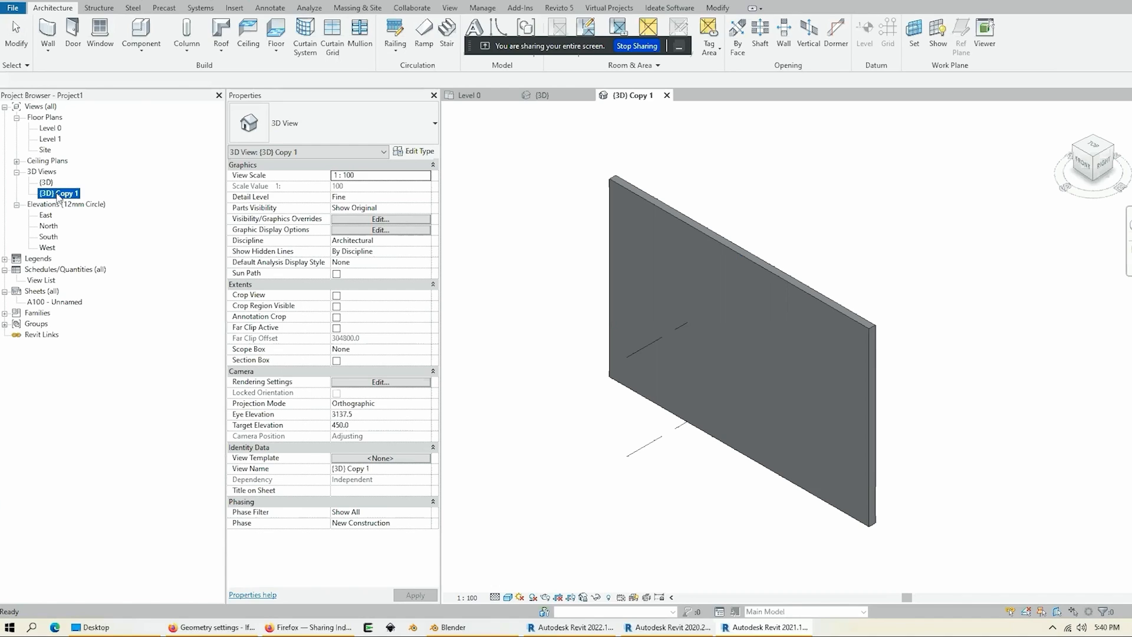
pyautogui.rightClick(58, 196)
pyautogui.click(88, 345)
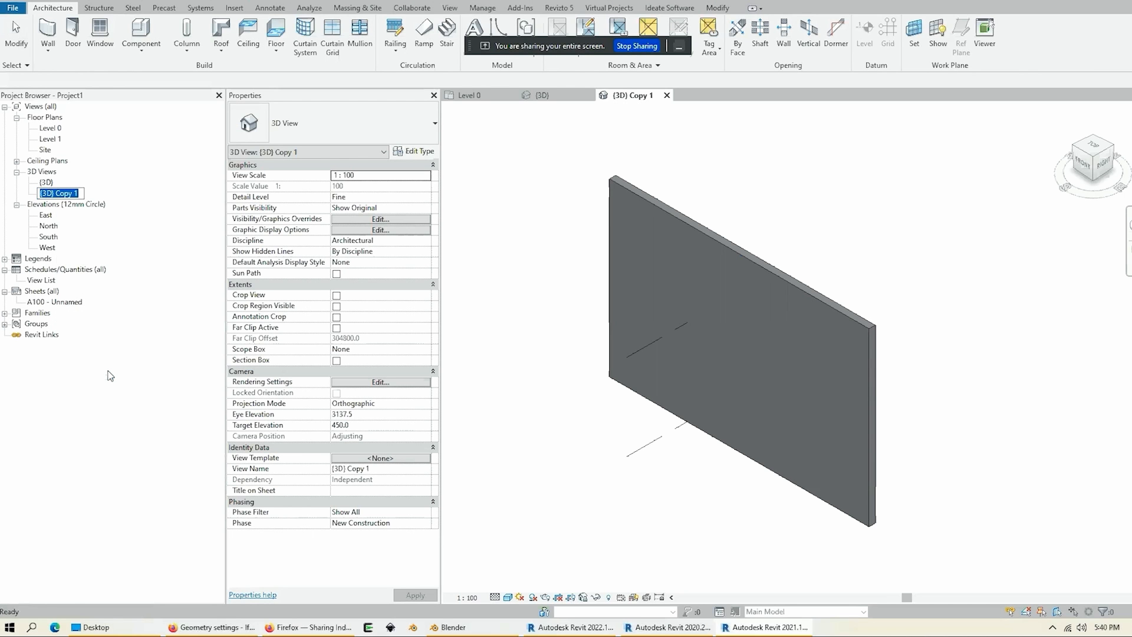
pyautogui.write('IFC')
pyautogui.press('Return')
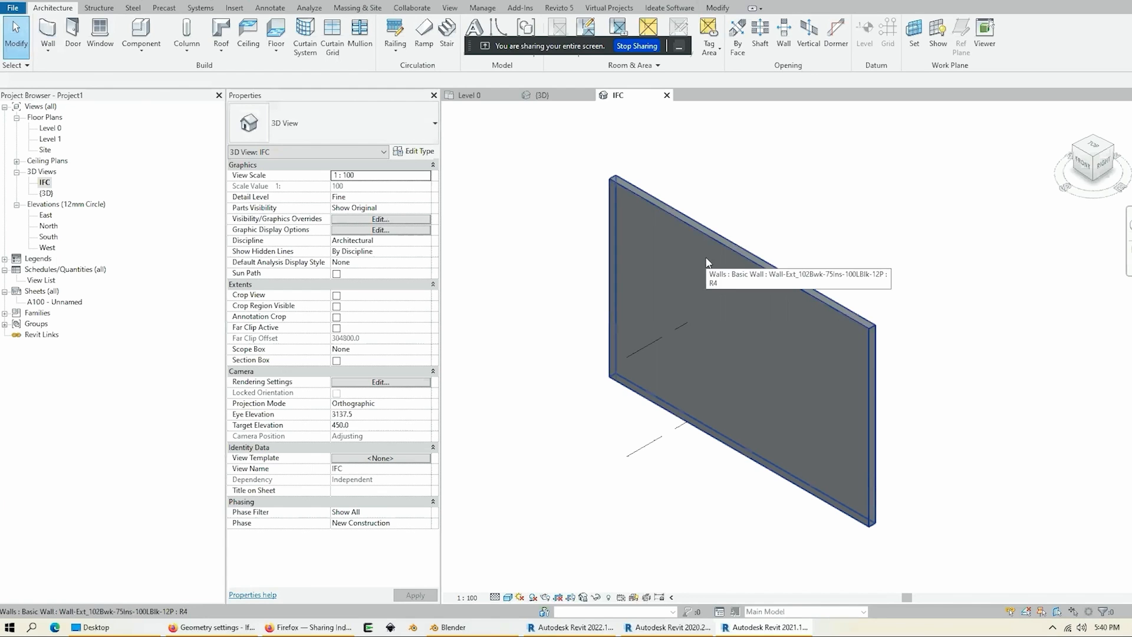
# Step: Examine the model categories in the IFC view's visibility and graphics overrides, leaving them as they are
pyautogui.press('v')
pyautogui.press('v')
pyautogui.click(100, 322)
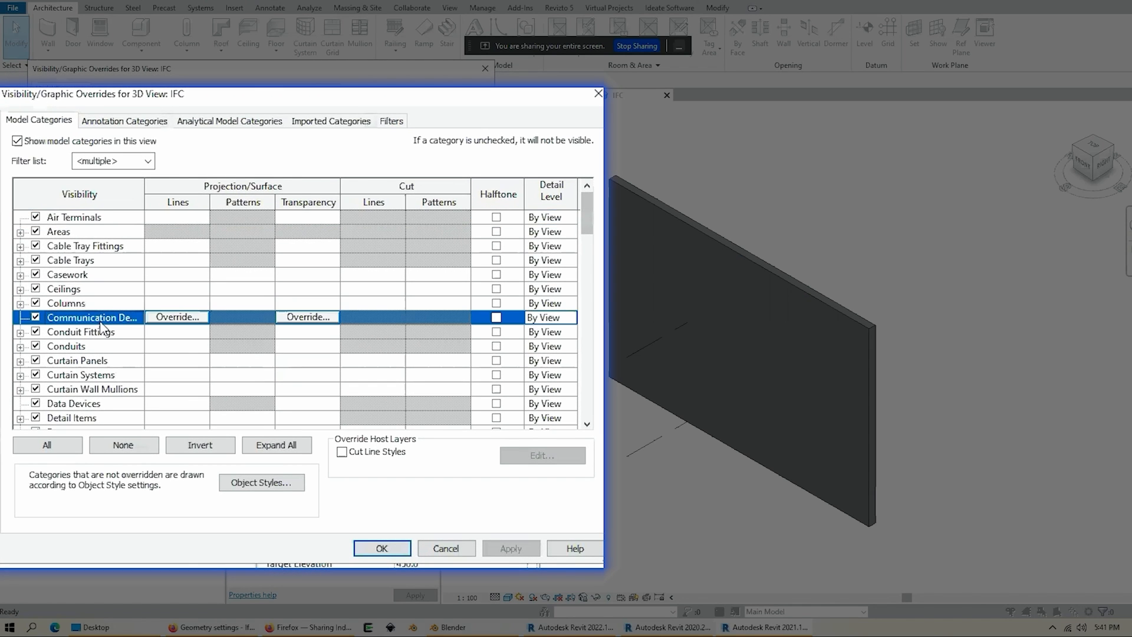
pyautogui.scroll(-3, 99, 327)
pyautogui.click(97, 290)
pyautogui.click(102, 330)
pyautogui.click(107, 318)
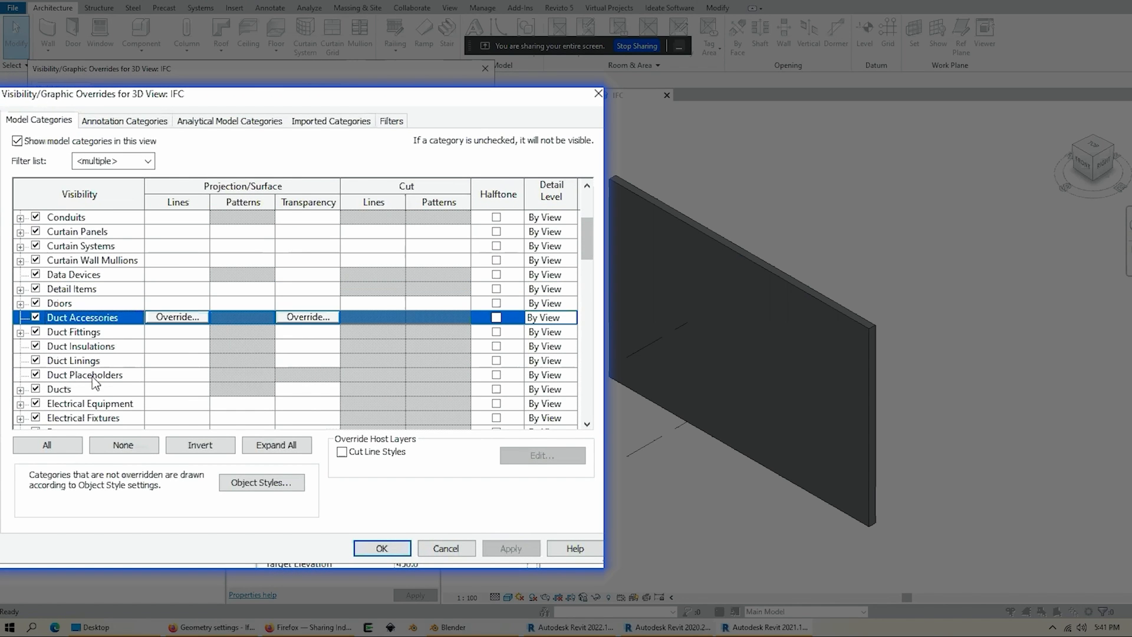
pyautogui.keyDown('shift'); pyautogui.click(93, 376); pyautogui.keyUp('shift')
pyautogui.press('Return')
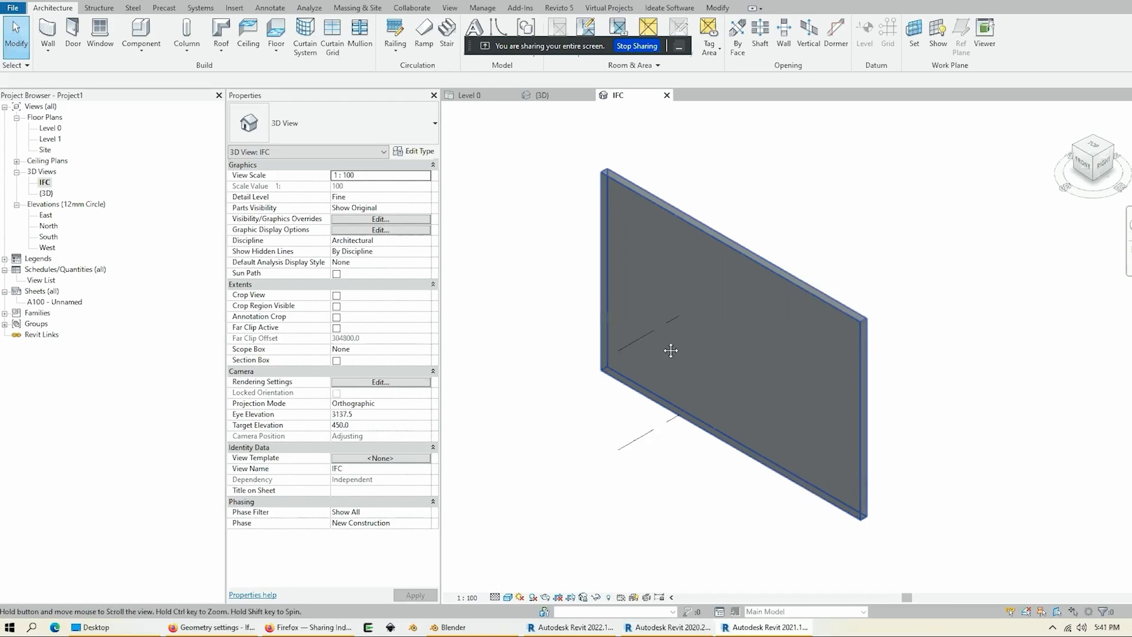
# Step: Open My IFC4's additional content options in the IFC export and toggle Export rooms, areas and spaces in 3D views on and back off
pyautogui.click(12, 7)
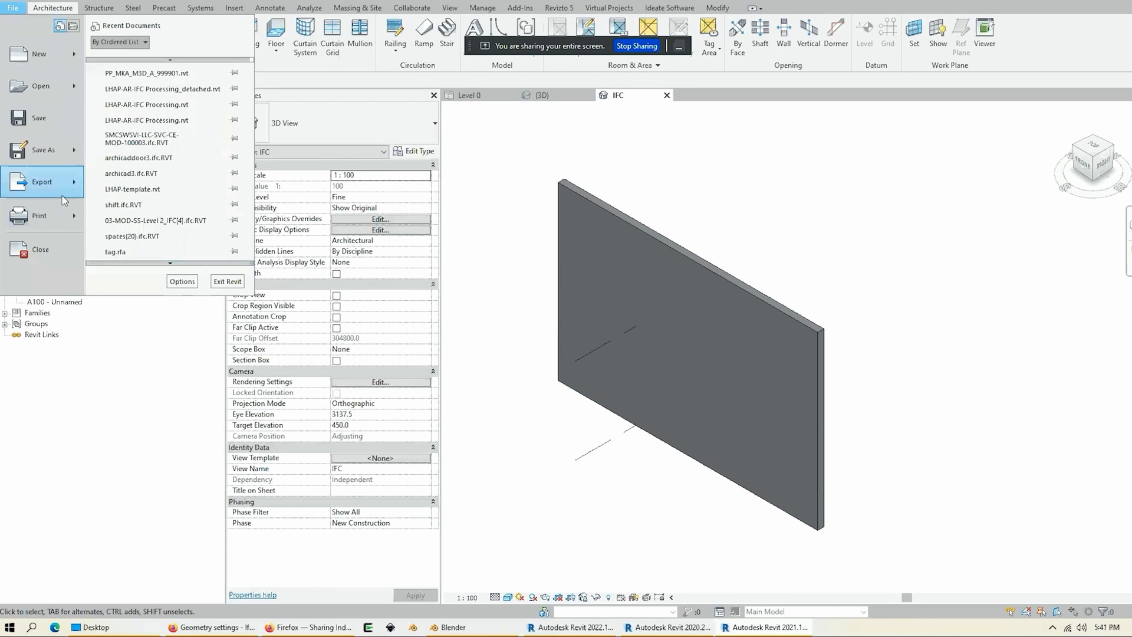
pyautogui.moveTo(65, 200)
pyautogui.click(236, 225)
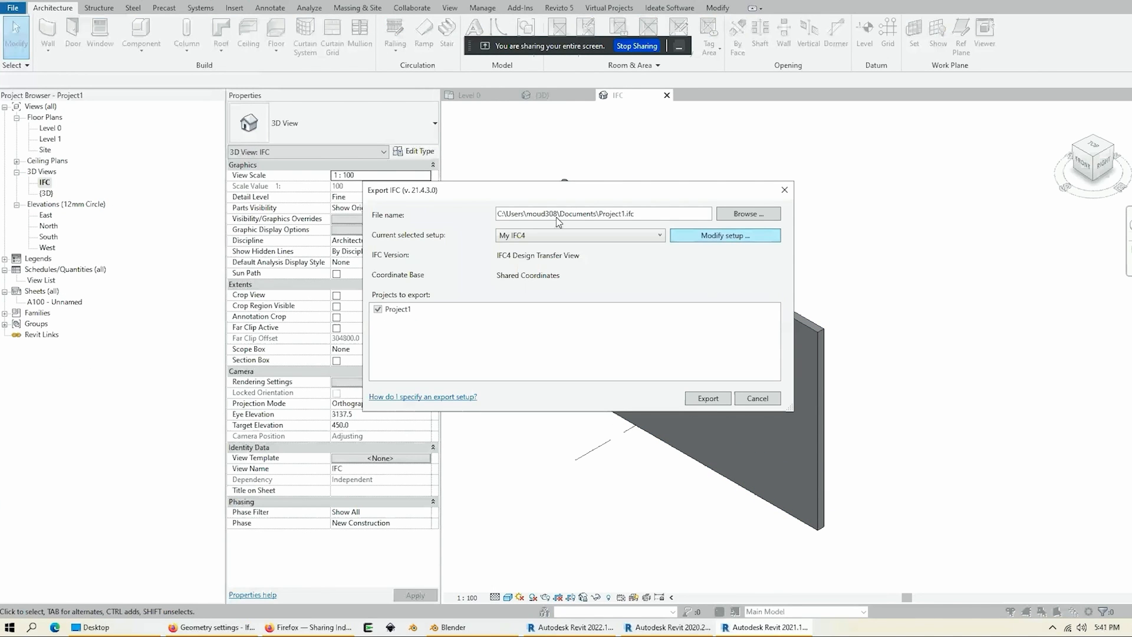
pyautogui.click(725, 235)
pyautogui.click(547, 166)
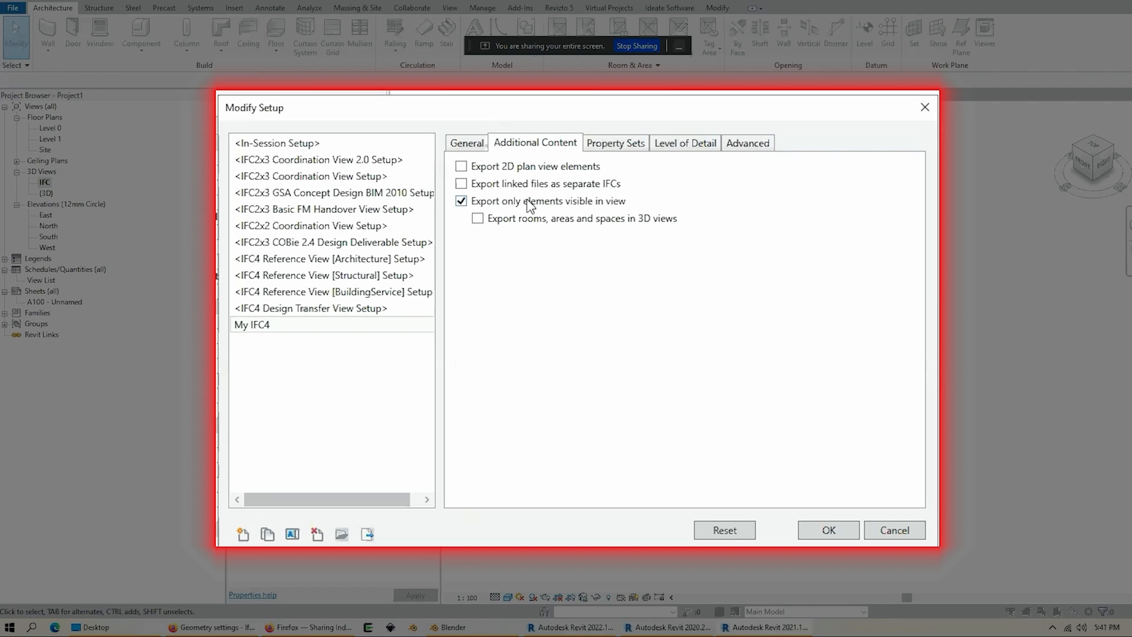
pyautogui.click(555, 223)
pyautogui.click(556, 224)
# Step: Compare My IFC4's property set options with the wall's IFC property sets in Blender, then leave the export in Revit
pyautogui.click(626, 148)
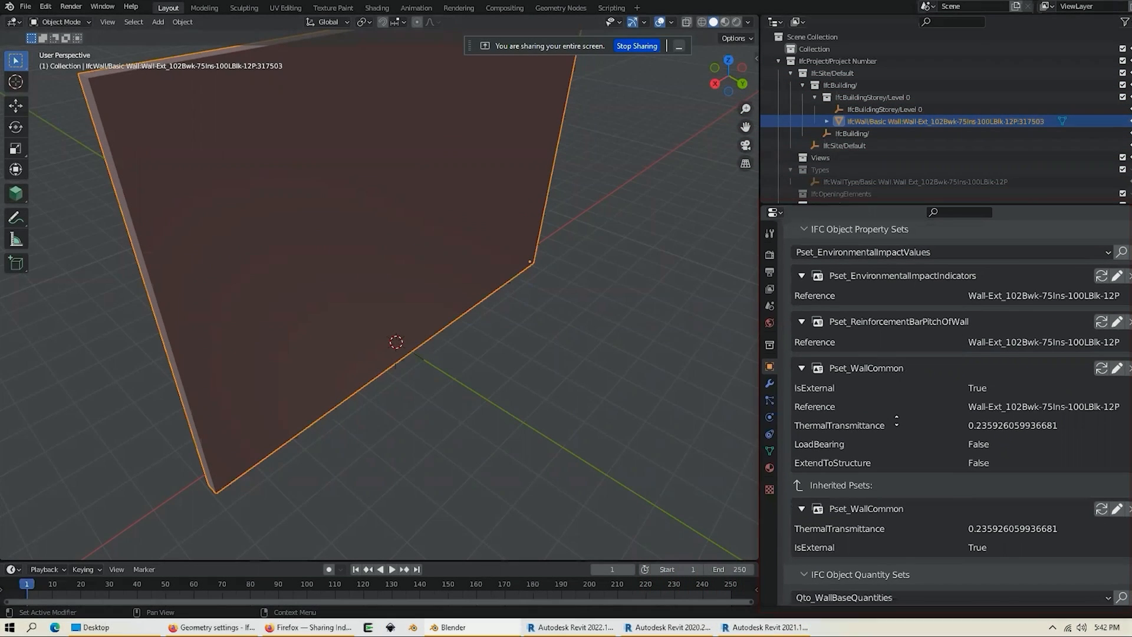
pyautogui.hotkey('alt', 'Tab')
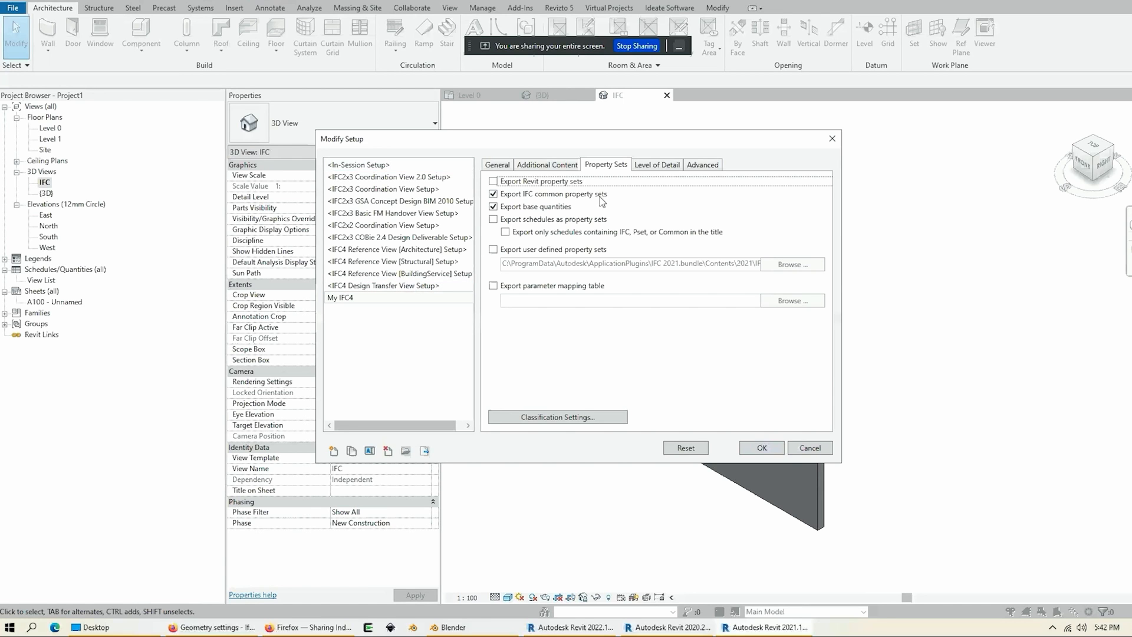
pyautogui.click(762, 447)
pyautogui.click(756, 398)
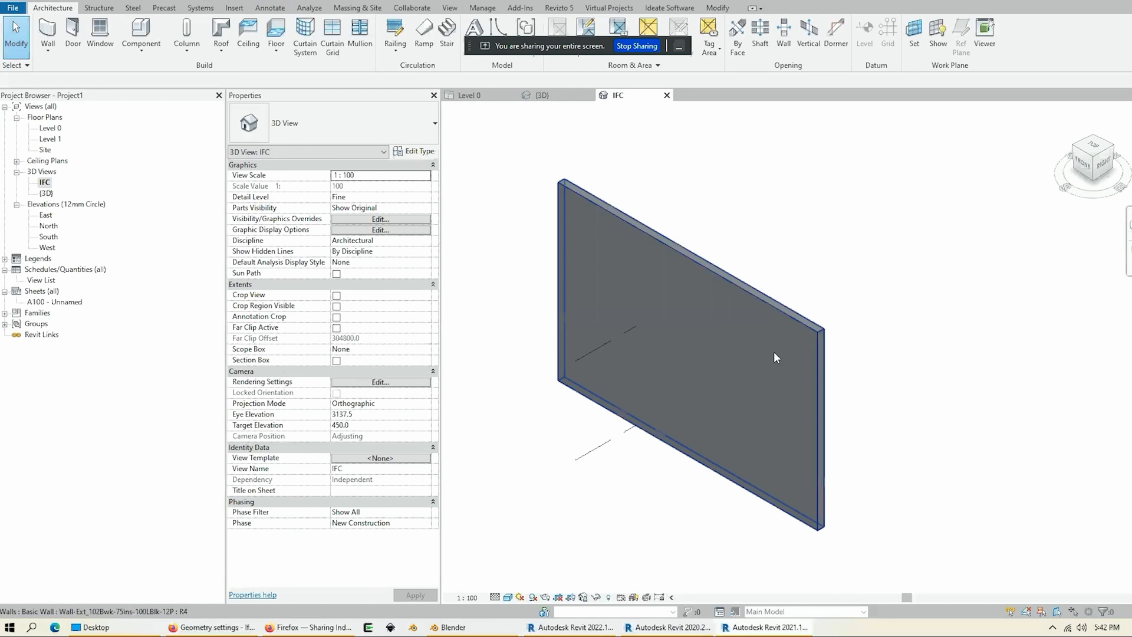
# Step: Select the wall in the IFC view and bring up the property set options of My IFC4 beside its properties
pyautogui.click(776, 357)
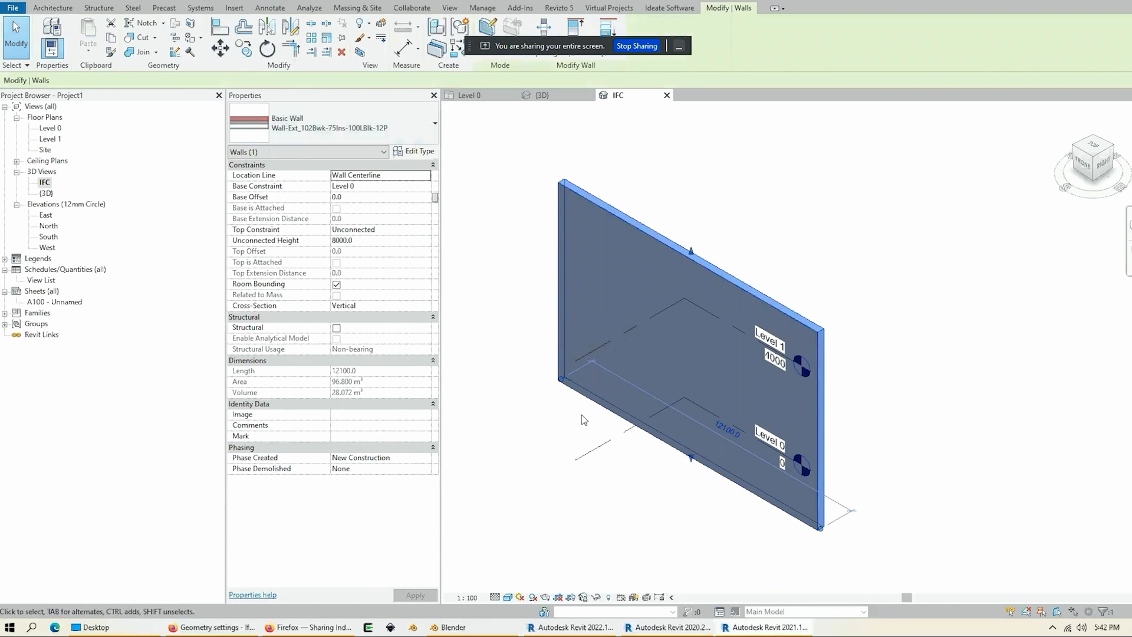
pyautogui.moveTo(563, 415); pyautogui.dragTo(564, 412, button='middle')
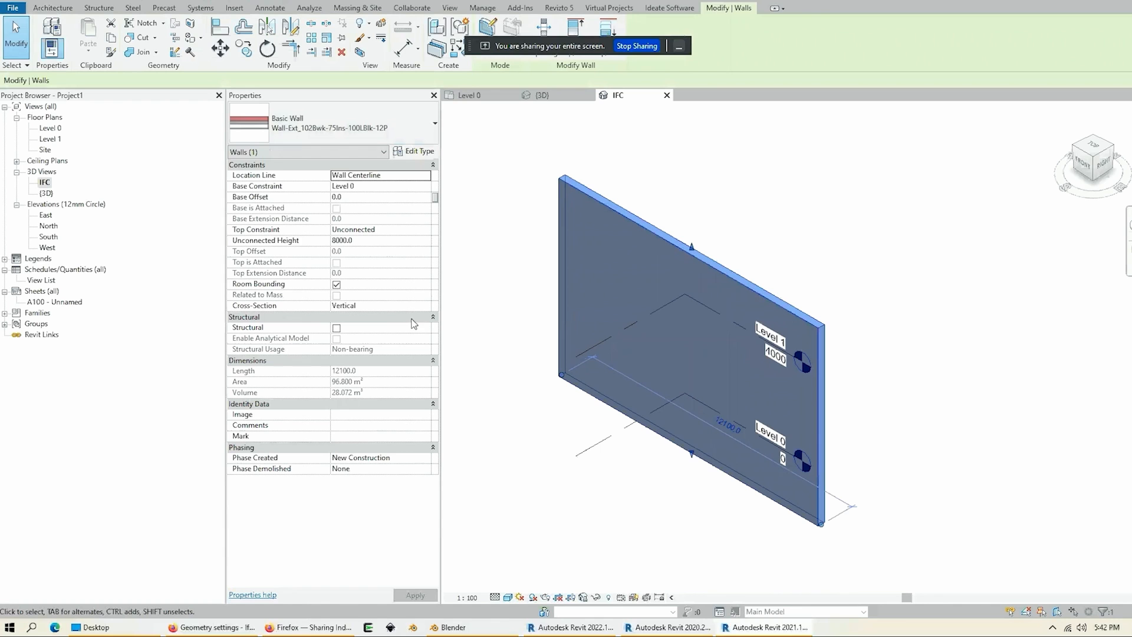
pyautogui.click(13, 8)
pyautogui.moveTo(42, 181)
pyautogui.click(121, 224)
pyautogui.moveTo(624, 195); pyautogui.dragTo(913, 192)
pyautogui.click(1017, 236)
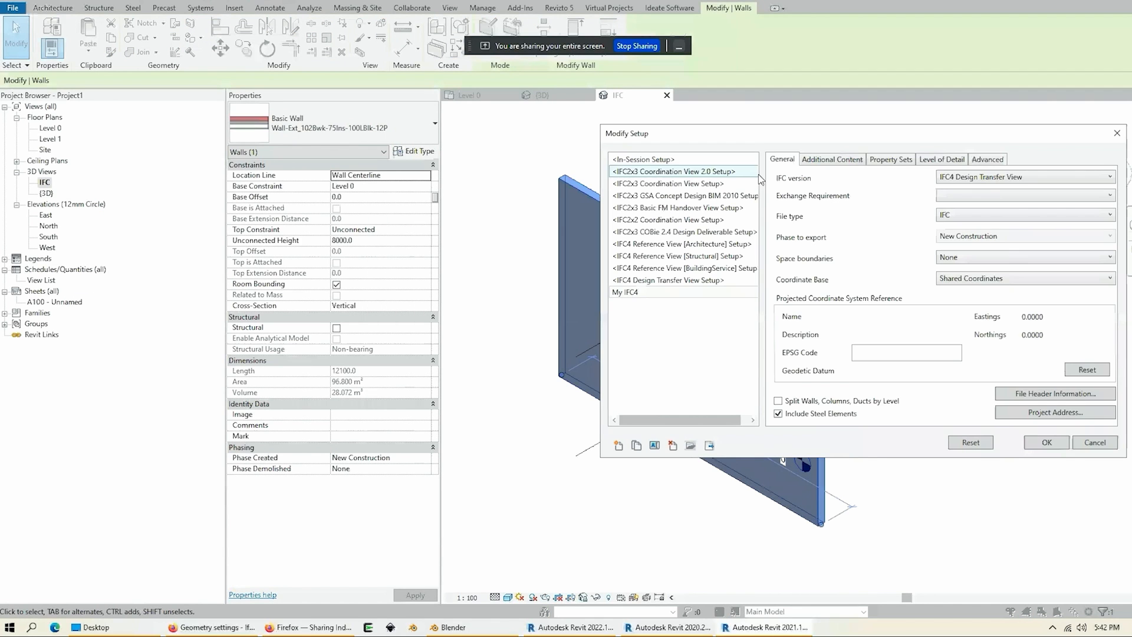
pyautogui.click(821, 157)
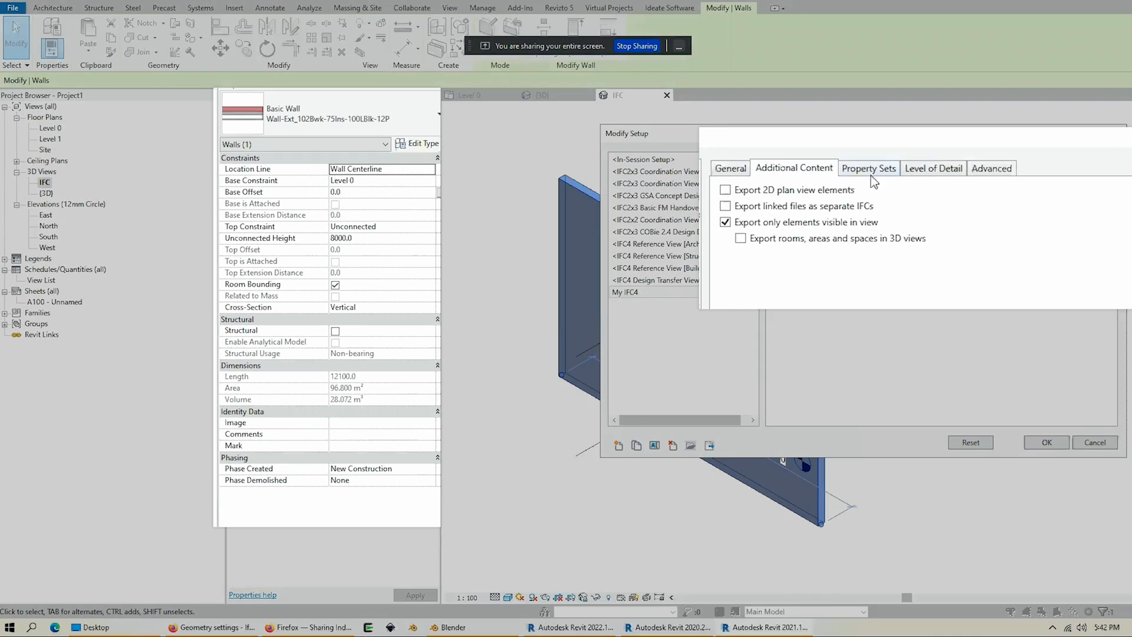
pyautogui.click(869, 170)
# Step: Turn off Export Revit property sets and Export IFC common property sets in My IFC4, checking the wall in Blender
pyautogui.click(816, 189)
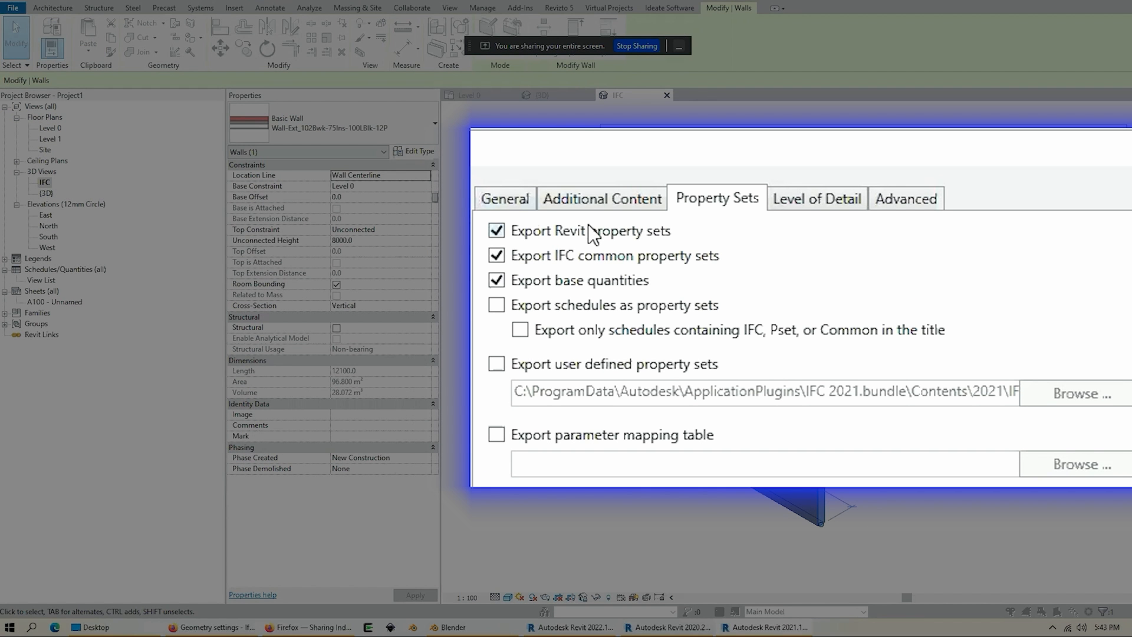
pyautogui.click(589, 224)
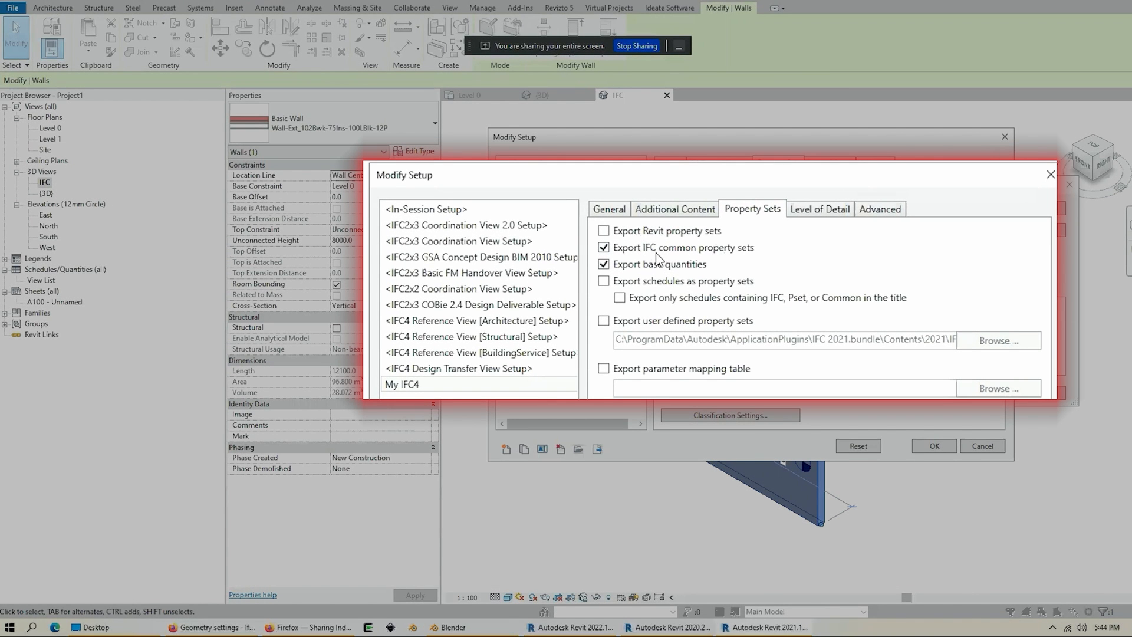
pyautogui.click(663, 252)
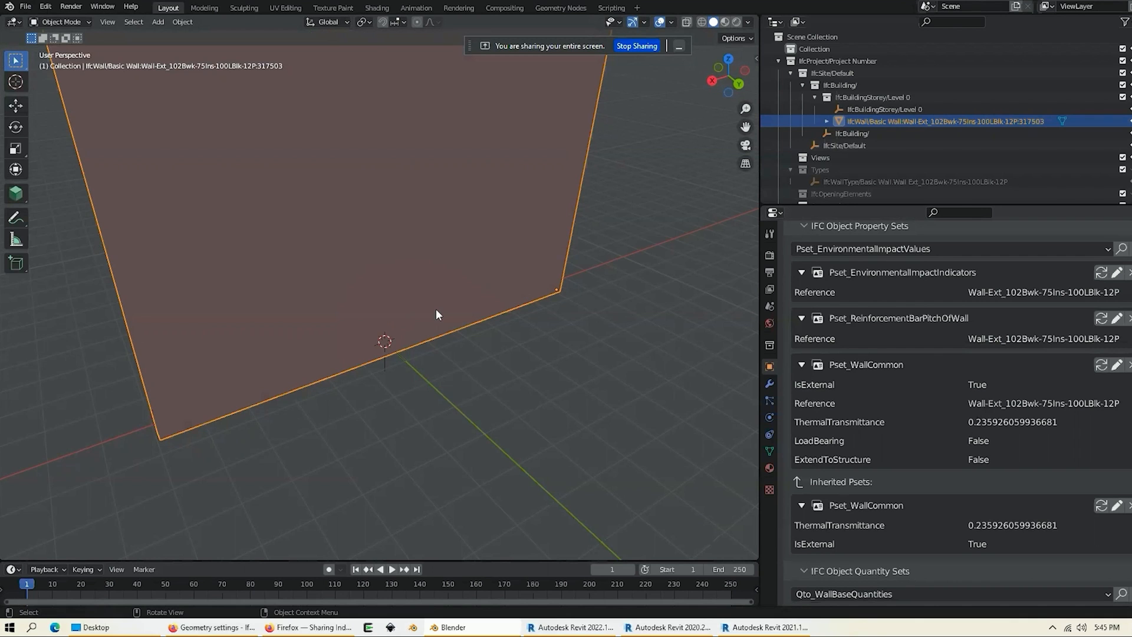
pyautogui.scroll(-3, 633, 381)
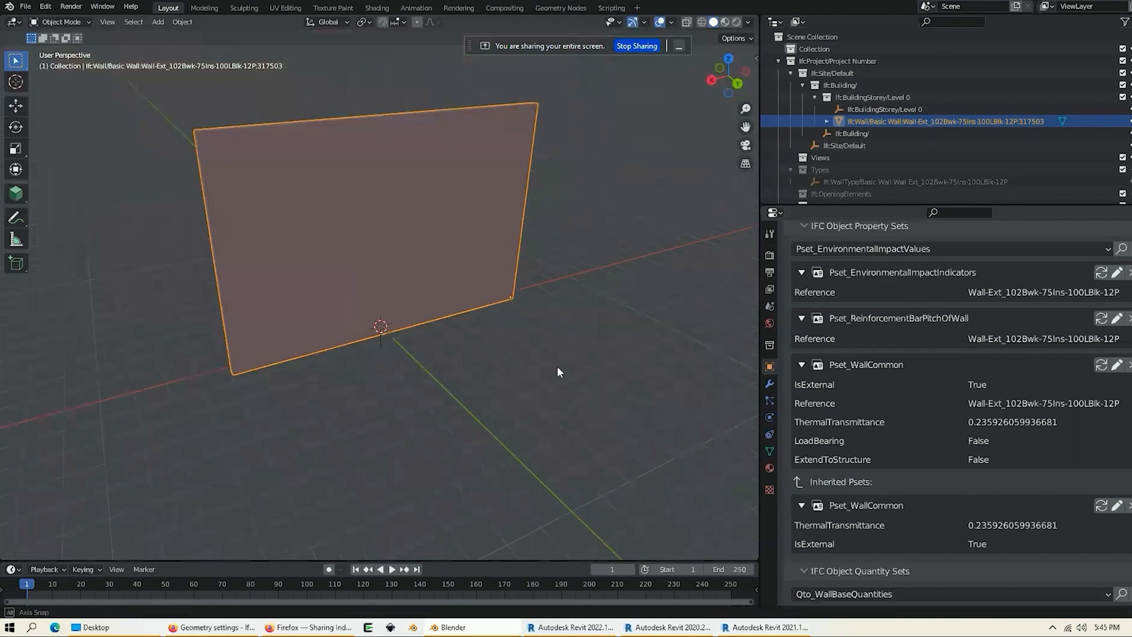
pyautogui.hotkey('alt', 'Tab')
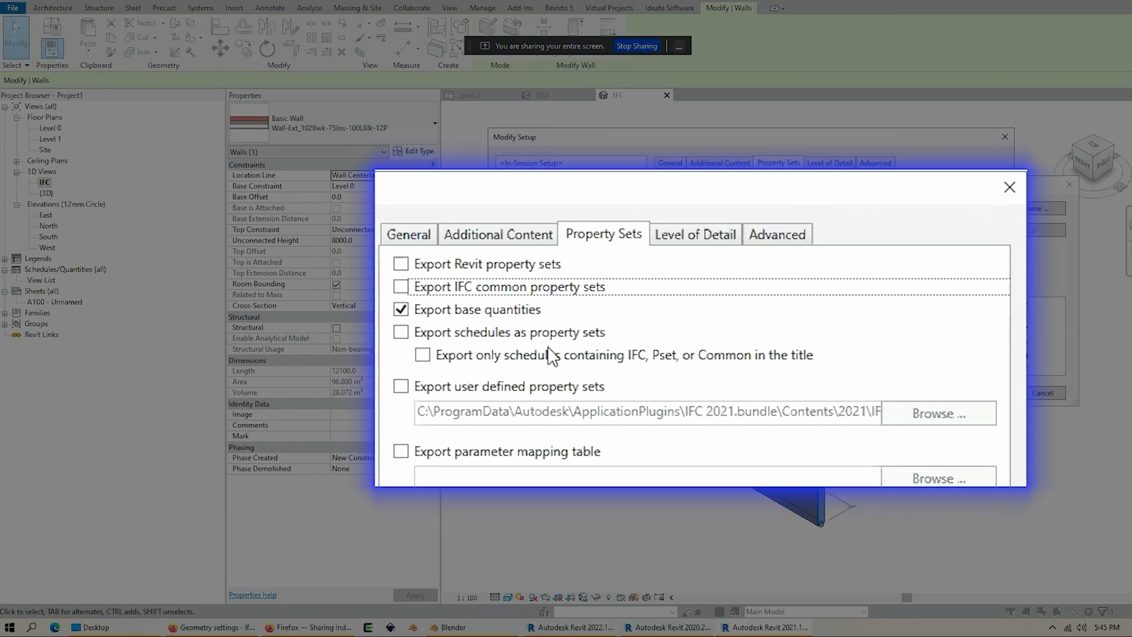
# Step: Enable Export user defined property sets in My IFC4, review its file path, and accept the setup without exporting
pyautogui.click(468, 413)
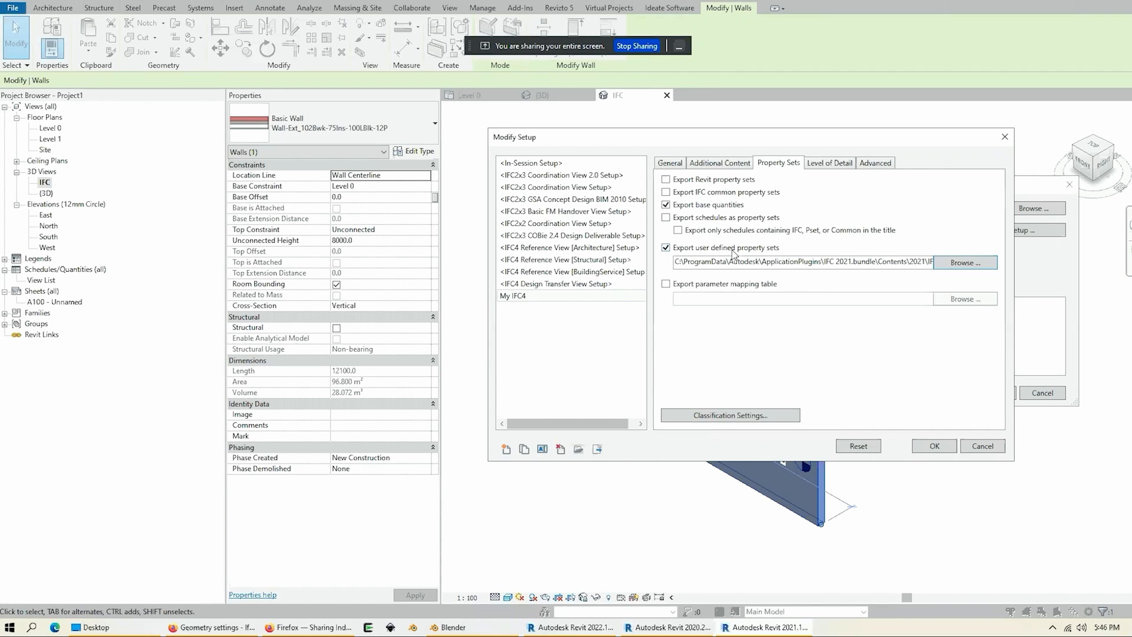
pyautogui.moveTo(799, 262); pyautogui.dragTo(907, 281)
pyautogui.click(903, 262)
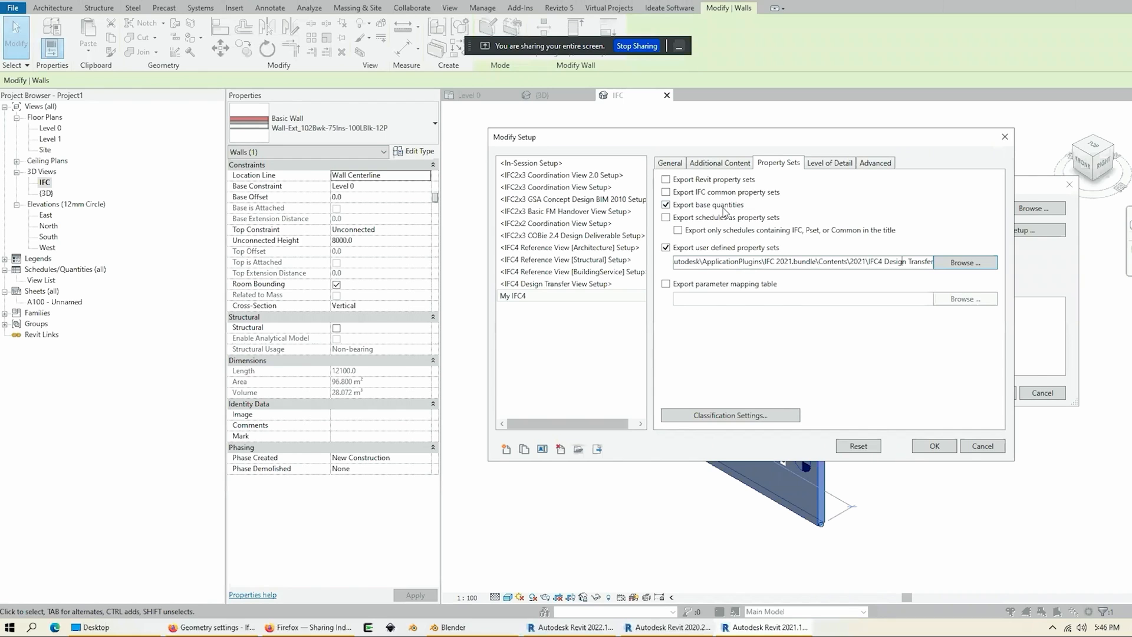
pyautogui.click(935, 446)
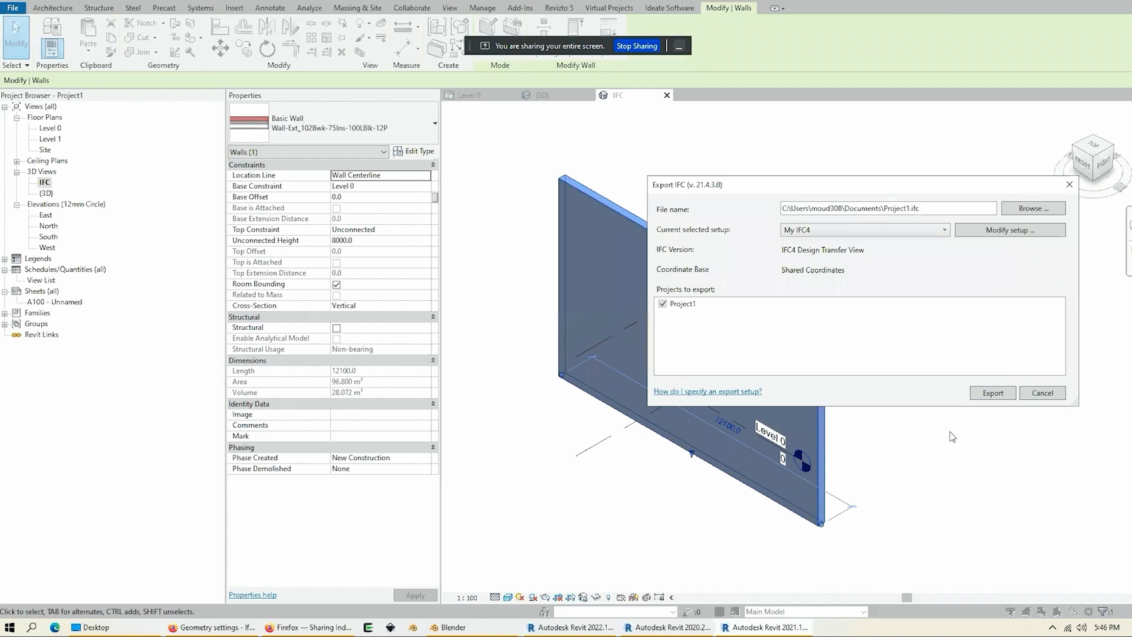
pyautogui.click(1042, 392)
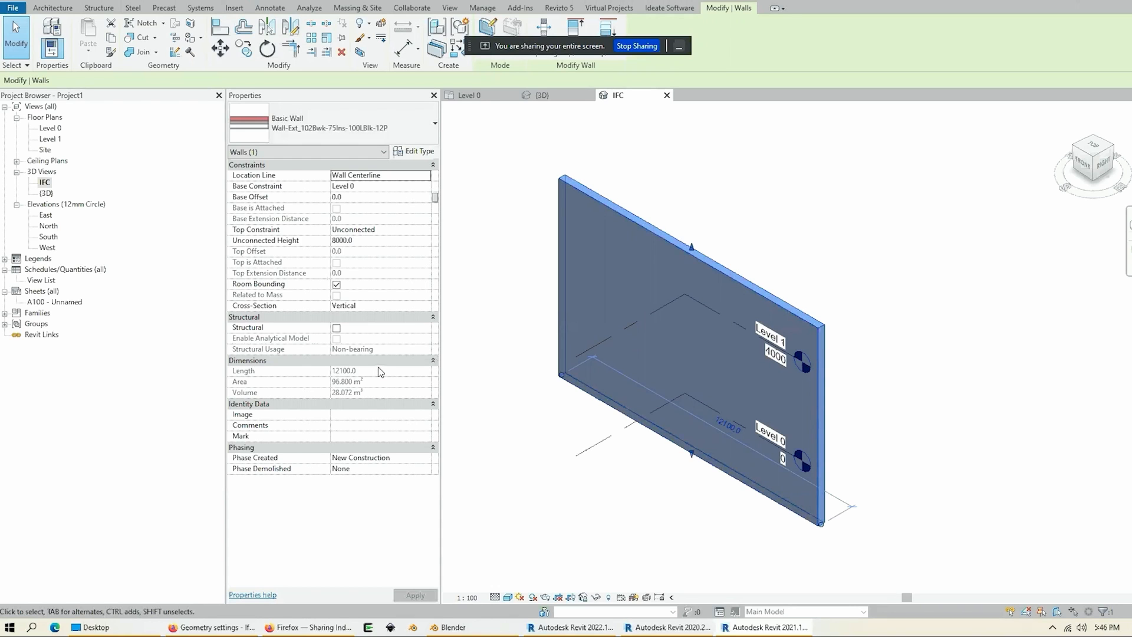
pyautogui.moveTo(599, 407); pyautogui.dragTo(617, 412, button='middle')
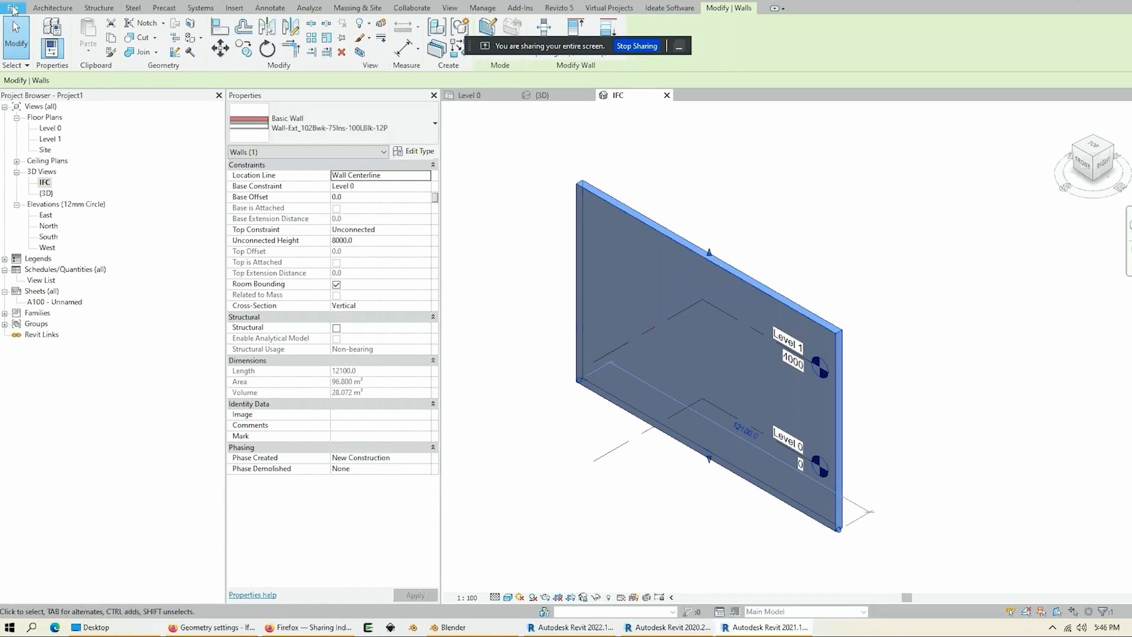
pyautogui.click(13, 8)
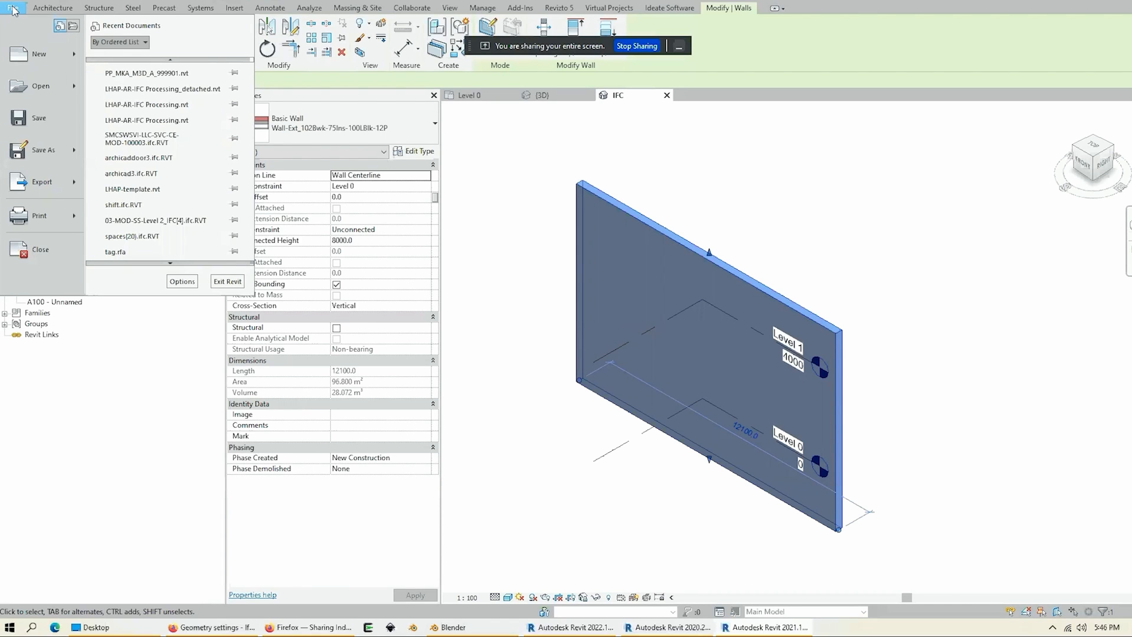
pyautogui.click(731, 251)
pyautogui.click(733, 272)
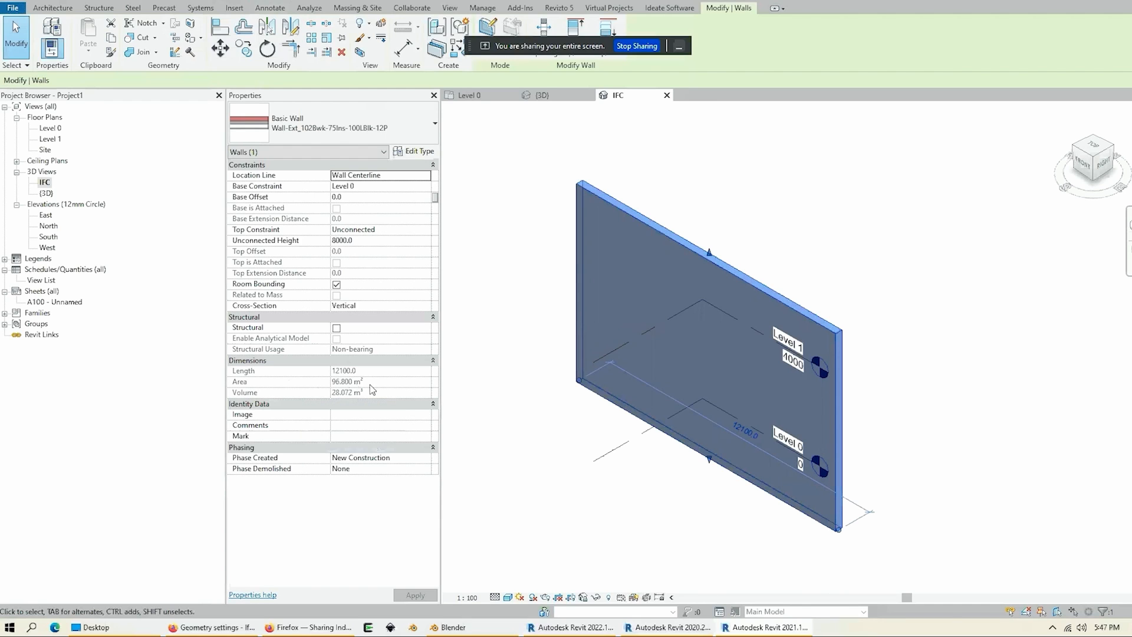
pyautogui.moveTo(728, 303); pyautogui.dragTo(745, 306, button='middle')
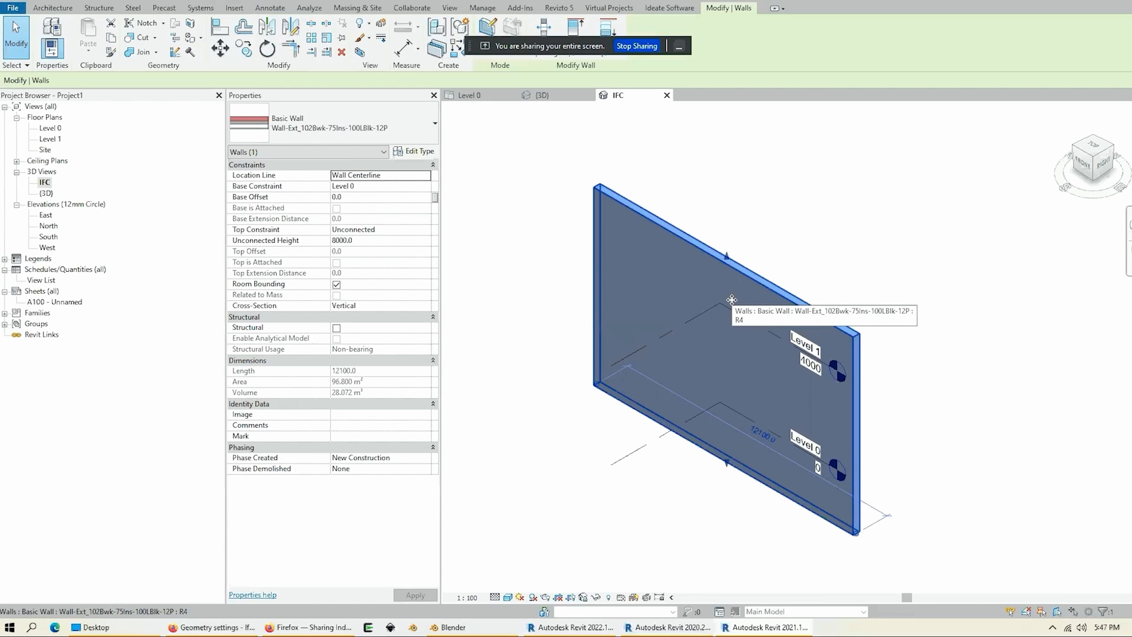
# Step: Reopen the My IFC4 setup from the IFC export to review its additional content and property set options
pyautogui.click(12, 7)
pyautogui.moveTo(35, 184)
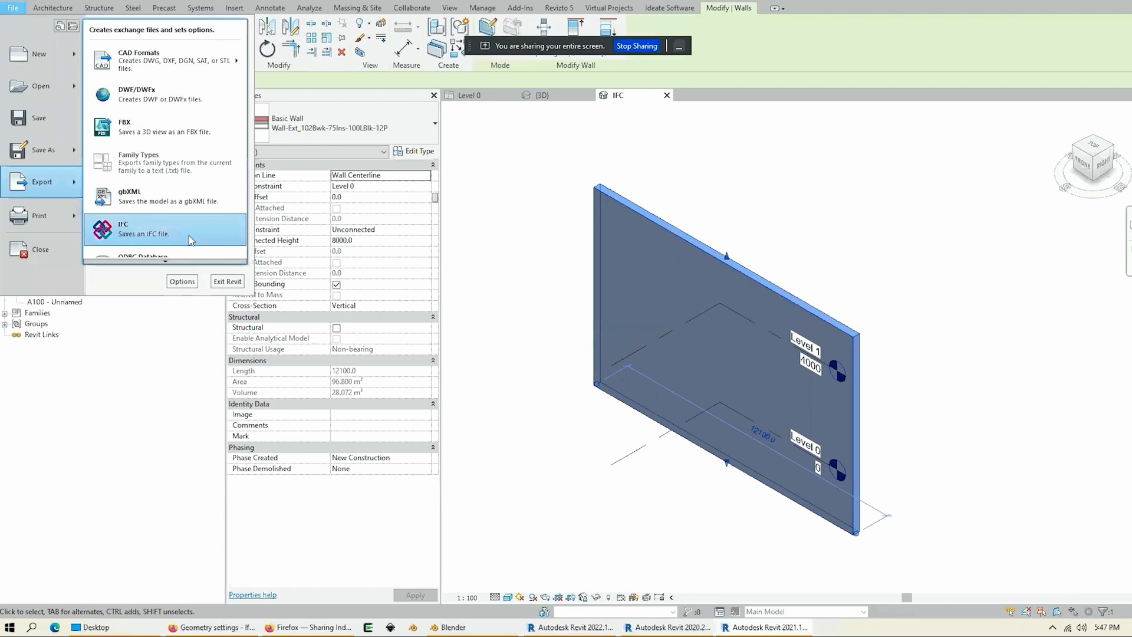
pyautogui.click(135, 224)
pyautogui.click(745, 234)
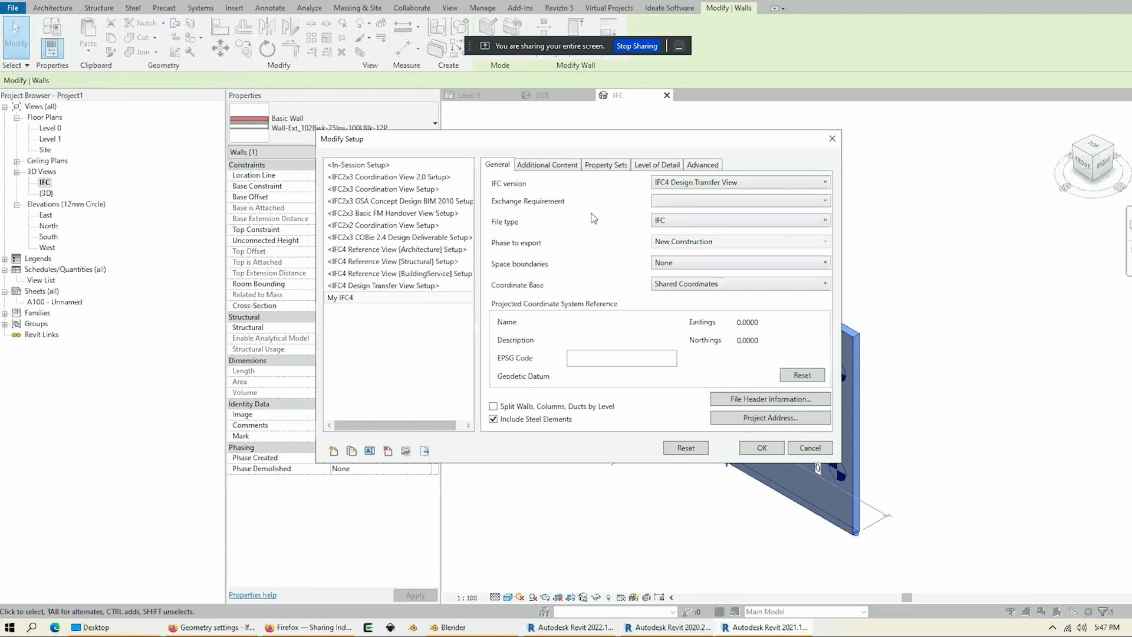
pyautogui.click(542, 167)
pyautogui.click(604, 166)
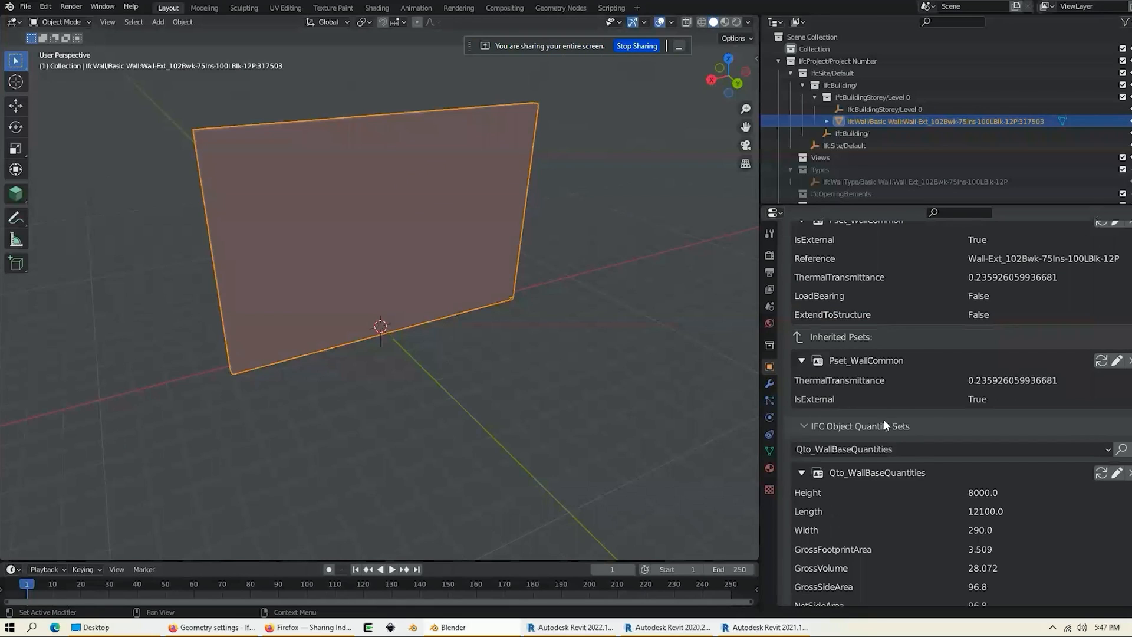
# Step: Examine the wall's Qto_WallBaseQuantities in Blender against My IFC4's Export base quantities option, then leave the export in Revit
pyautogui.scroll(-4, 884, 419)
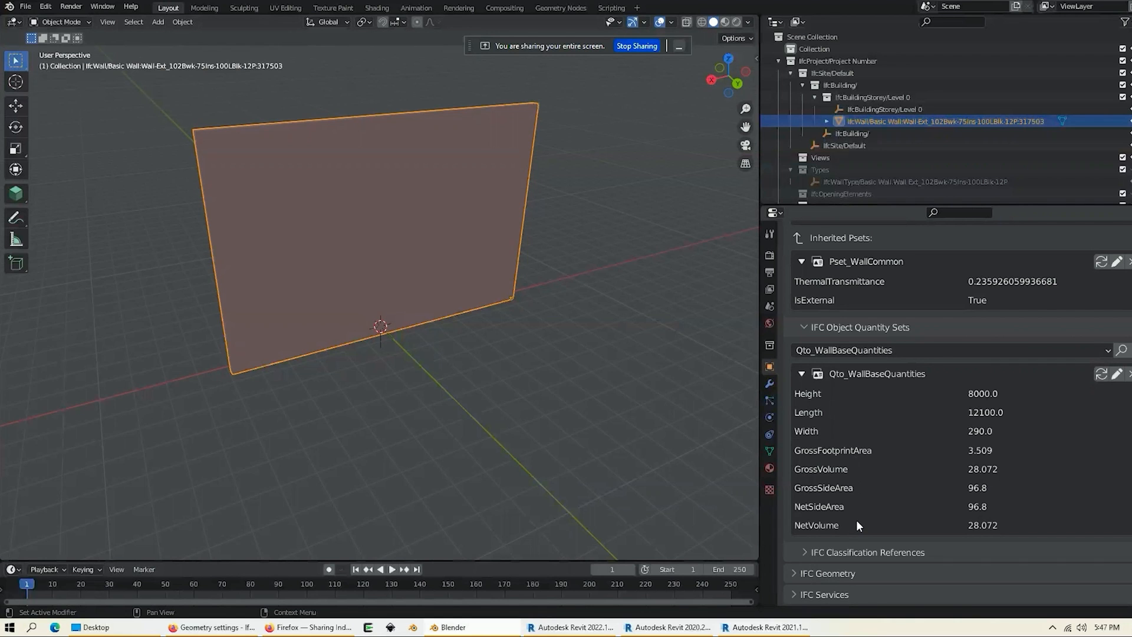
pyautogui.hotkey('alt', 'Tab')
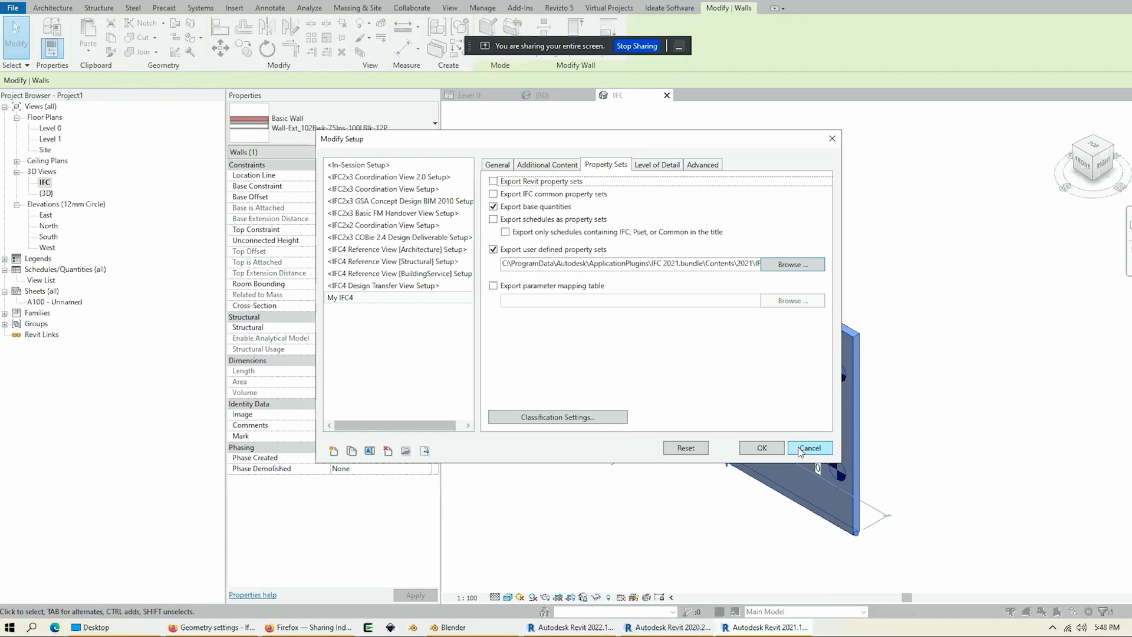
pyautogui.hotkey('alt', 'Tab')
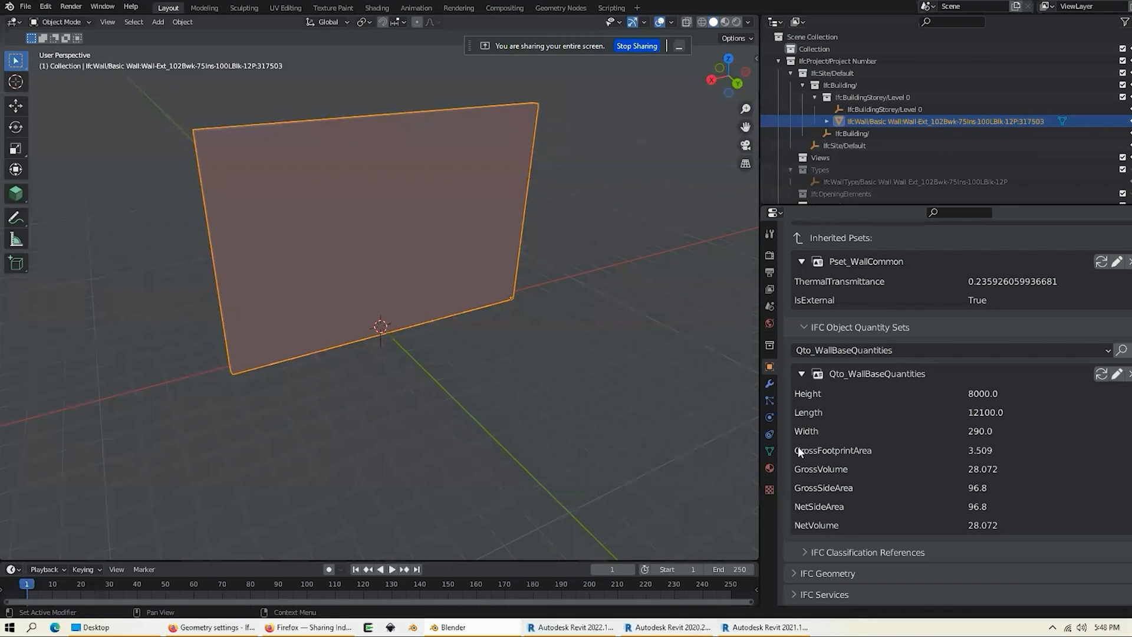
pyautogui.hotkey('alt', 'Tab')
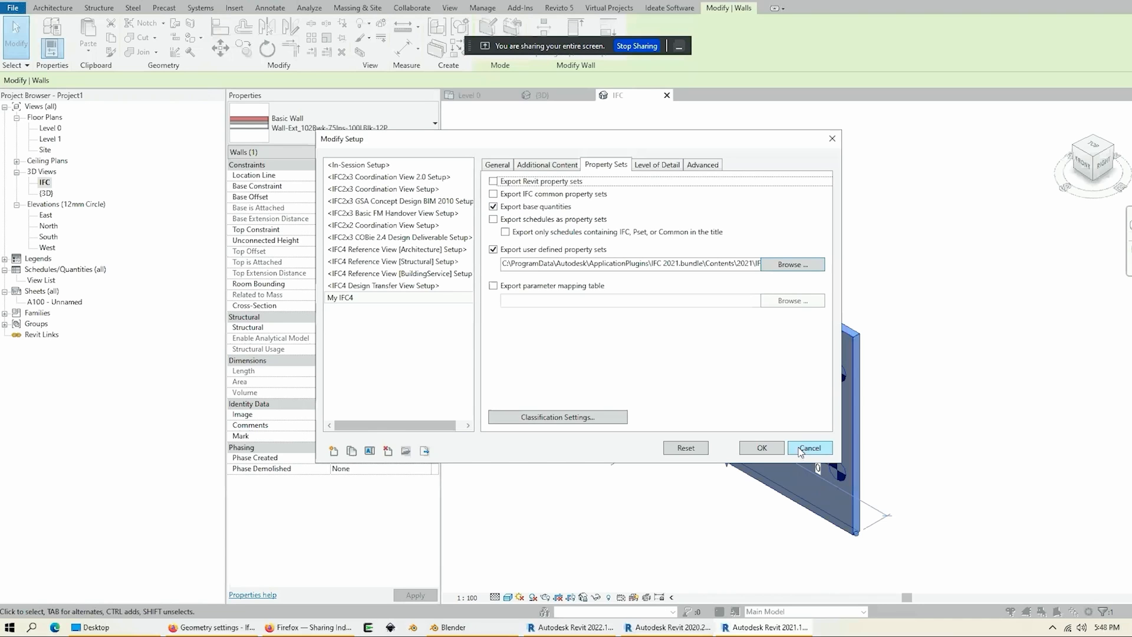
pyautogui.click(759, 444)
pyautogui.click(755, 399)
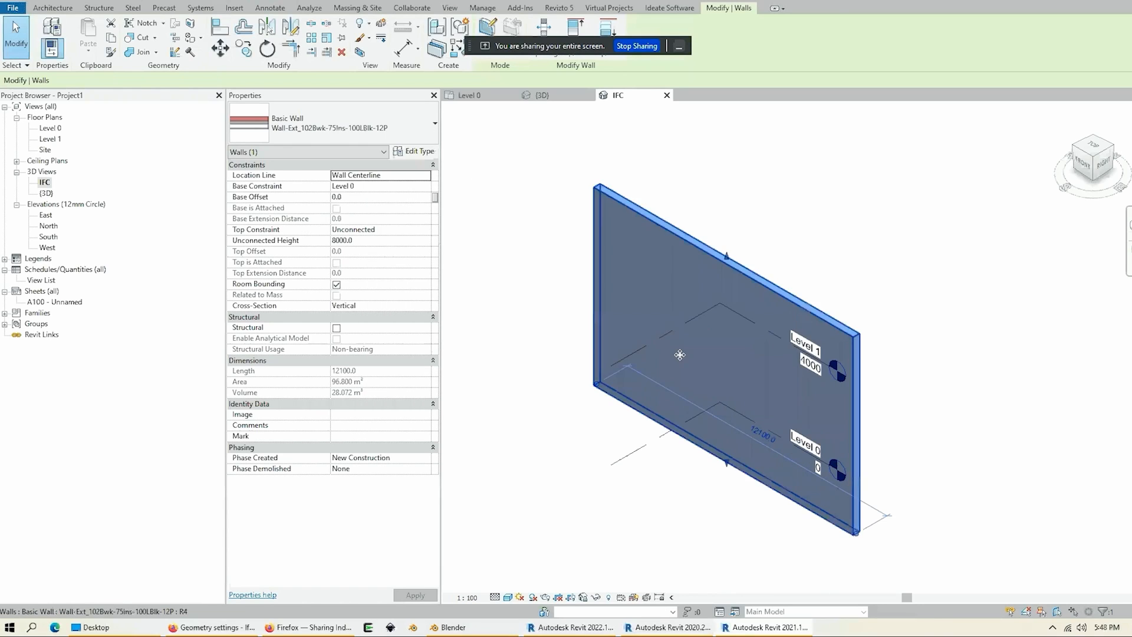
# Step: Deselect the wall and place a structural beam beside it in the IFC view
pyautogui.press('Escape')
pyautogui.click(99, 8)
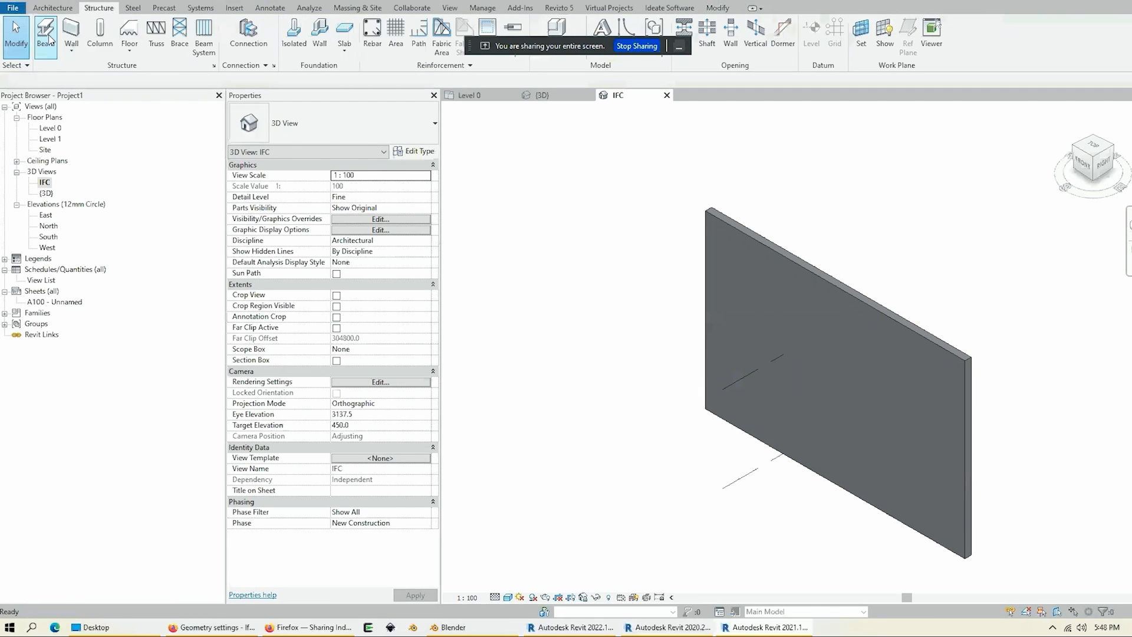
pyautogui.click(48, 33)
pyautogui.press('Escape')
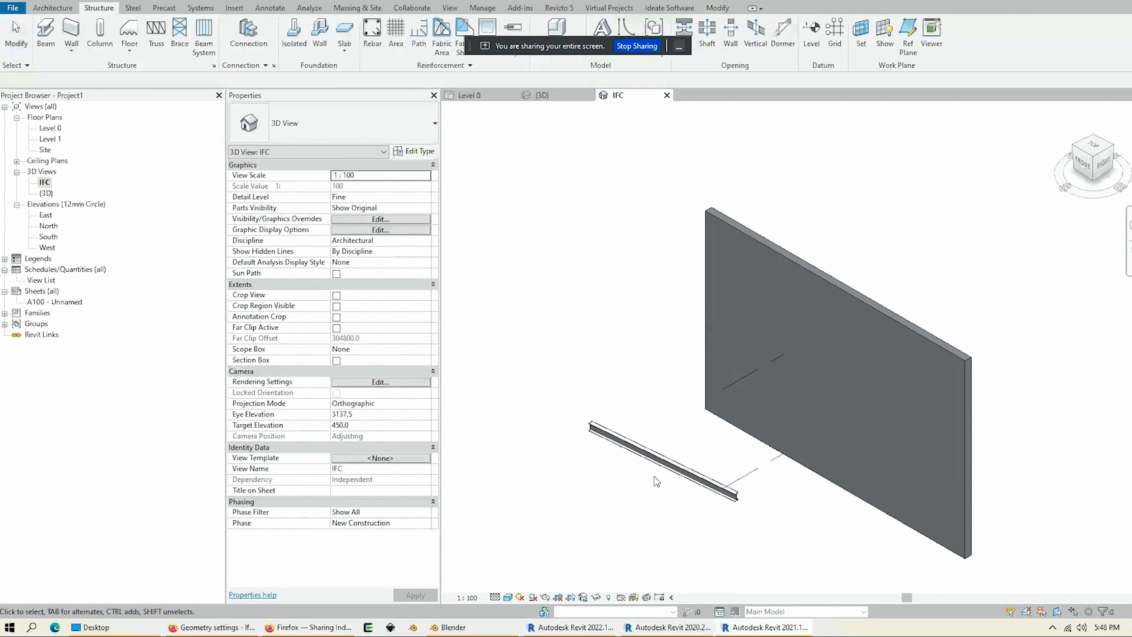
# Step: Export the wall and beam to Project1.ifc using My IFC4, replacing the existing file
pyautogui.click(14, 10)
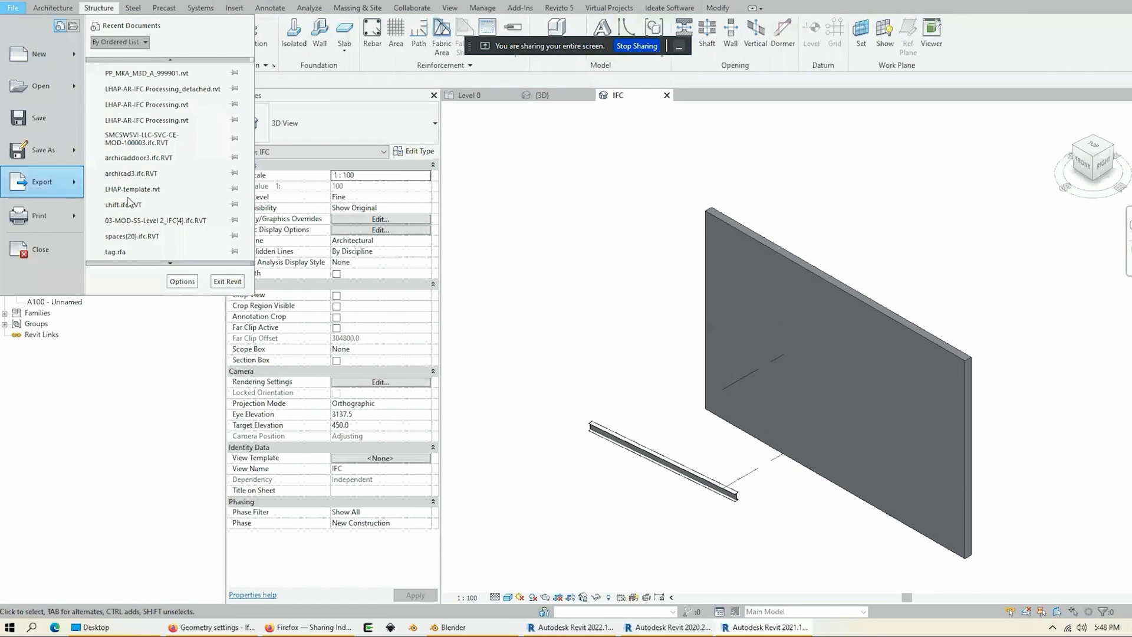
pyautogui.moveTo(41, 181)
pyautogui.click(135, 228)
pyautogui.click(707, 398)
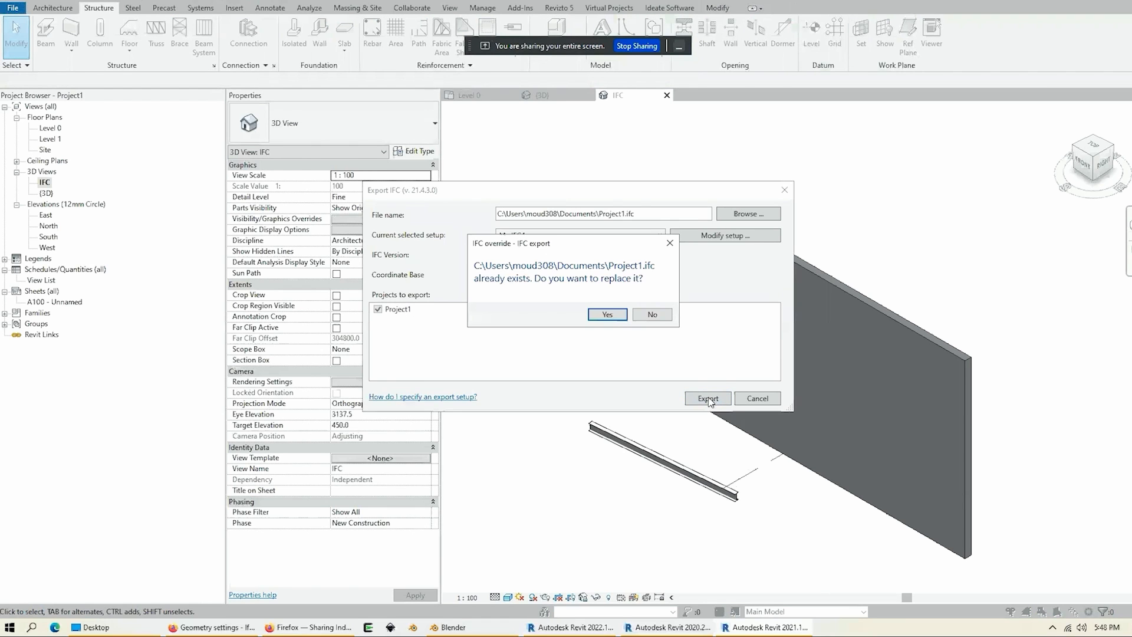
pyautogui.click(613, 315)
# Step: Switch to Blender, discard the unsaved wall scene, and load the newly exported IFC project into a fresh session
pyautogui.hotkey('alt', 'Tab')
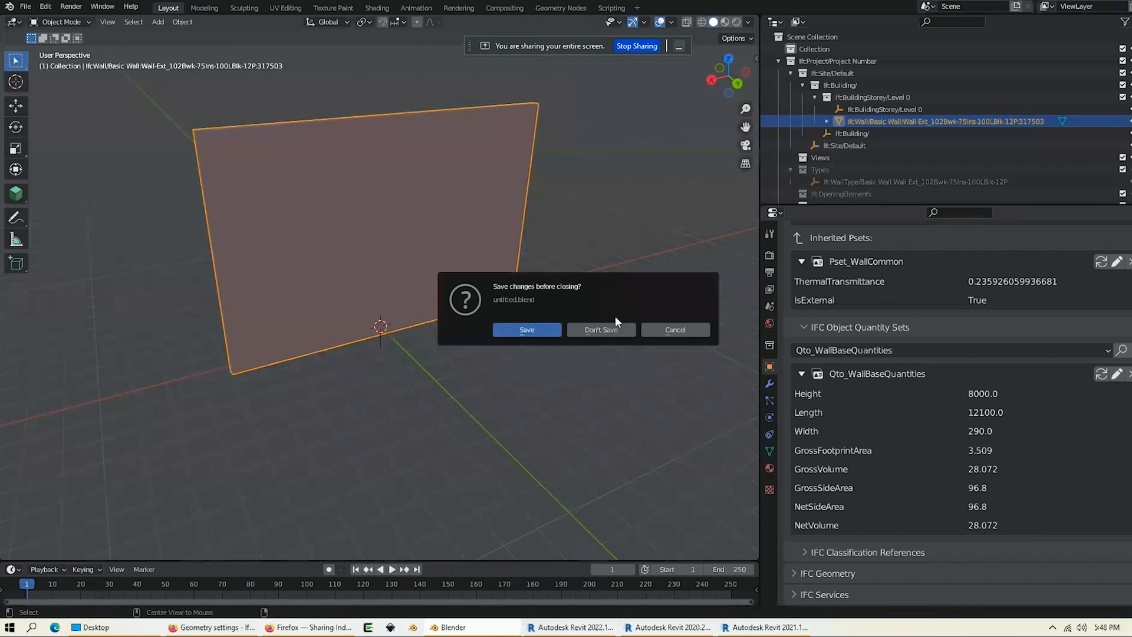
pyautogui.click(613, 323)
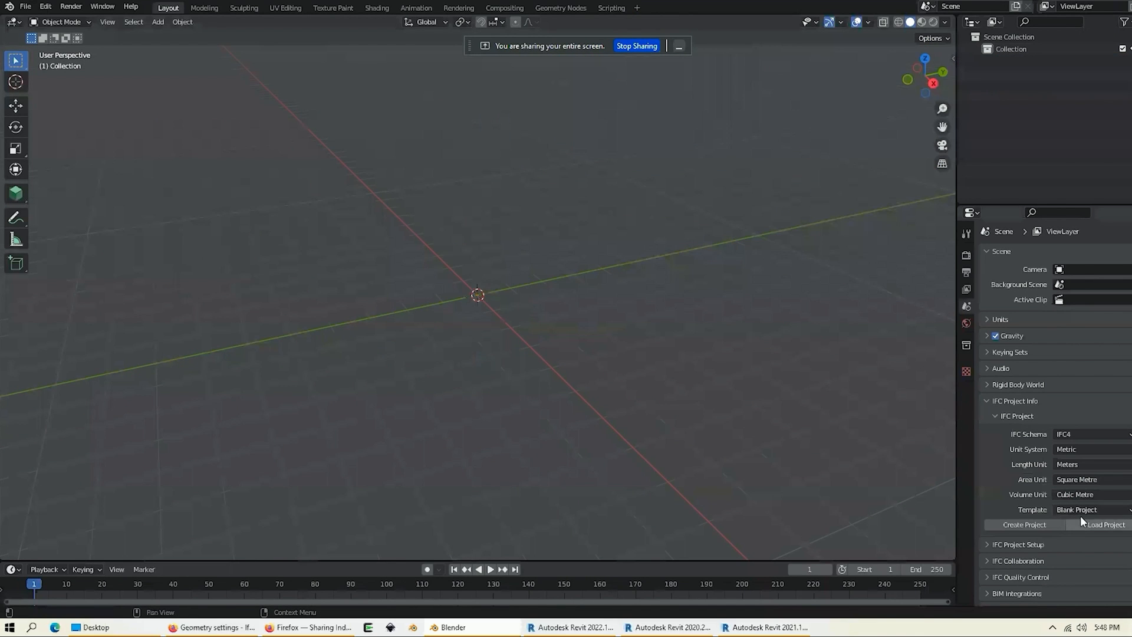
pyautogui.click(1100, 524)
pyautogui.doubleClick(532, 386)
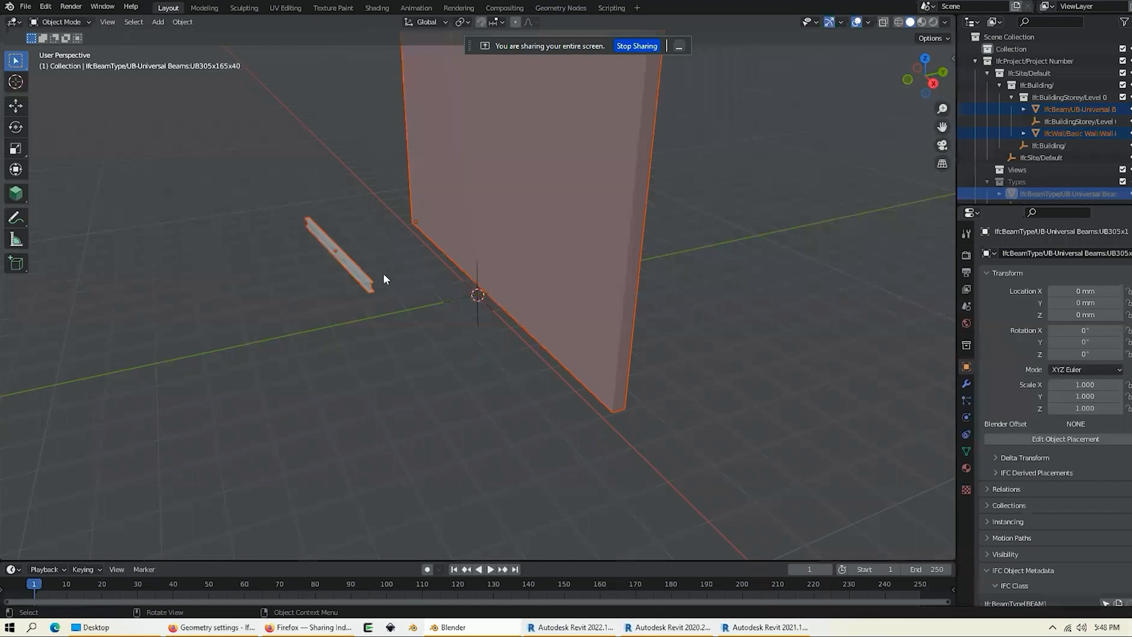
# Step: Select the imported beam and examine its Qto_BeamBaseQuantities in the enlarged object metadata
pyautogui.click(366, 271)
pyautogui.press('`')
pyautogui.click(471, 349)
pyautogui.moveTo(538, 375); pyautogui.dragTo(806, 408, button='middle')
pyautogui.scroll(-15, 1061, 445)
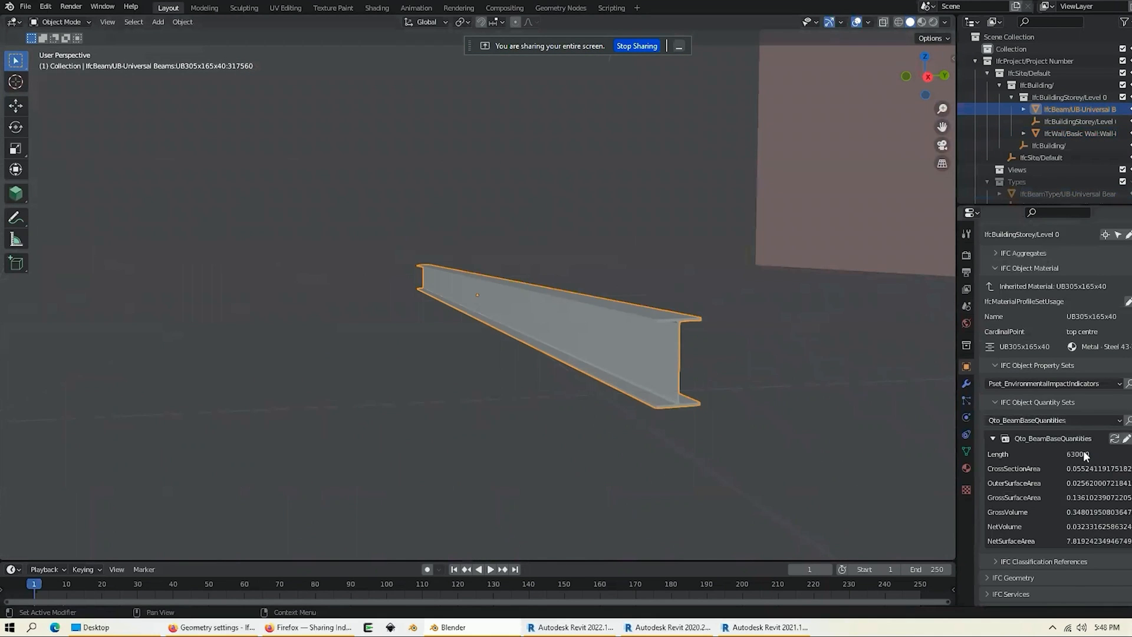
pyautogui.moveTo(956, 399); pyautogui.dragTo(724, 402)
pyautogui.keyDown('ctrl'); pyautogui.moveTo(891, 494); pyautogui.dragTo(903, 447, button='middle'); pyautogui.keyUp('ctrl')
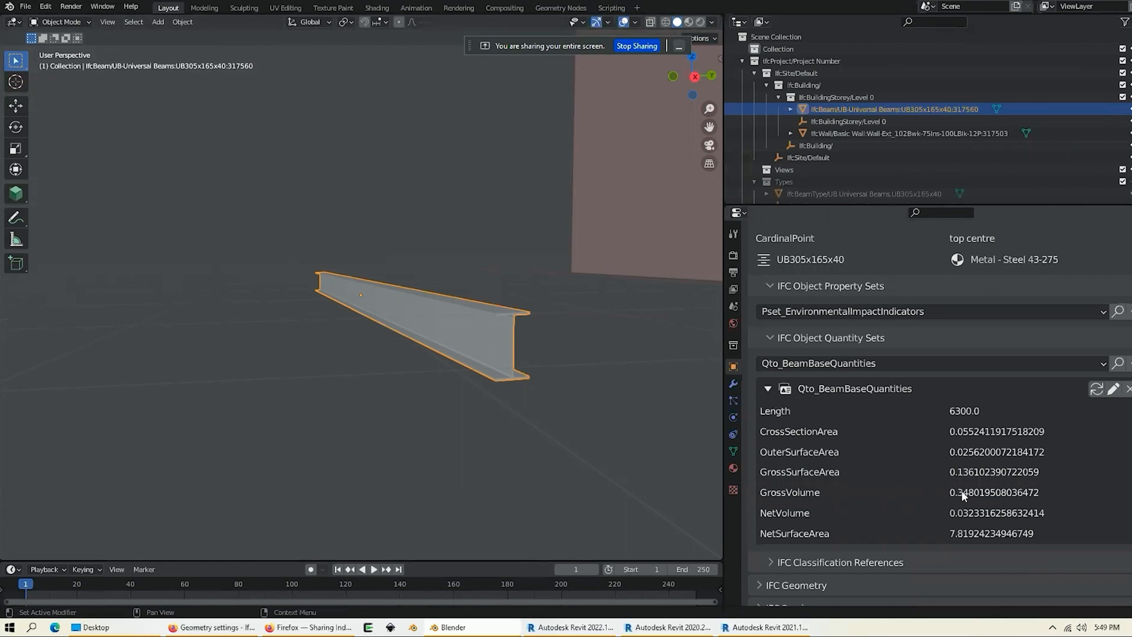
pyautogui.moveTo(276, 323); pyautogui.dragTo(445, 387, button='middle')
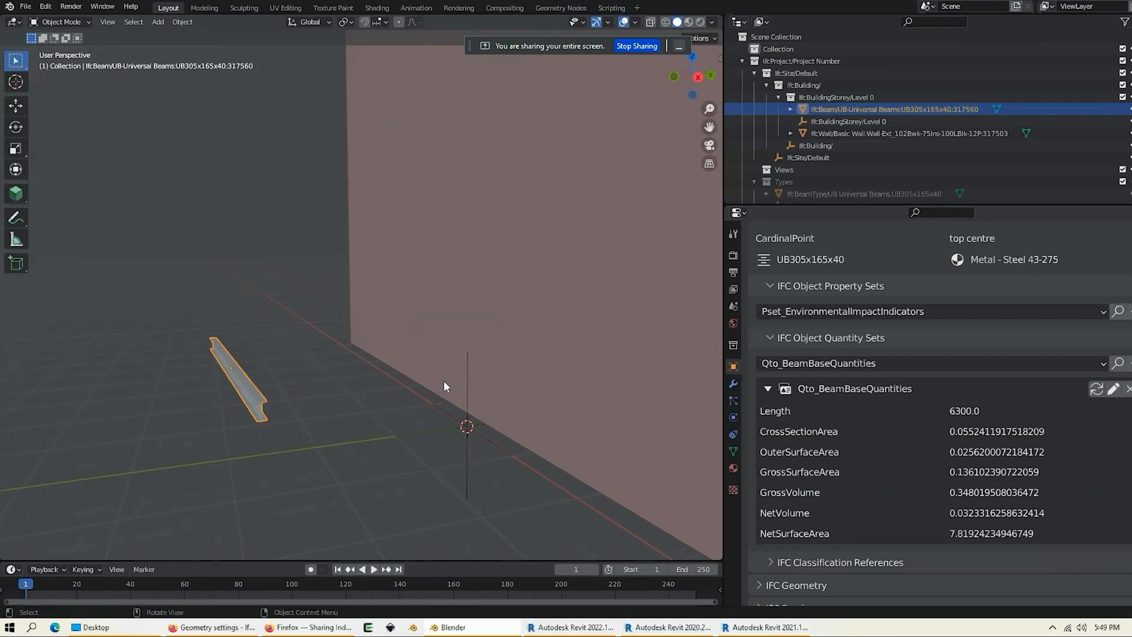
# Step: Switch back to Revit and copy the full user defined property sets file path from the My IFC4 setup
pyautogui.hotkey('alt', 'Tab')
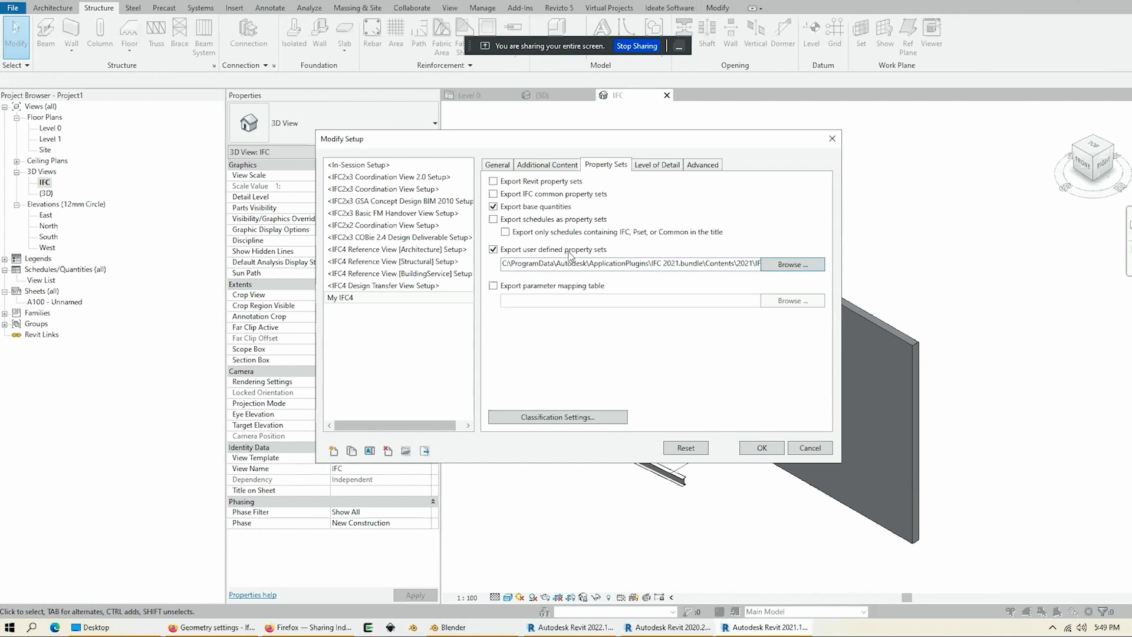
pyautogui.moveTo(572, 263); pyautogui.dragTo(803, 294)
pyautogui.doubleClick(635, 264)
pyautogui.click(649, 264)
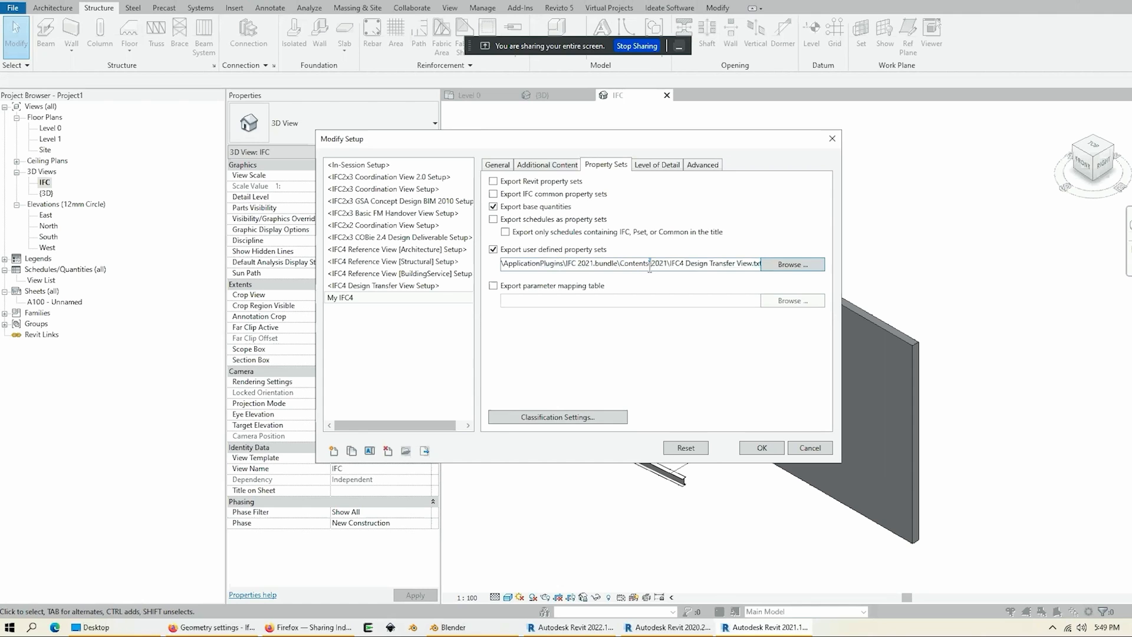
pyautogui.moveTo(697, 264); pyautogui.dragTo(415, 270)
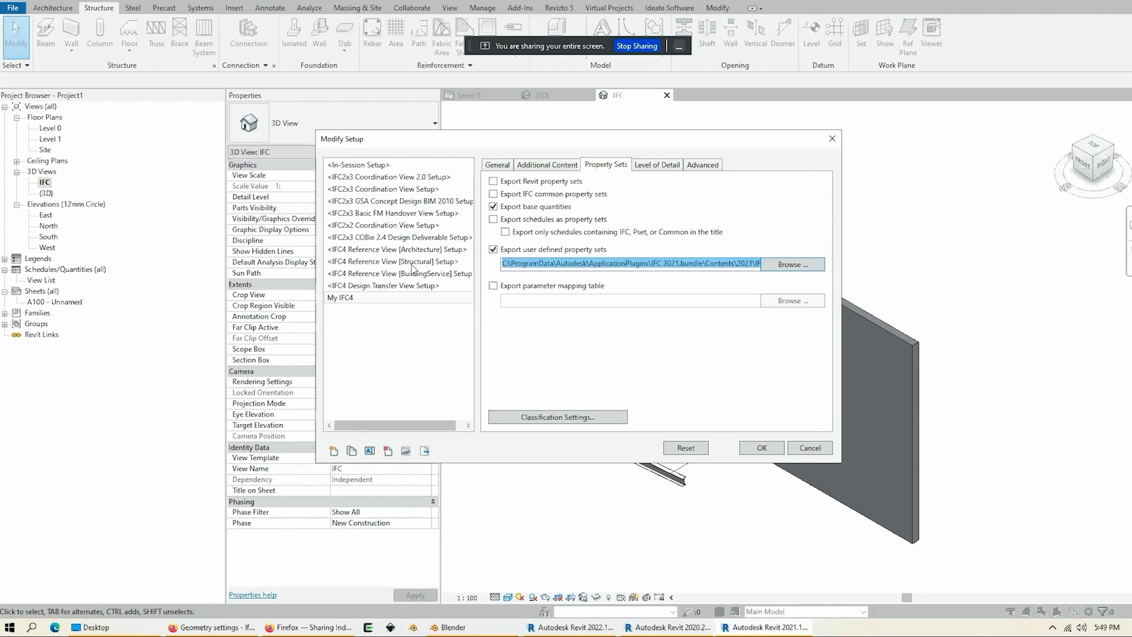
pyautogui.click(571, 266)
pyautogui.moveTo(503, 266); pyautogui.dragTo(832, 285)
pyautogui.hotkey('ctrl', 'c')
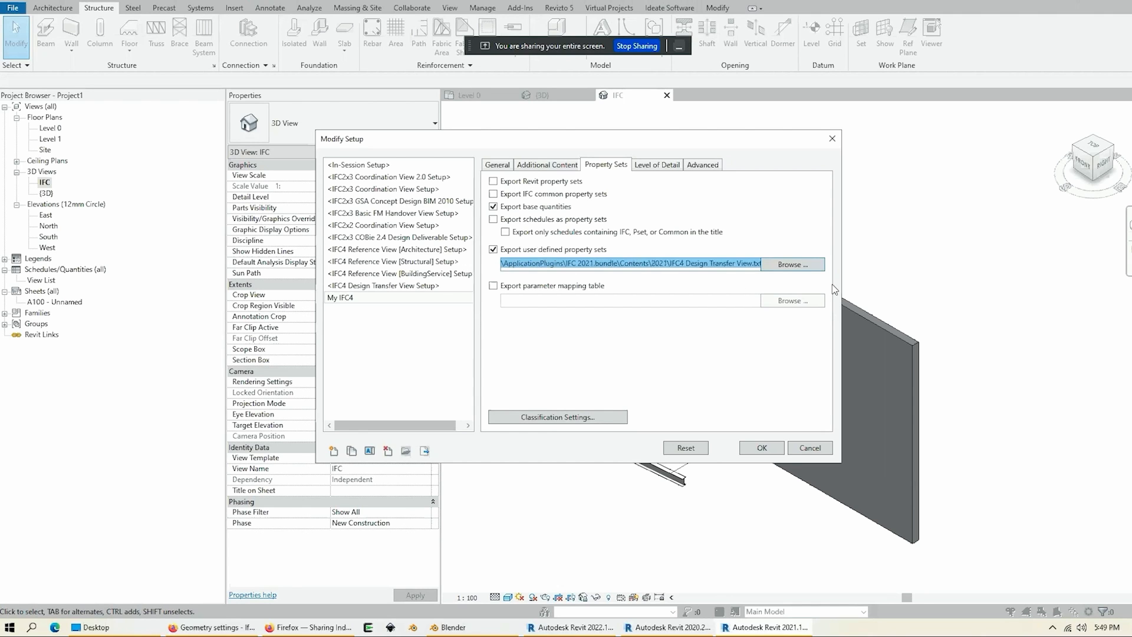
# Step: Launch Notepad and try to open IFC4 Design Transfer View.txt from the copied path
pyautogui.press('super+r')
pyautogui.write('notepad')
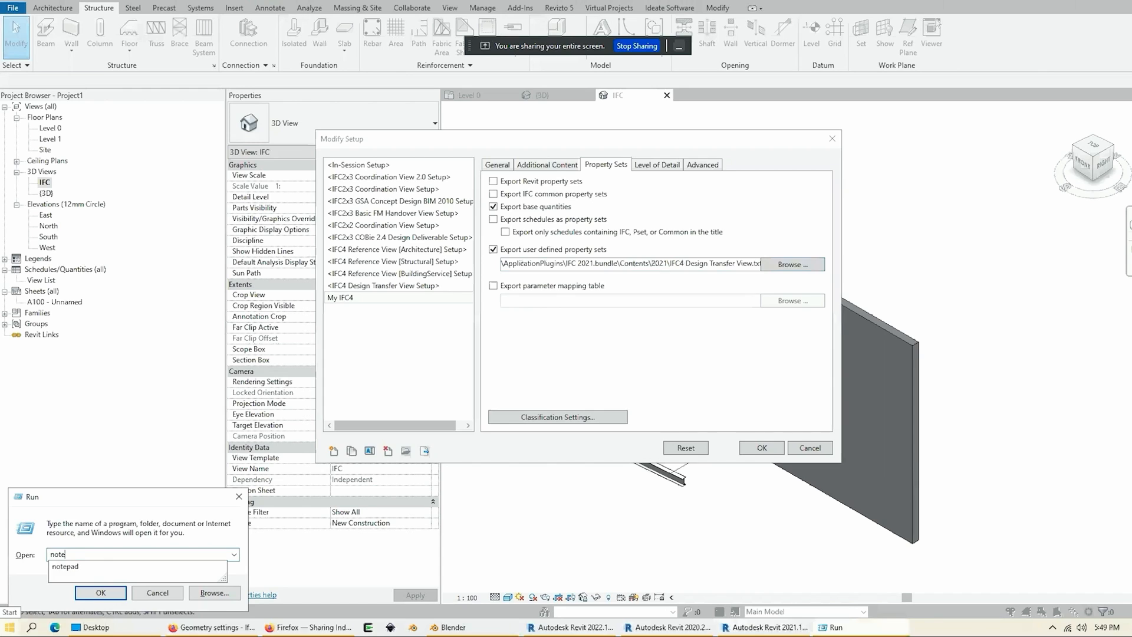
pyautogui.press('Return')
pyautogui.hotkey('ctrl', 'o')
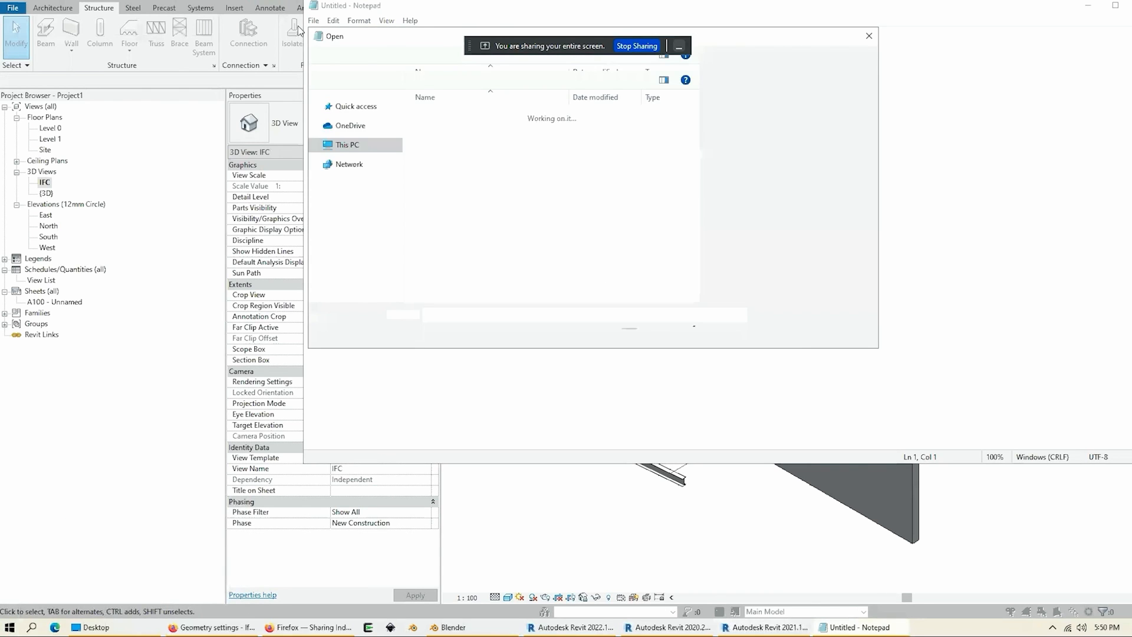
pyautogui.hotkey('ctrl', 'v')
pyautogui.press('Return')
pyautogui.press('Return')
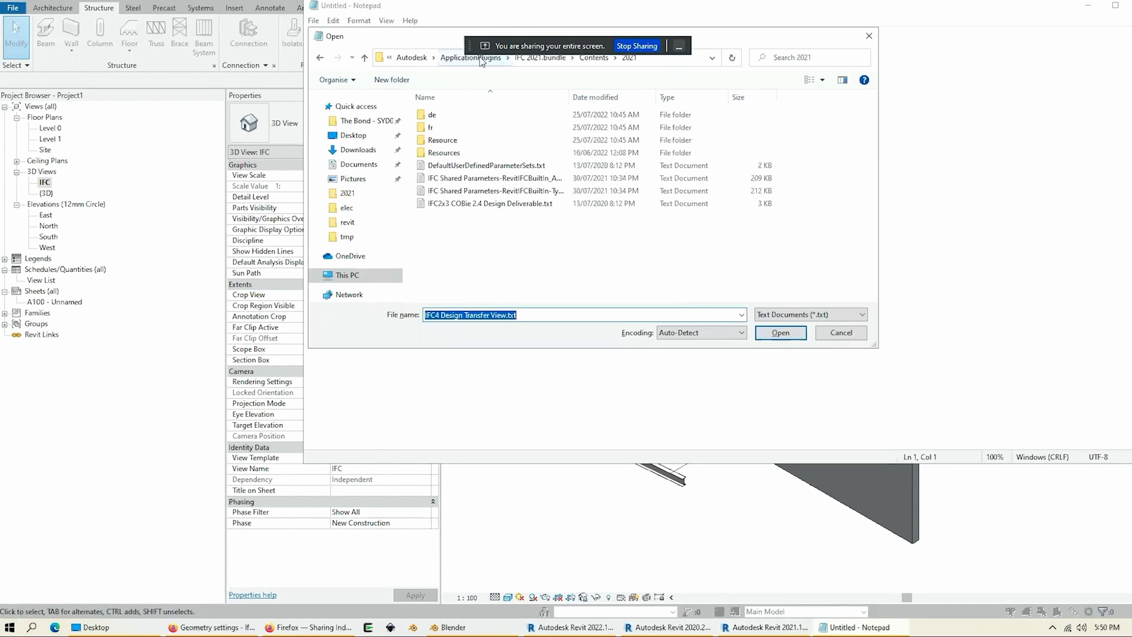
# Step: Retry opening IFC4 Design Transfer View.txt by entering its full path as the folder address and re-pasting its file name
pyautogui.click(674, 63)
pyautogui.hotkey('ctrl', 'v')
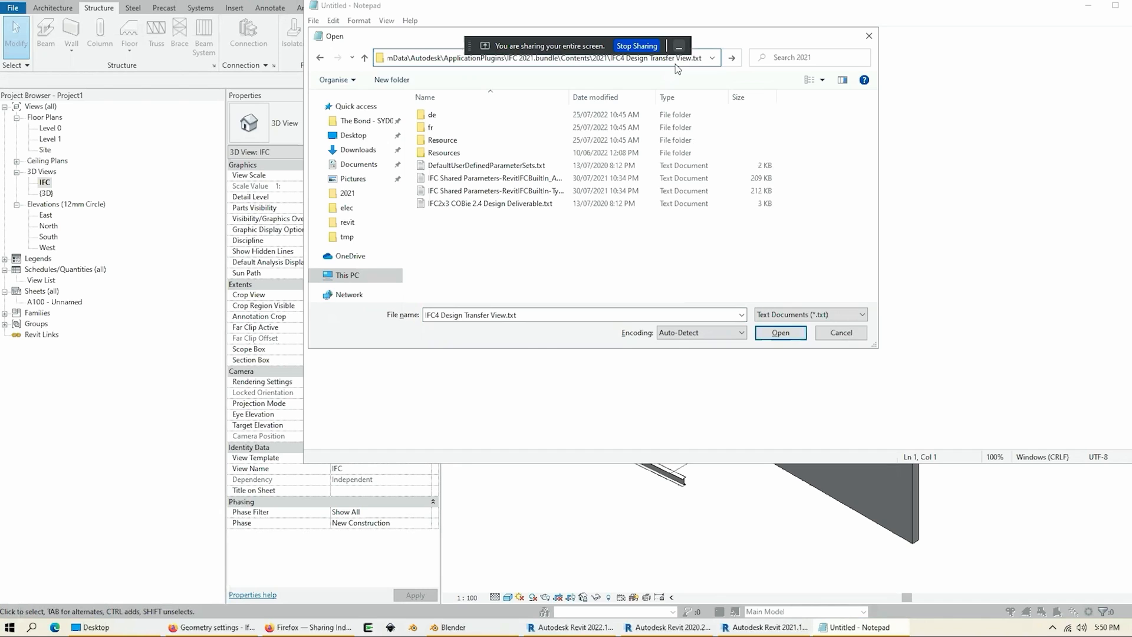
pyautogui.press('Return')
pyautogui.press('Return')
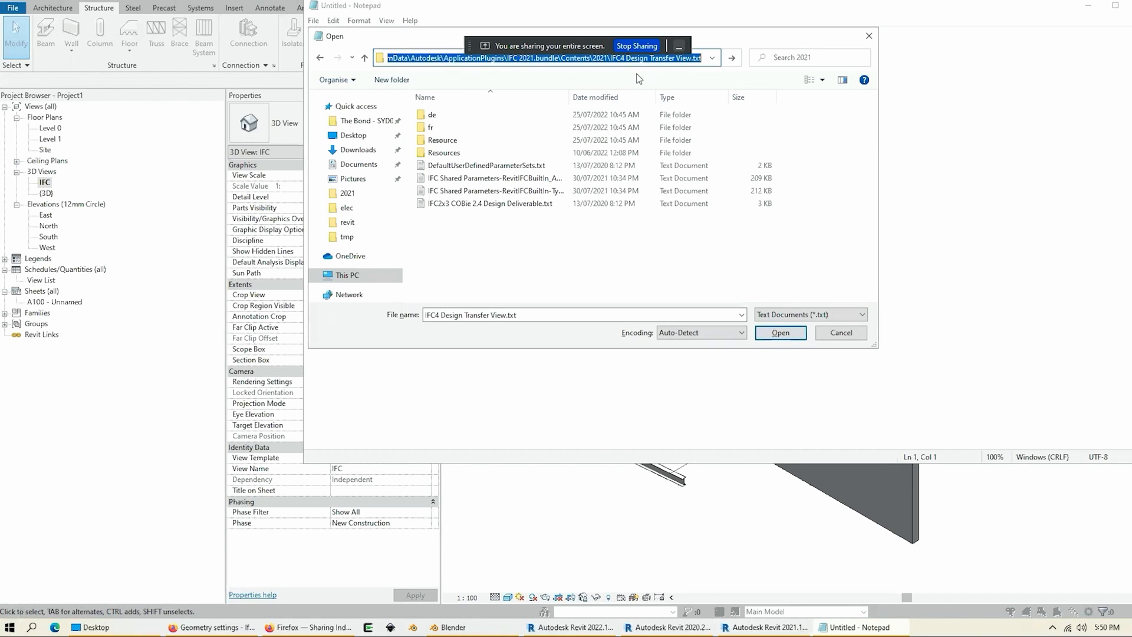
pyautogui.click(611, 58)
pyautogui.moveTo(612, 58); pyautogui.dragTo(702, 58)
pyautogui.hotkey('ctrl', 'c')
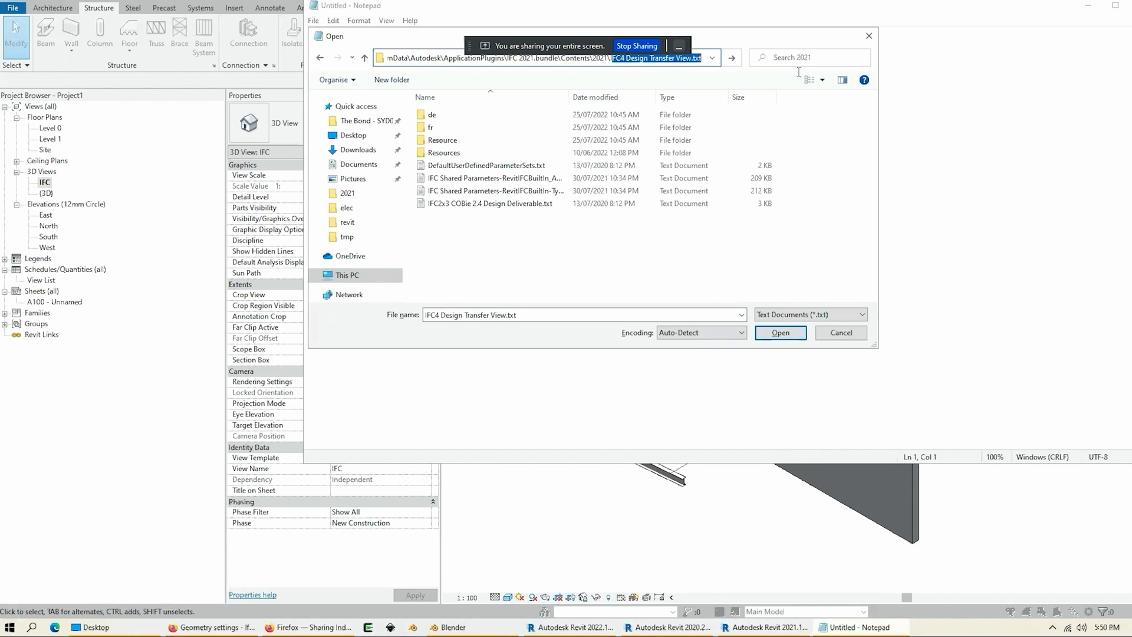
pyautogui.press('BackSpace')
pyautogui.hotkey('ctrl', 'v')
pyautogui.press('Return')
pyautogui.press('Return')
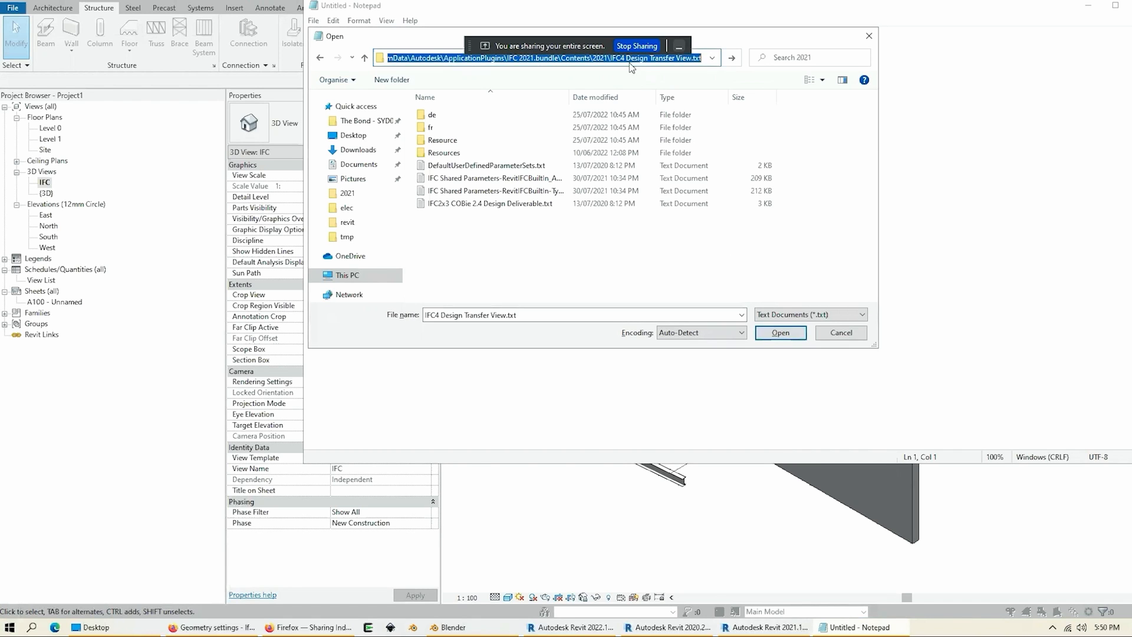
# Step: Remove the file name from the folder address and open DefaultUserDefinedParameterSets.txt from the IFC 2021.bundle\Contents\2021 folder
pyautogui.click(611, 58)
pyautogui.moveTo(611, 58); pyautogui.dragTo(702, 58)
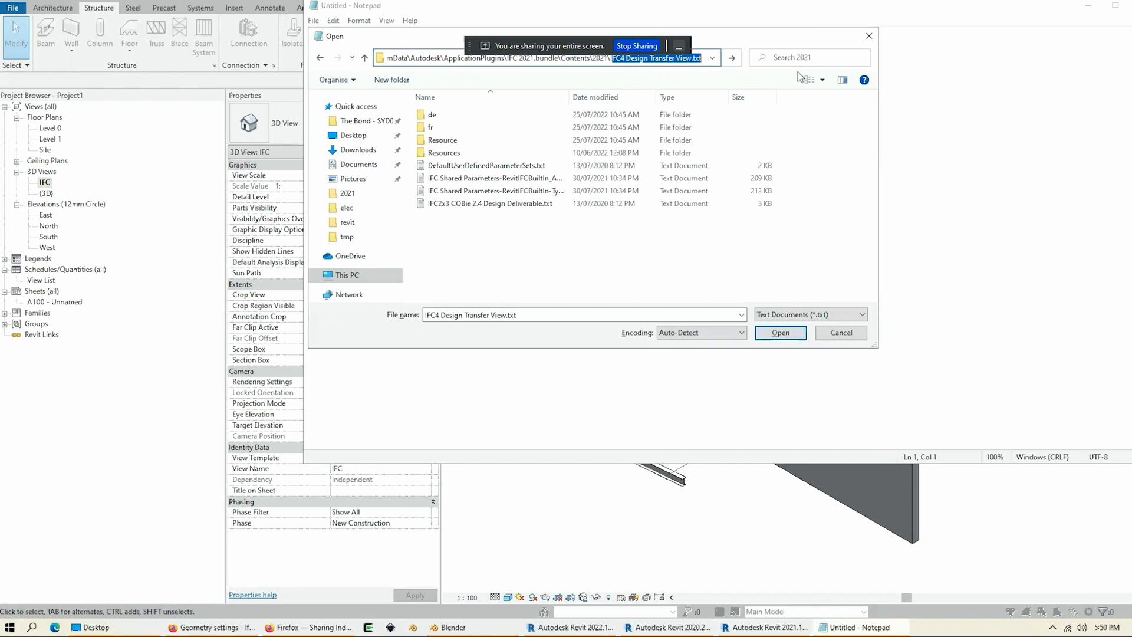
pyautogui.press('BackSpace')
pyautogui.press('BackSpace')
pyautogui.press('Return')
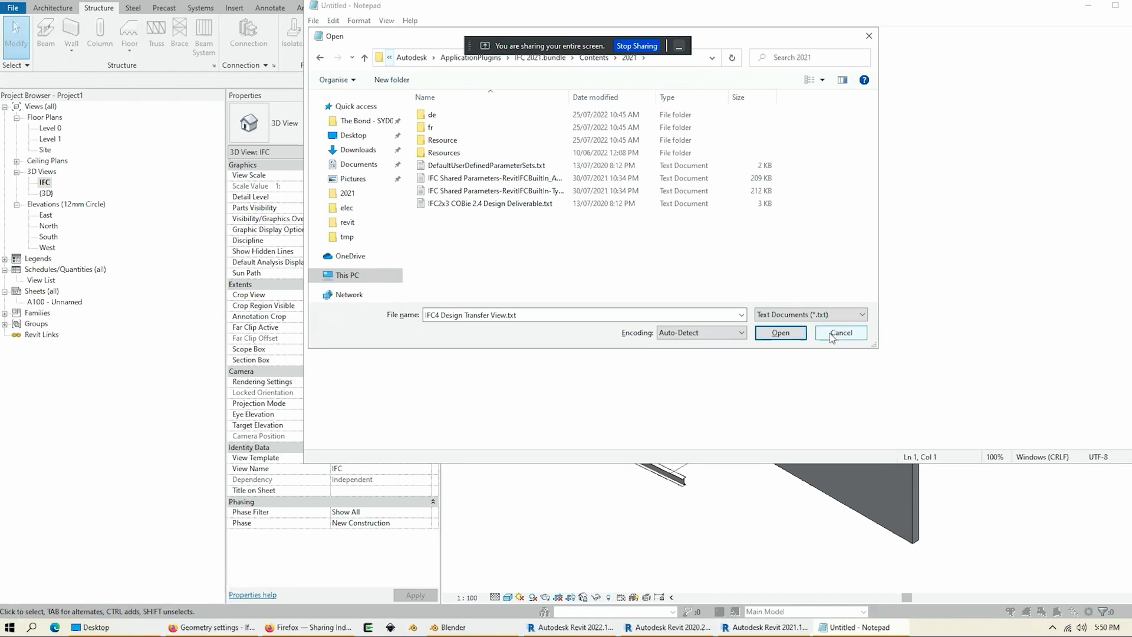
pyautogui.doubleClick(488, 164)
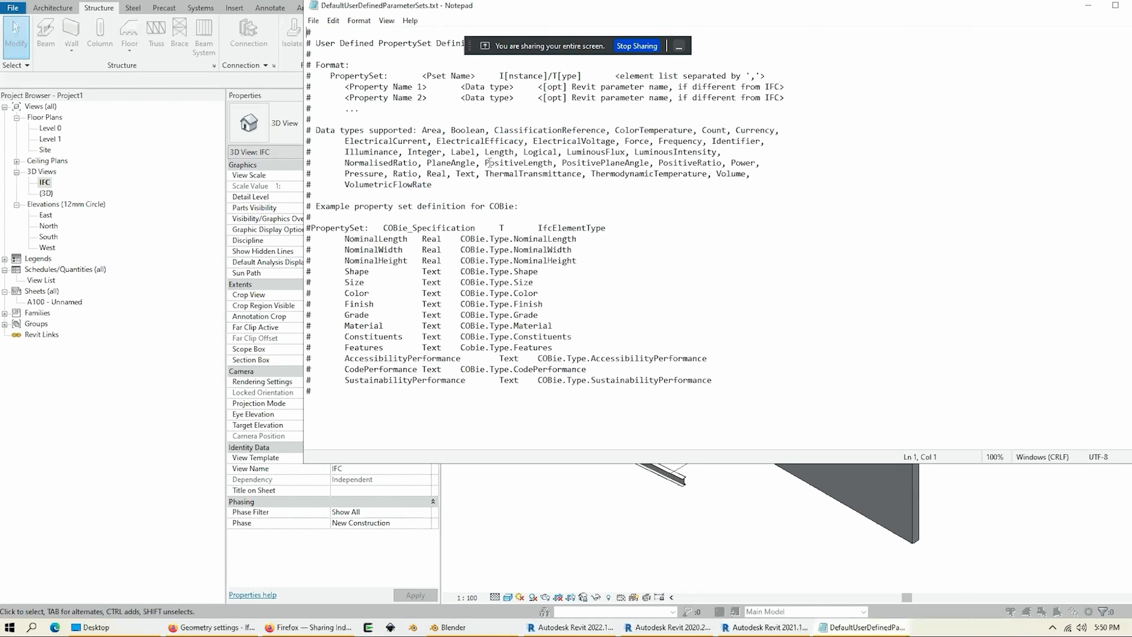
# Step: Examine the property set format, supported data types and COBie example in the definition file, and close Notepad
pyautogui.click(614, 245)
pyautogui.moveTo(387, 7); pyautogui.dragTo(239, 56)
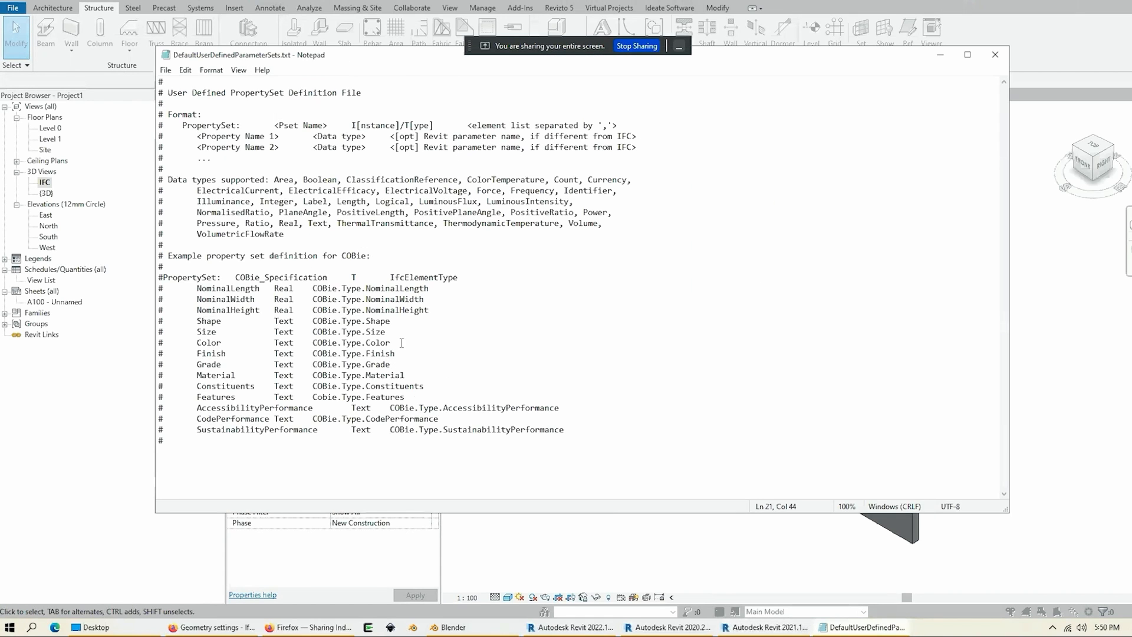
pyautogui.click(383, 447)
pyautogui.click(996, 54)
# Step: Review My IFC4's level of detail and advanced options, and enable Store the IFC GUID in an element parameter after export
pyautogui.click(573, 264)
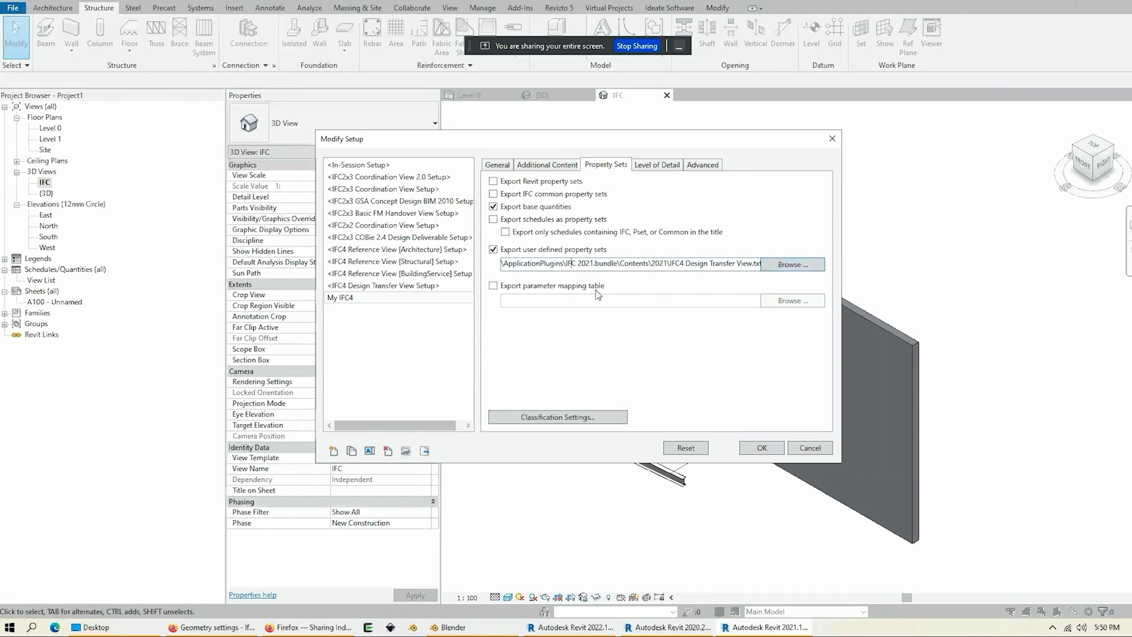
pyautogui.click(661, 167)
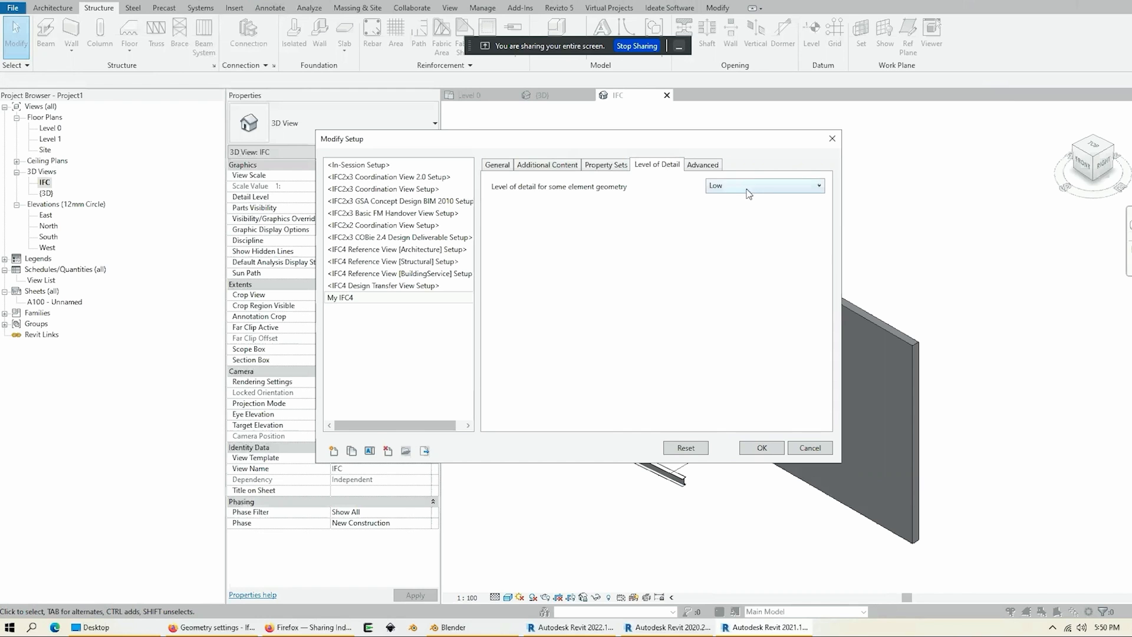
pyautogui.click(709, 168)
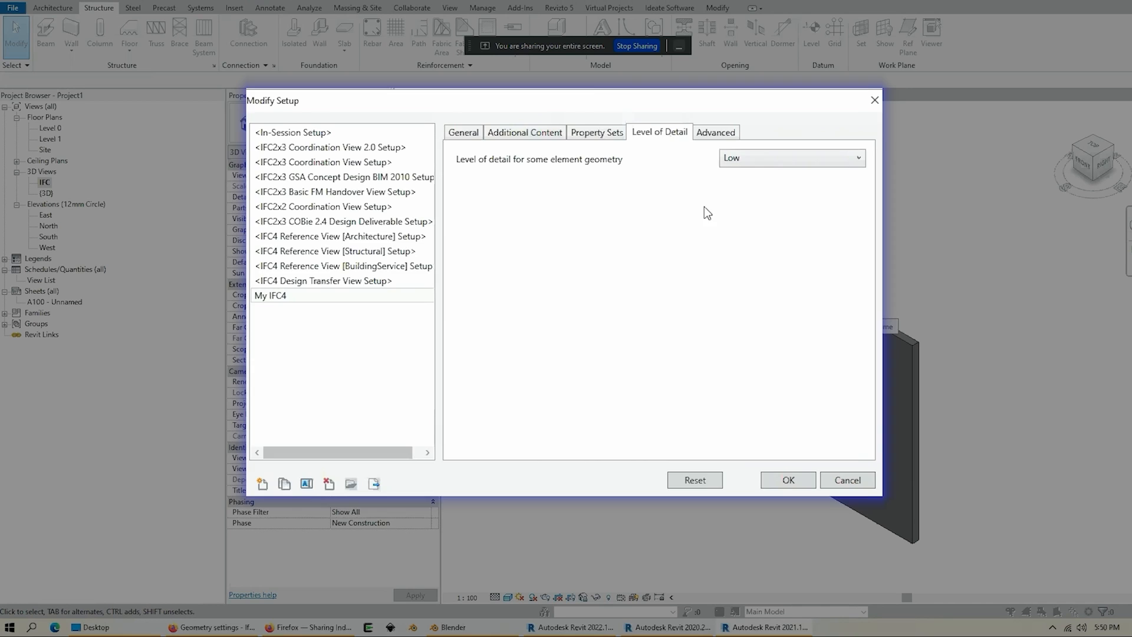
pyautogui.click(723, 120)
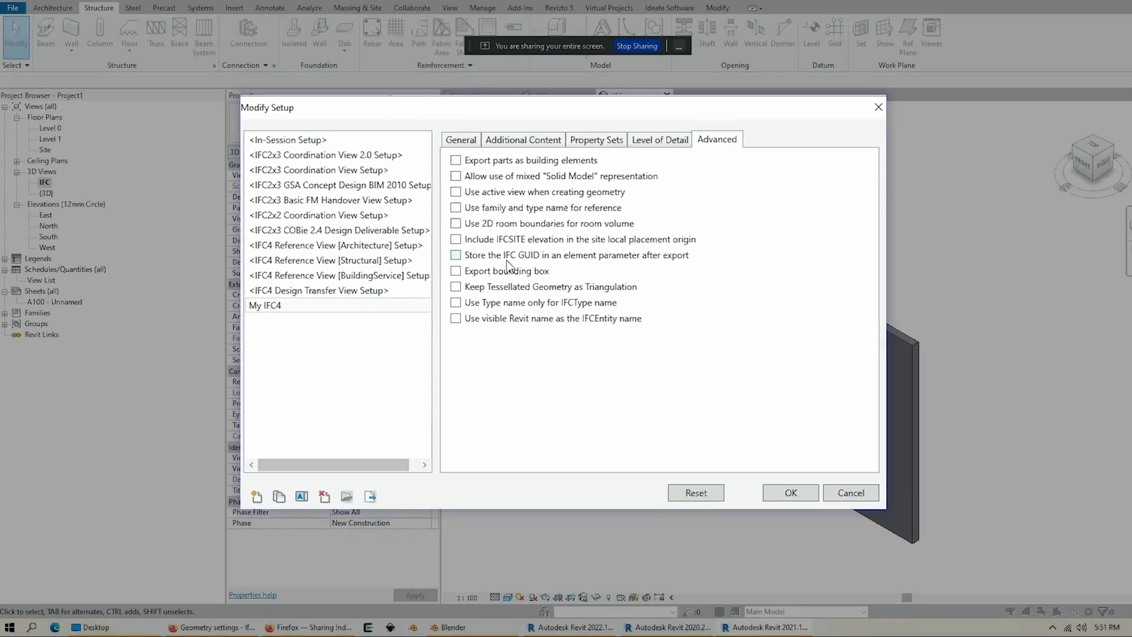
pyautogui.click(507, 259)
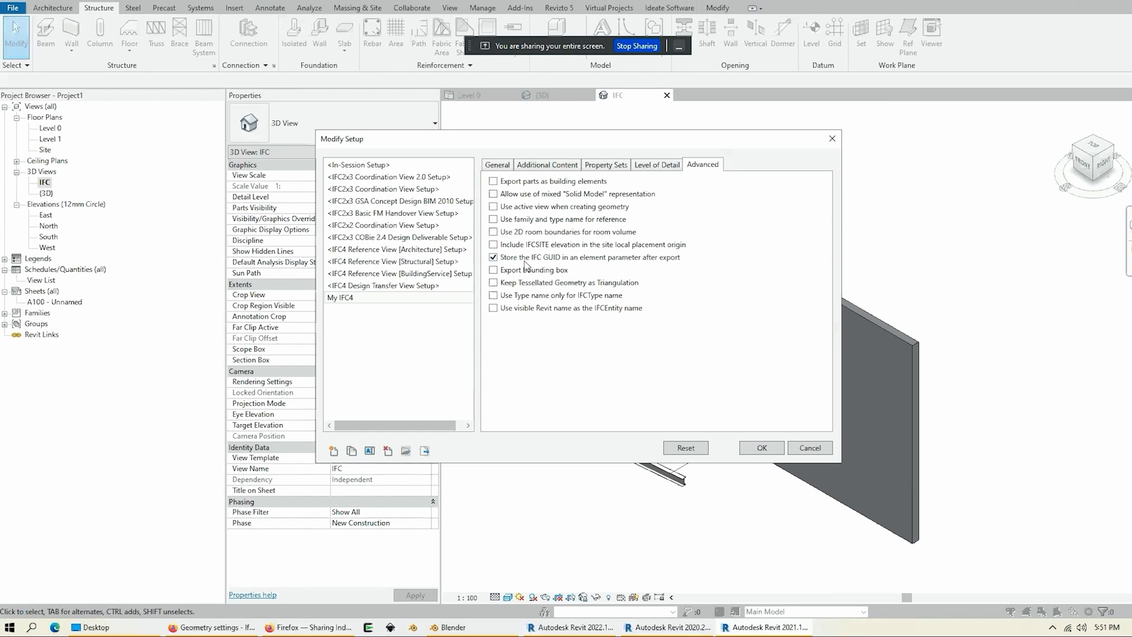
# Step: Switch to Blender and compare the GlobalId attributes of the wall and the beam
pyautogui.hotkey('alt', 'Tab')
pyautogui.click(578, 253)
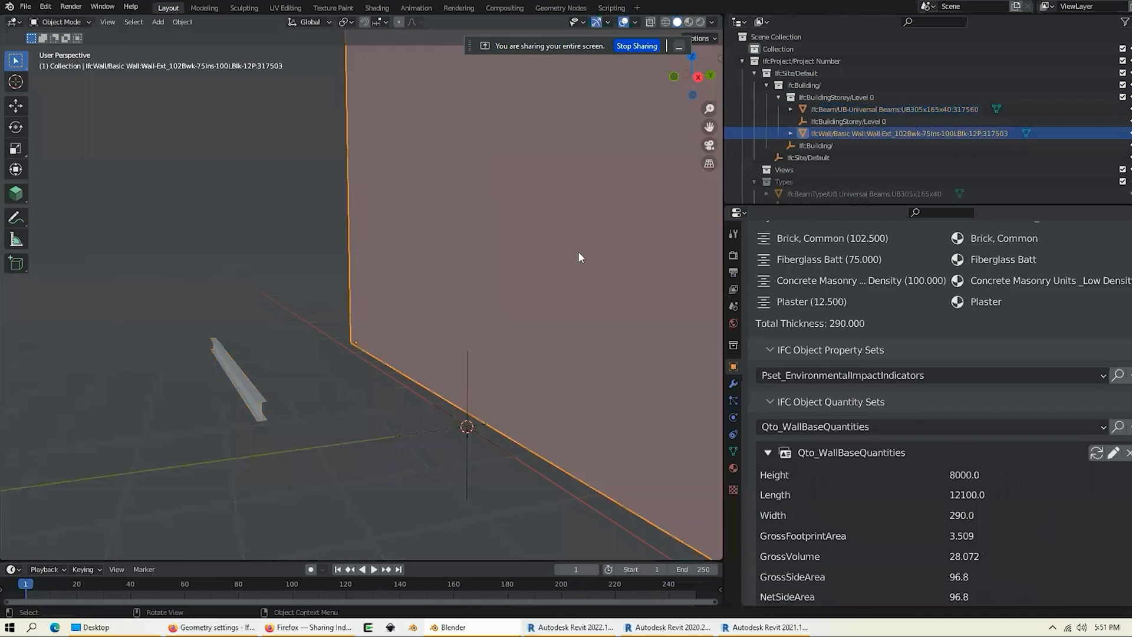
pyautogui.scroll(15, 924, 334)
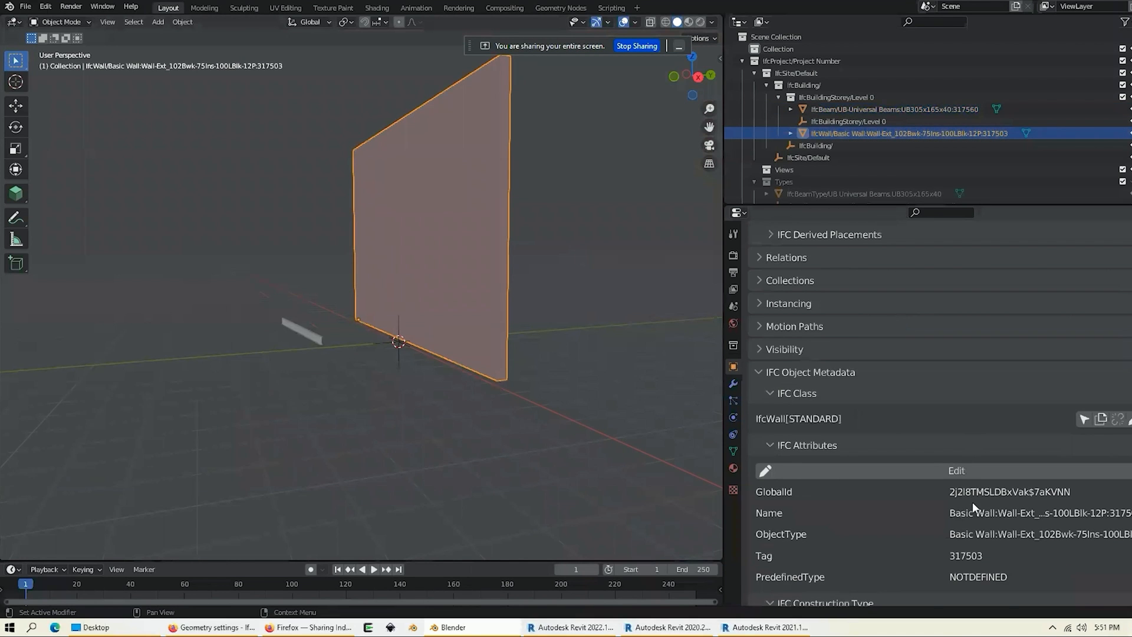
pyautogui.scroll(-4, 1025, 481)
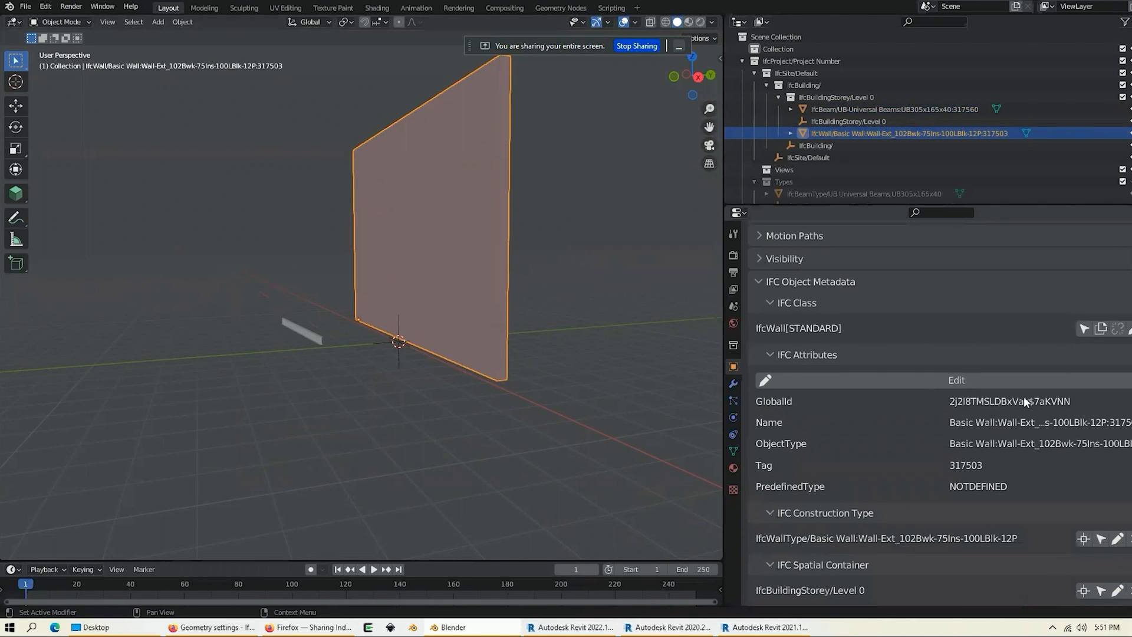
pyautogui.click(316, 338)
pyautogui.click(418, 286)
pyautogui.click(313, 338)
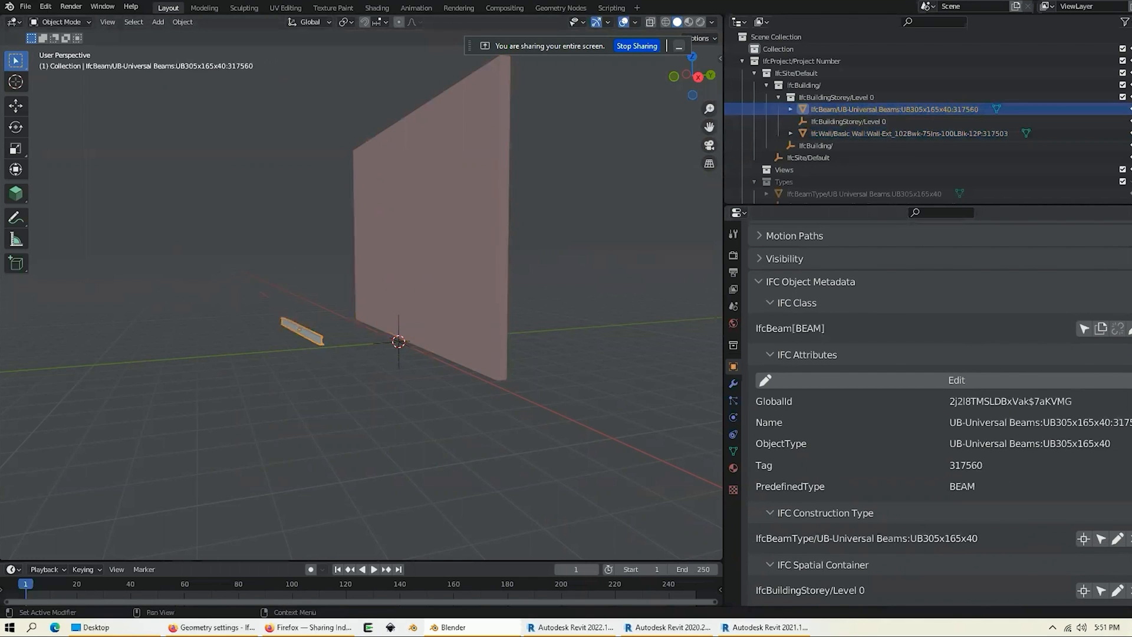
pyautogui.click(475, 273)
pyautogui.click(301, 330)
pyautogui.moveTo(349, 327); pyautogui.dragTo(447, 309, button='middle')
pyautogui.press('`')
pyautogui.click(570, 382)
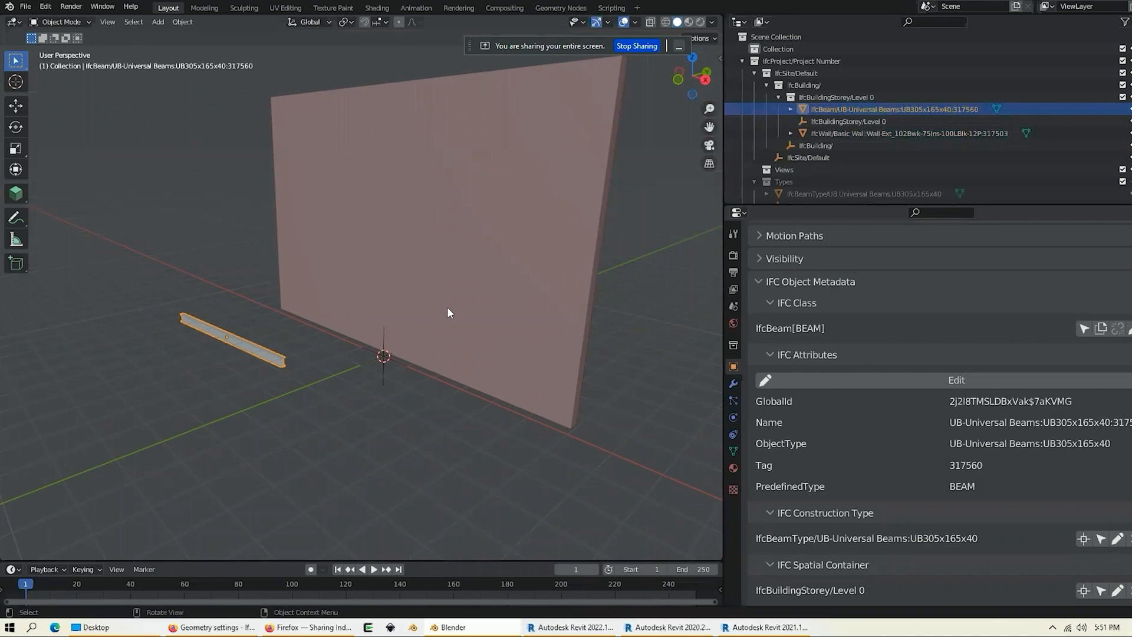
# Step: Return to Revit and disable Store the IFC GUID in an element parameter after export in My IFC4
pyautogui.hotkey('alt', 'Tab')
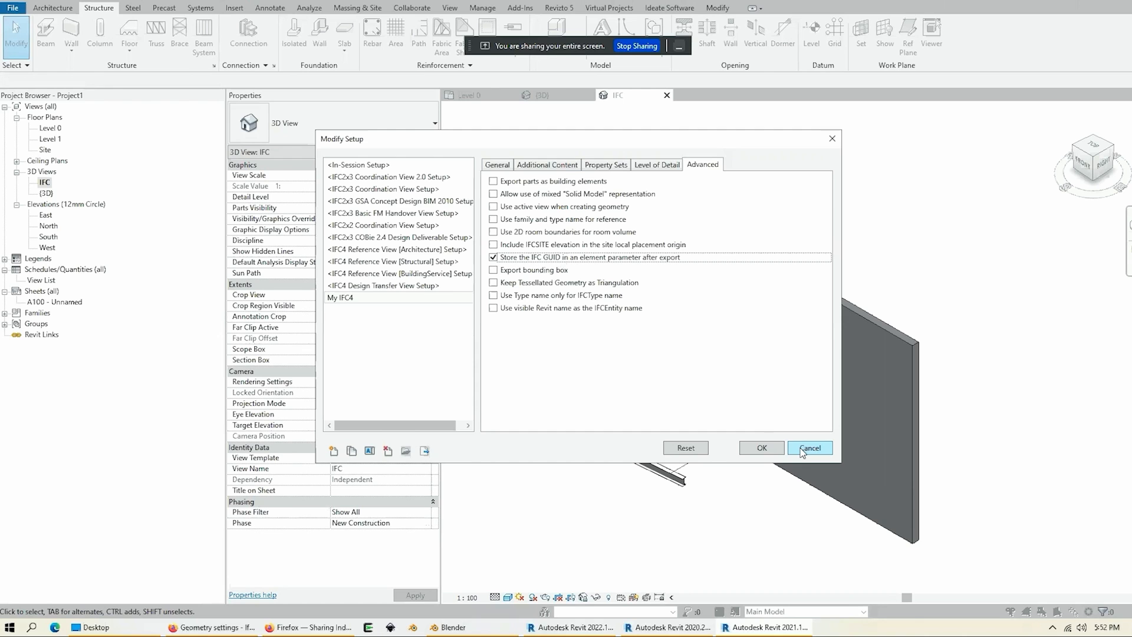
pyautogui.click(652, 260)
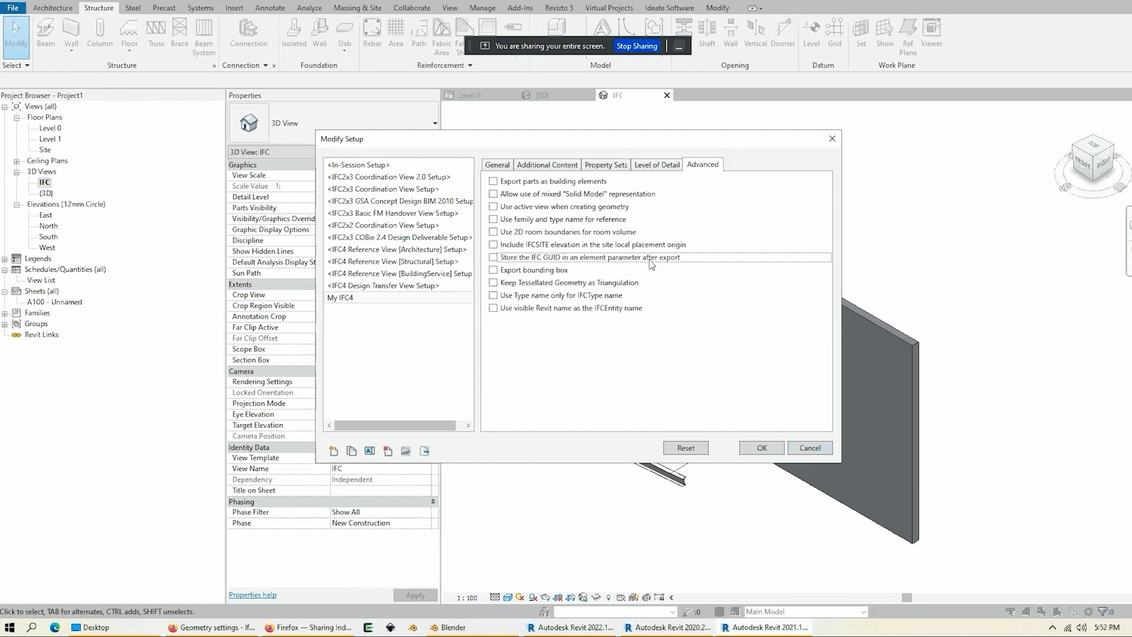
# Step: Save the My IFC4 setup changes and export Project1 to Project1.ifc, replacing the existing file
pyautogui.click(768, 453)
pyautogui.click(716, 401)
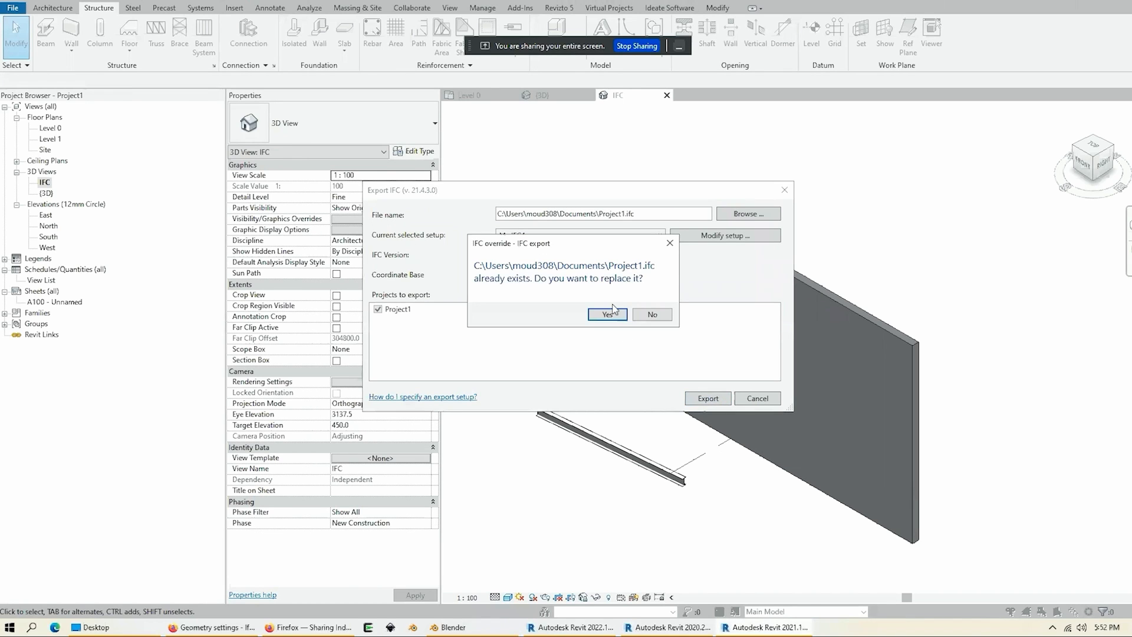
pyautogui.click(612, 313)
# Step: Switch to Blender, start a new file without saving the current one, and load the re-exported Project1.ifc
pyautogui.hotkey('alt', 'Tab')
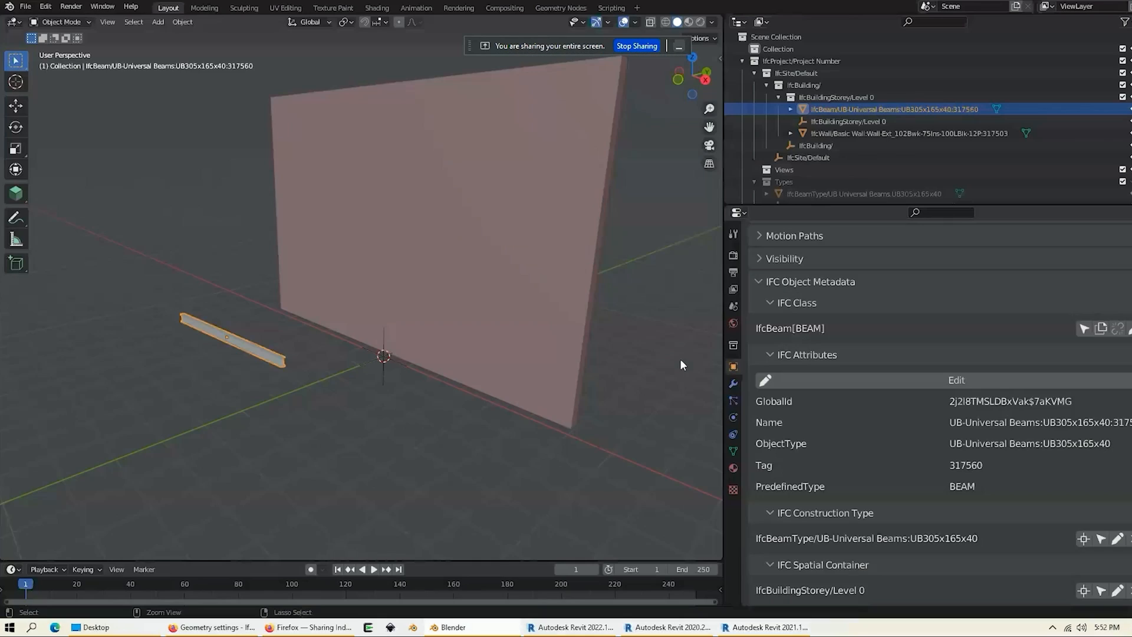
pyautogui.hotkey('ctrl', 'n')
pyautogui.click(728, 359)
pyautogui.click(571, 328)
pyautogui.click(1103, 524)
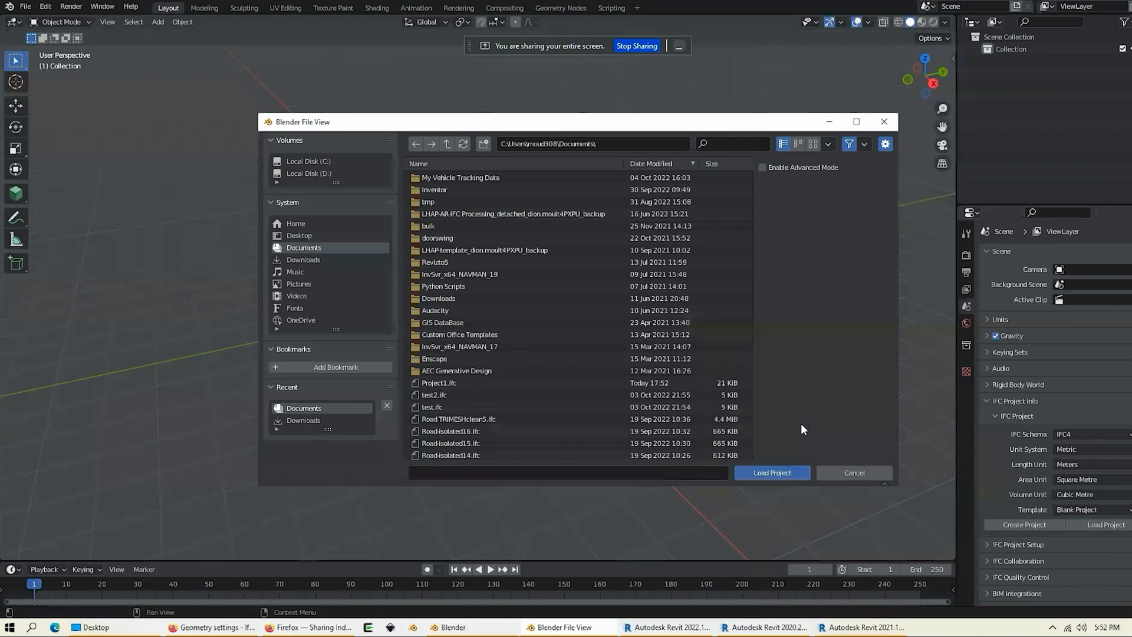
pyautogui.doubleClick(569, 383)
# Step: Frame the wall in the 3D view, widen the properties area and view the scene's IFC project information
pyautogui.press('`')
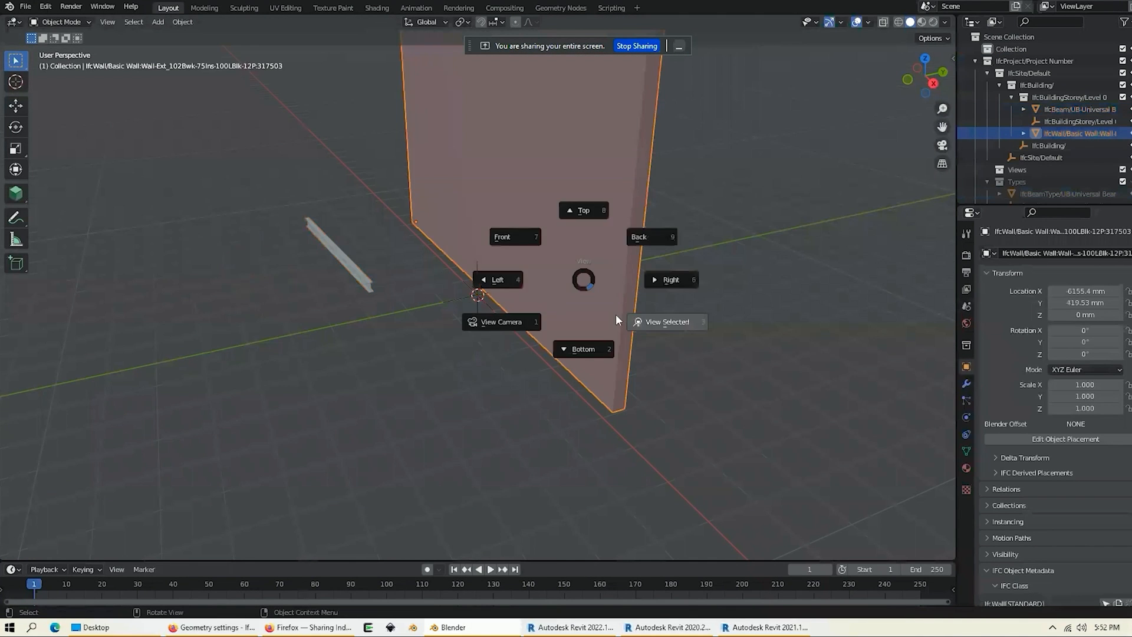
pyautogui.click(617, 316)
pyautogui.scroll(-5, 1012, 406)
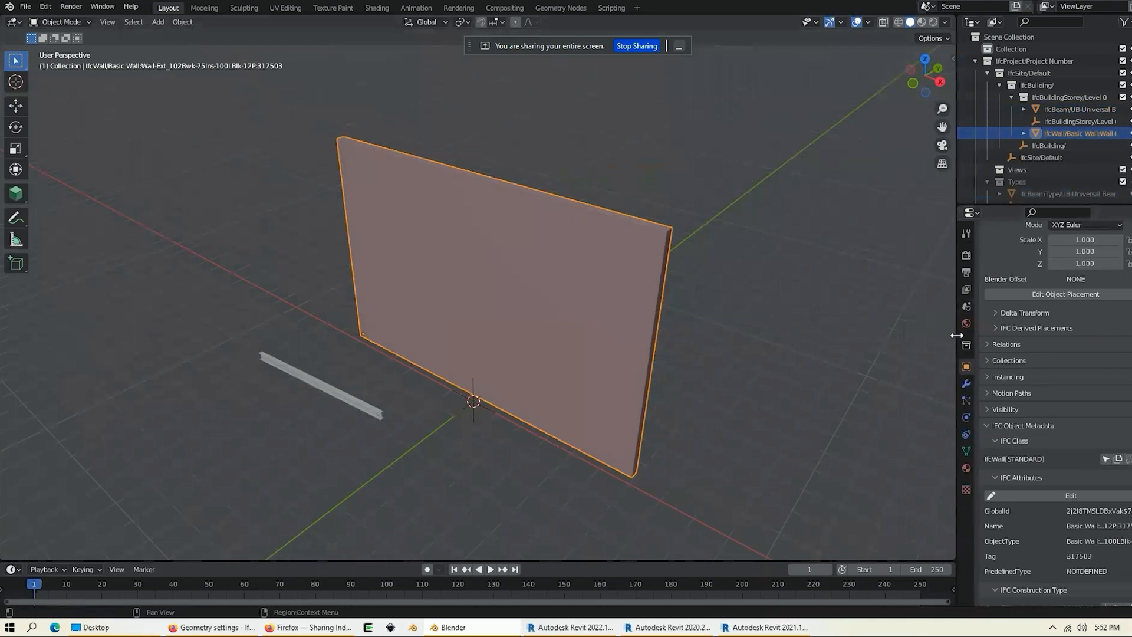
pyautogui.moveTo(956, 335); pyautogui.dragTo(887, 330)
pyautogui.click(898, 306)
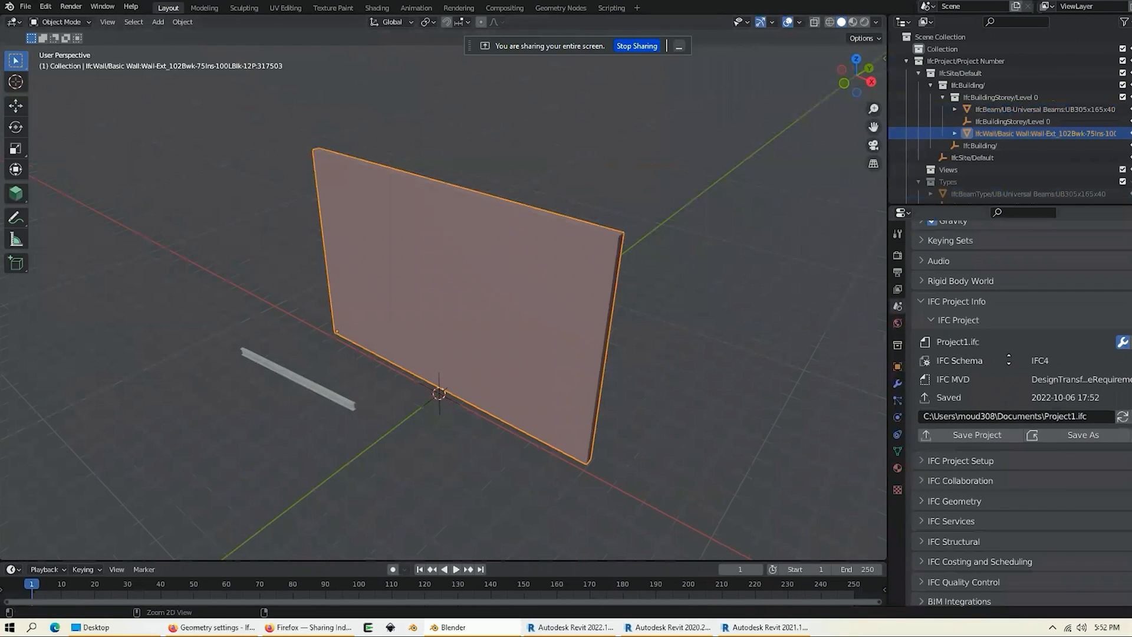
pyautogui.moveTo(887, 373); pyautogui.dragTo(706, 370)
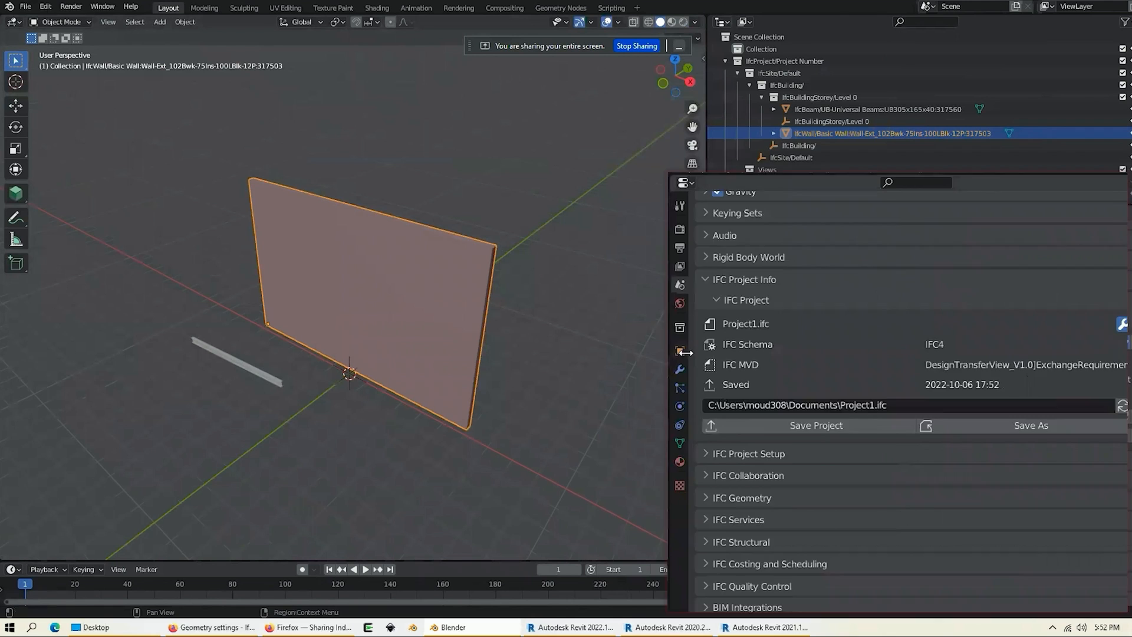
# Step: Examine the wall's IFC attributes, construction type, material layers, property sets and base quantities
pyautogui.click(716, 367)
pyautogui.scroll(-6, 931, 481)
pyautogui.scroll(-15, 905, 457)
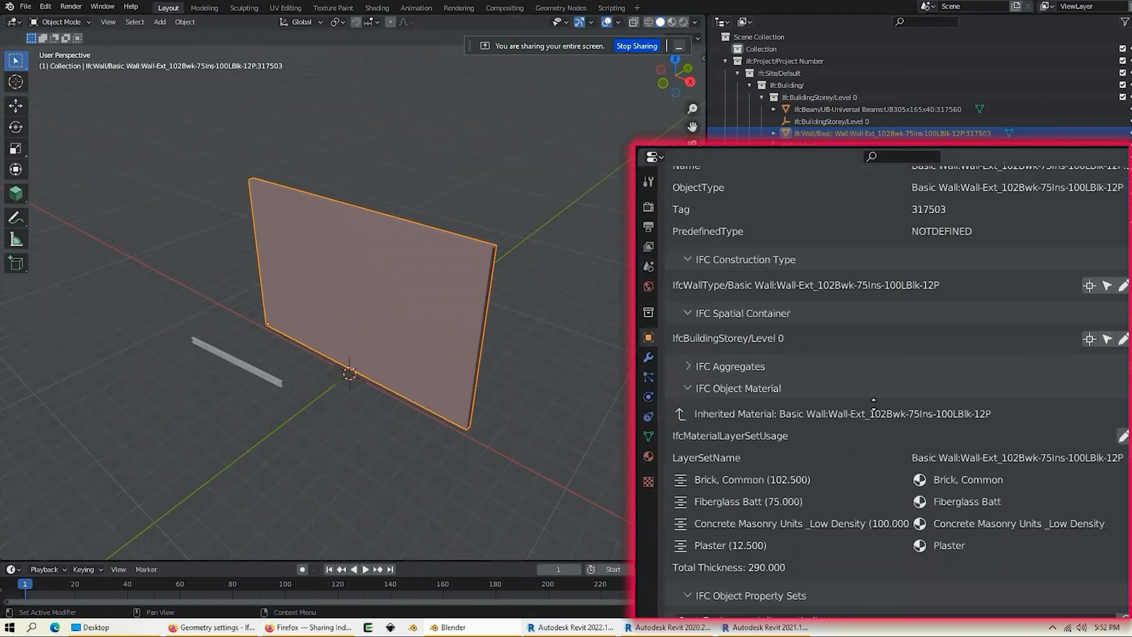
pyautogui.scroll(-2, 869, 454)
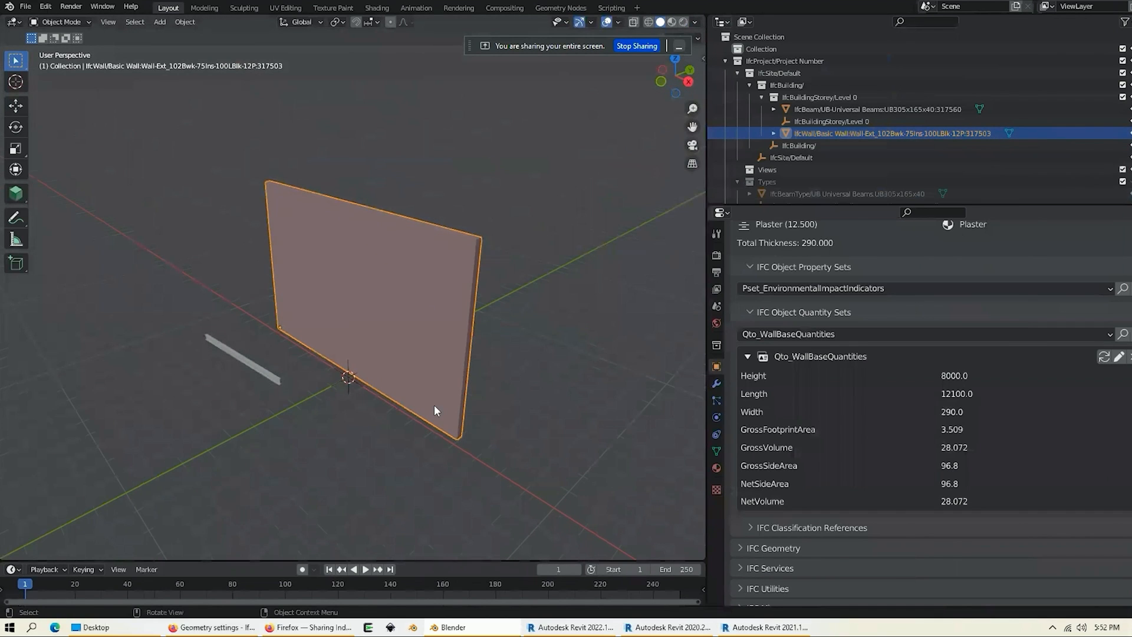
pyautogui.hotkey('alt', 'Tab')
pyautogui.press('Escape')
pyautogui.scroll(15, 838, 289)
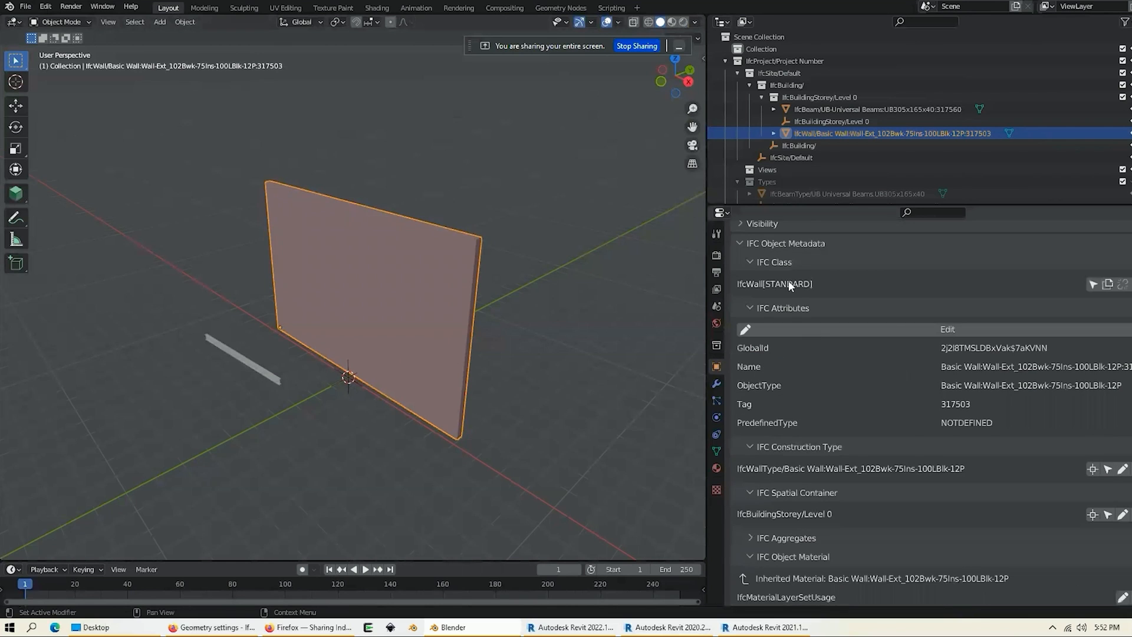
# Step: Select the IfcBuilding collection in the project hierarchy to inspect the spatial structure
pyautogui.click(789, 71)
pyautogui.click(803, 84)
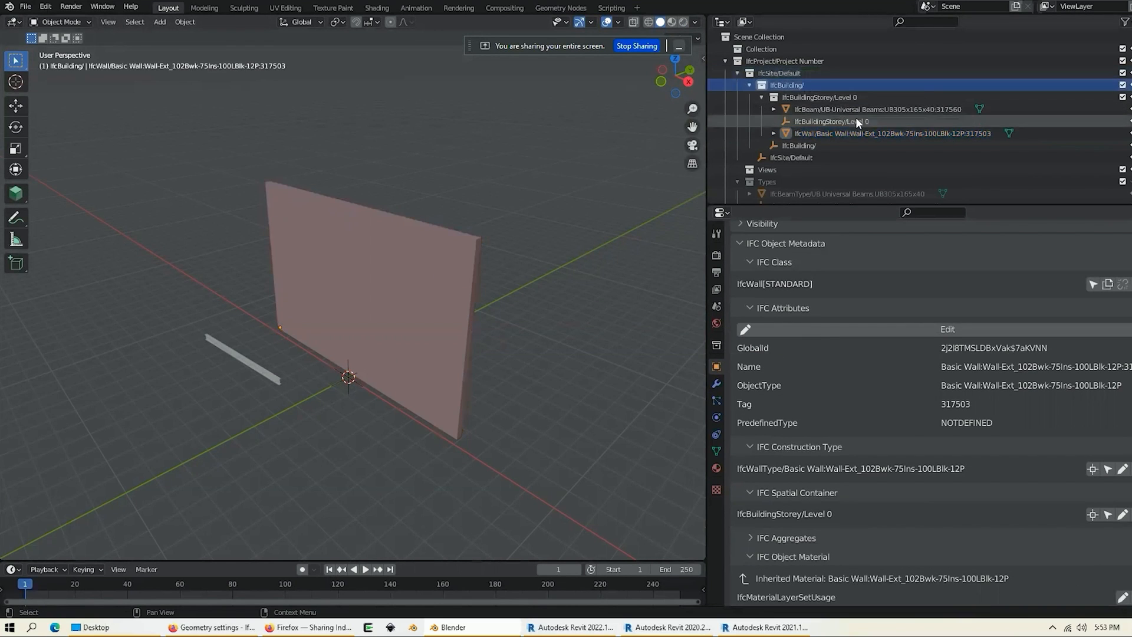